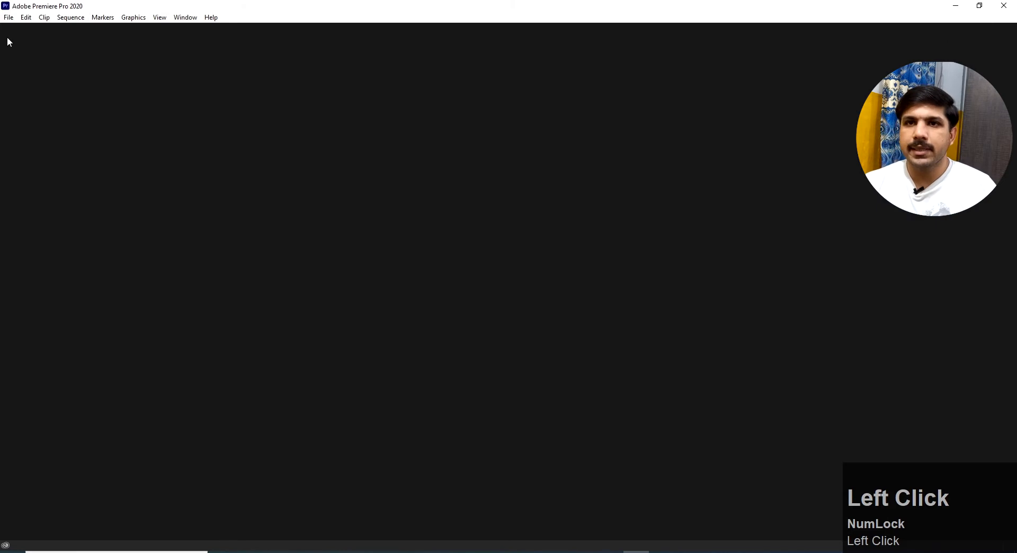
Create a new project named Class 3 with the Mercury Playback Engine GPU Acceleration (OpenCL) renderer
mouse_move(21, 29)
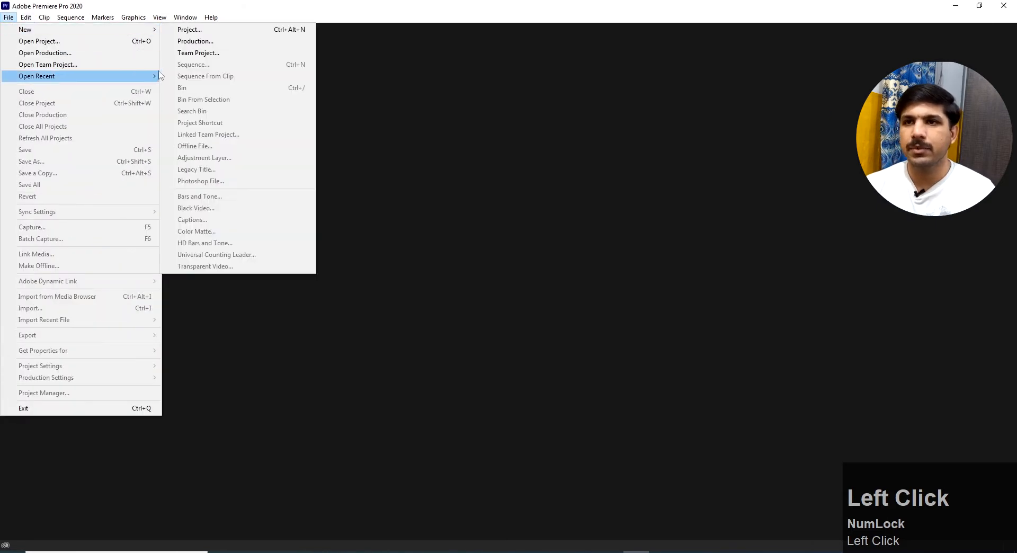
click(182, 29)
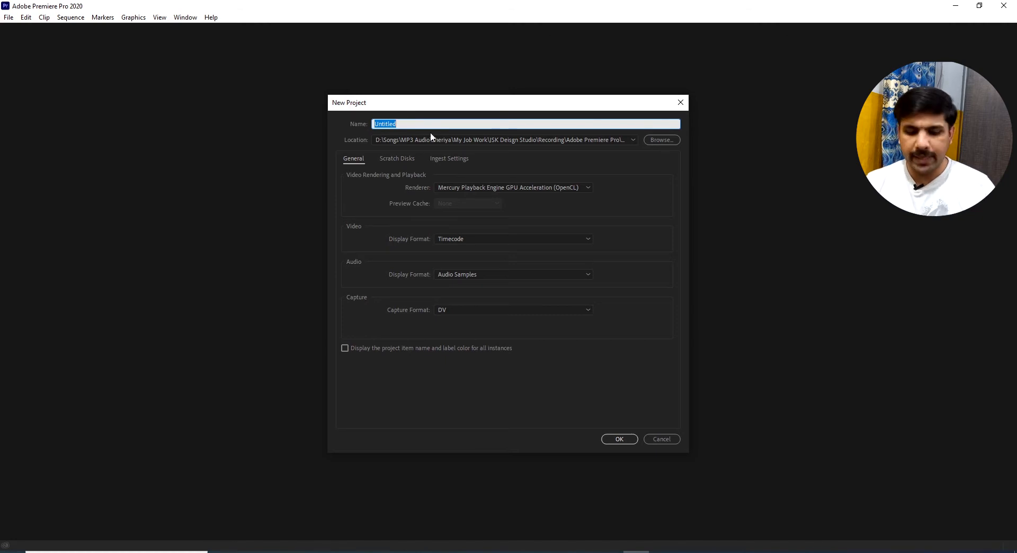
text(Cla)
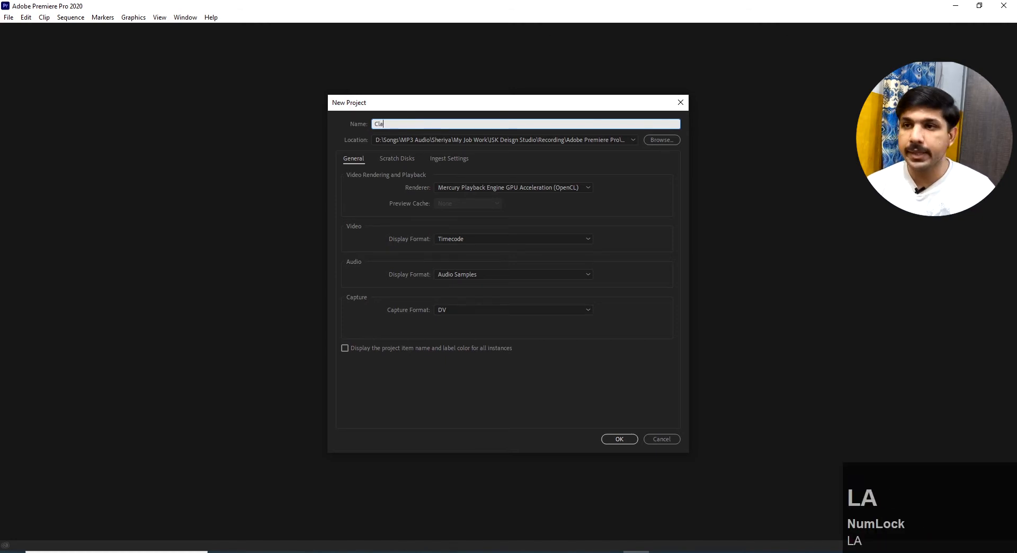
text(ss 3)
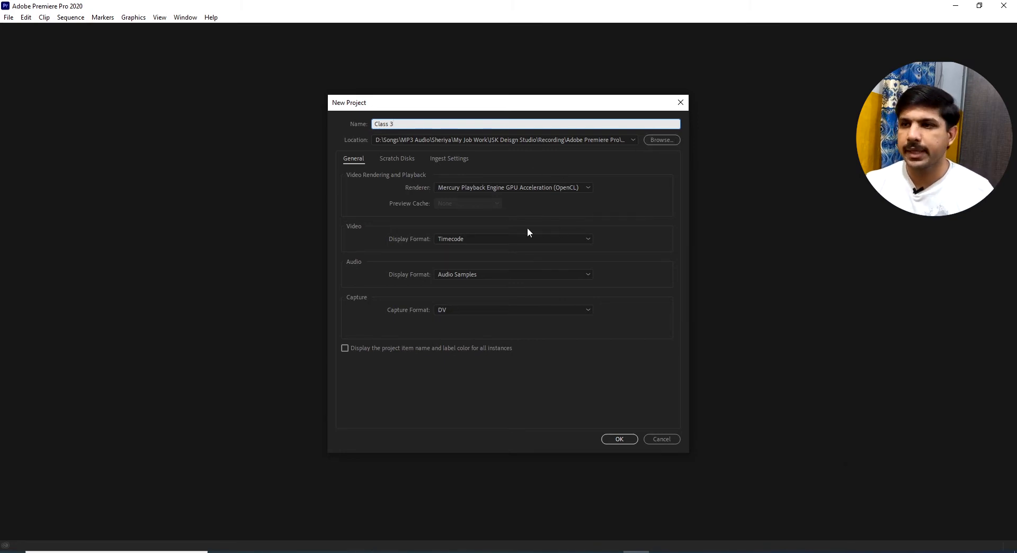
click(504, 189)
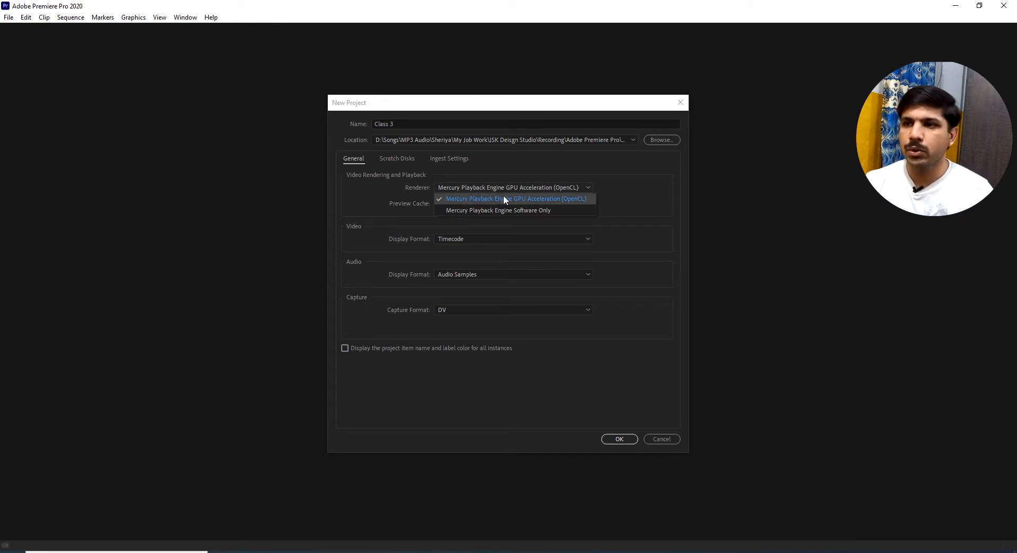
click(476, 199)
click(619, 438)
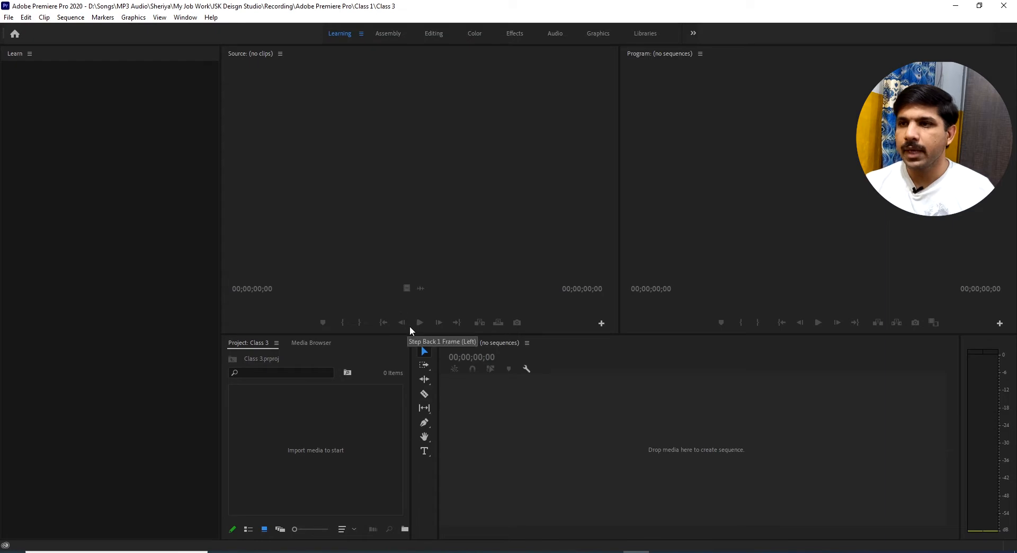
Close the Learn panel and narrow the Source monitor to give the Program monitor more room
click(30, 53)
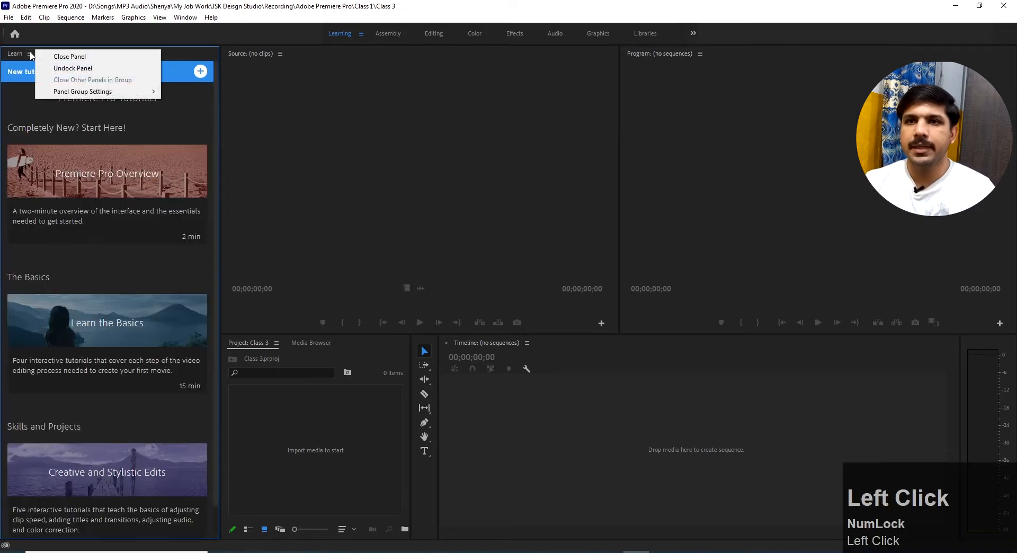
click(79, 57)
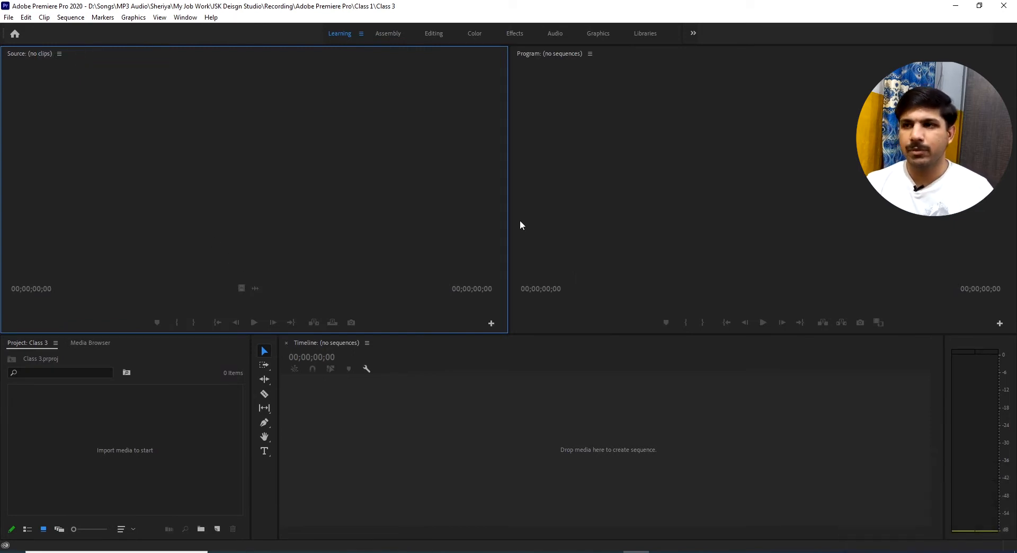
drag(508, 220, 279, 221)
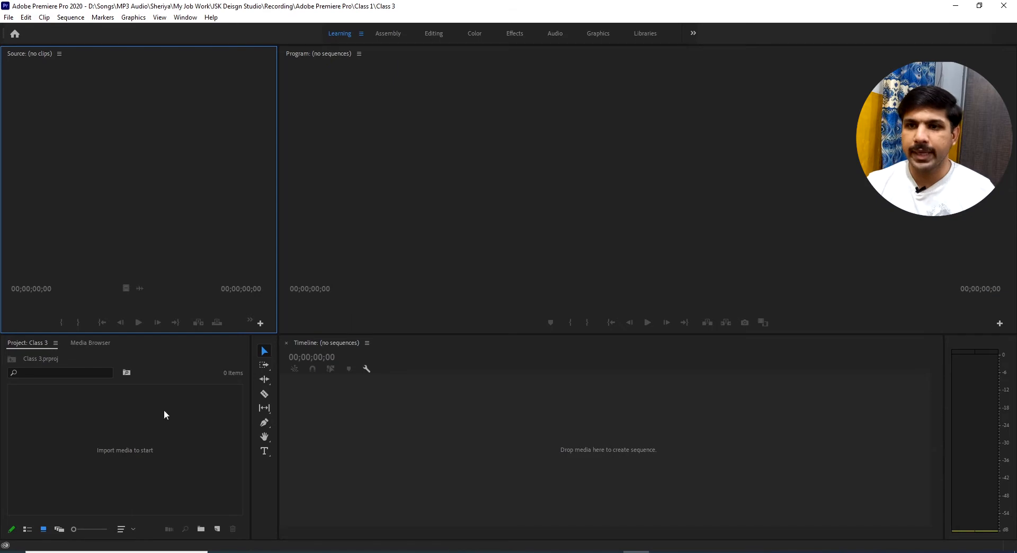
Import the How To Draw a Swirl Candy - Illustrator Tutorial video into the project from the Videos > Adobe Illustrator folder in File Explorer
click(377, 551)
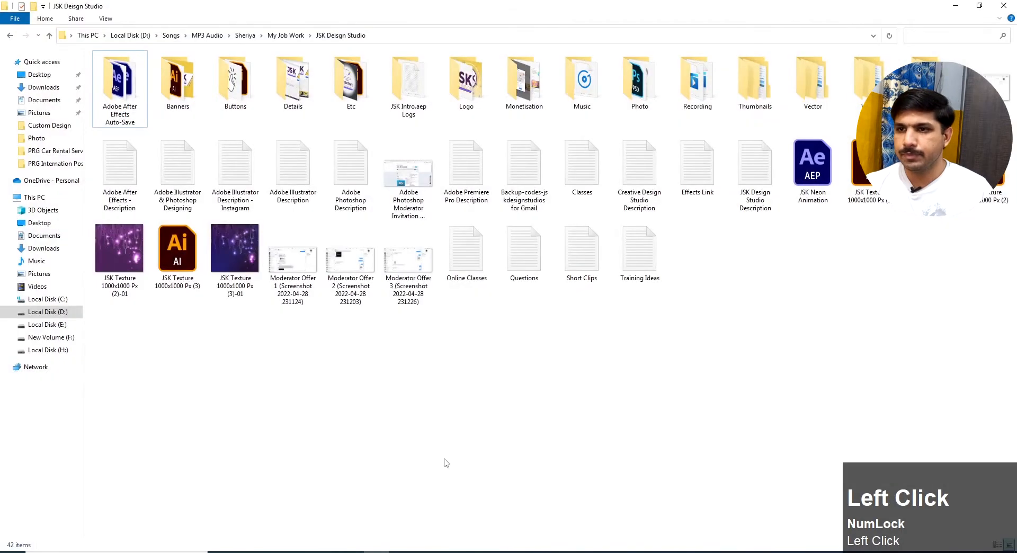
double_click(866, 85)
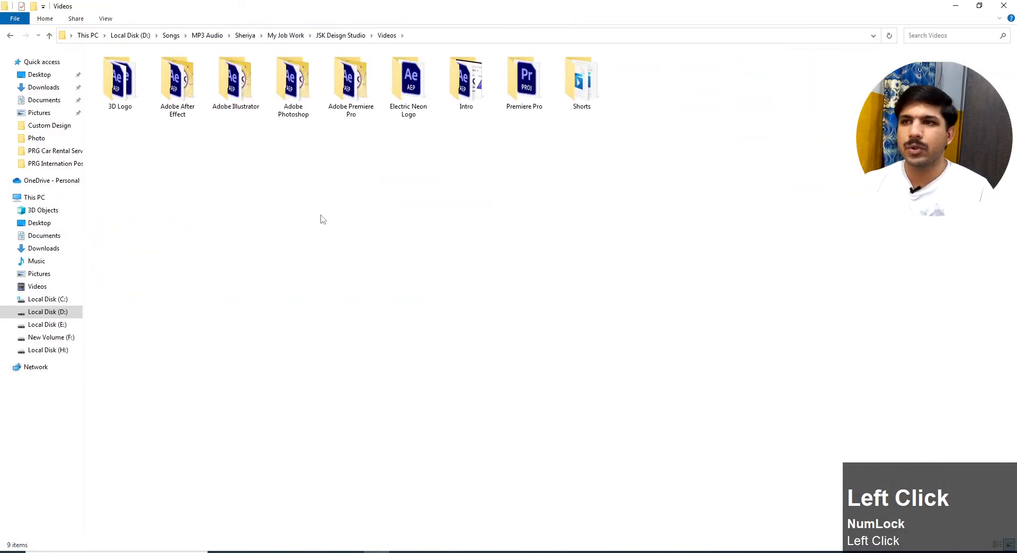
click(522, 82)
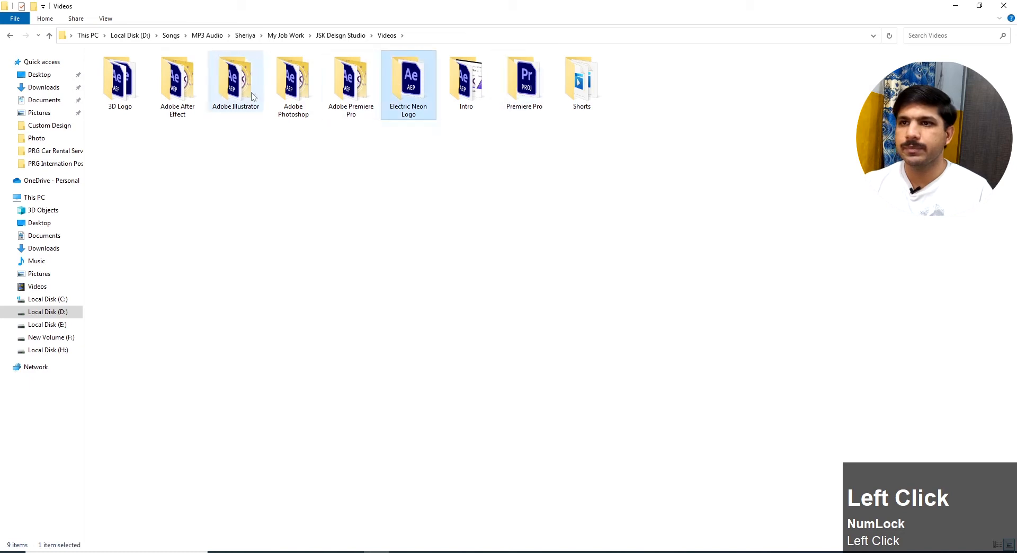
double_click(235, 79)
scroll(403, 362, down, 3)
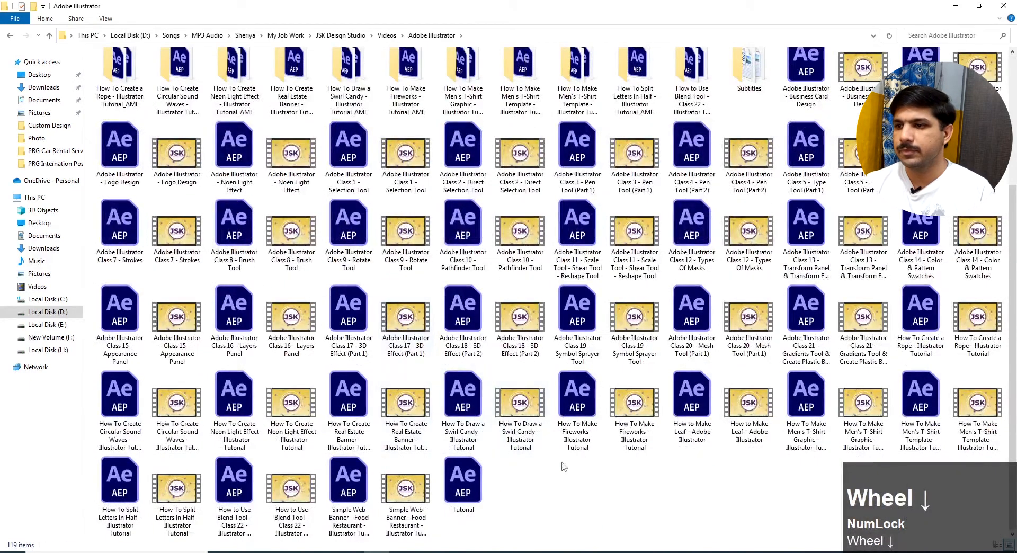
click(526, 430)
drag(526, 430, 146, 456)
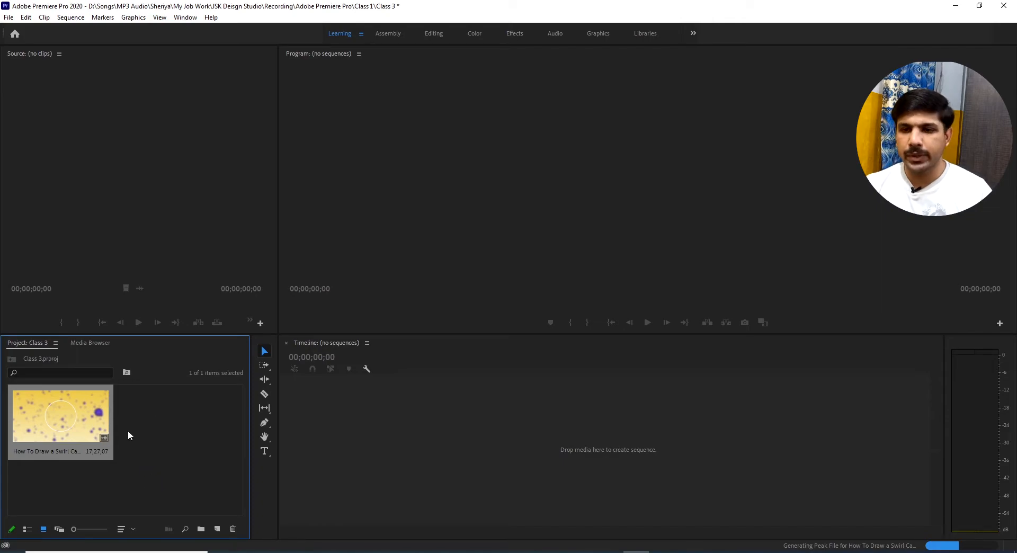
Show File Explorer's Adobe Photoshop video folder as large icons and import the Adobe Photoshop Class 2 - Lasso Tool video into the project
key(alt+Tab)
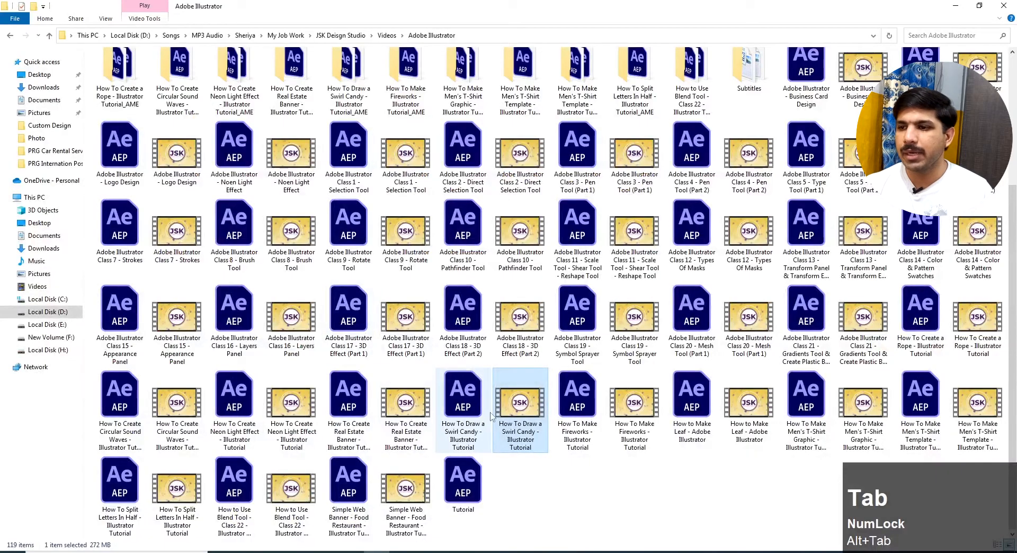
click(470, 430)
key(BackSpace)
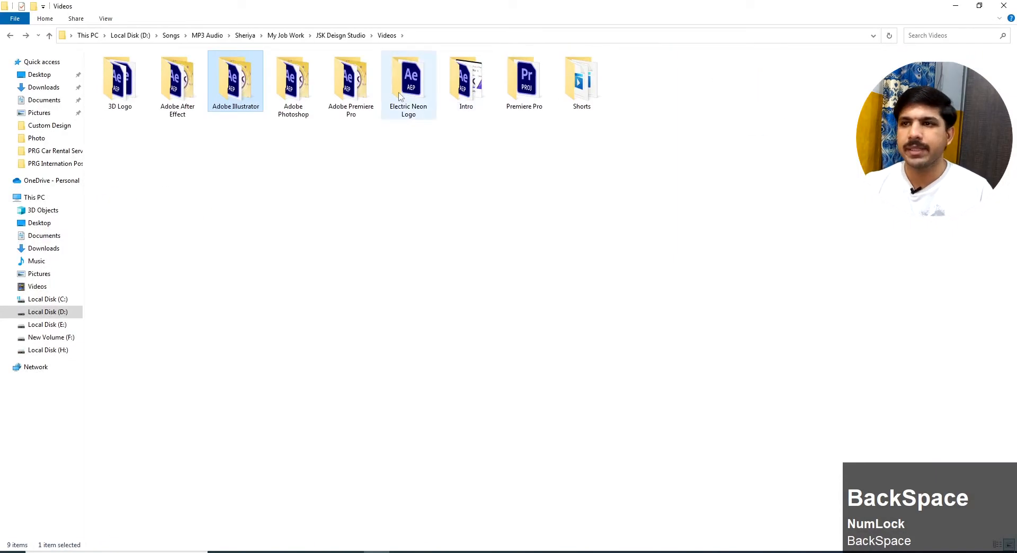
double_click(364, 98)
key(BackSpace)
double_click(294, 87)
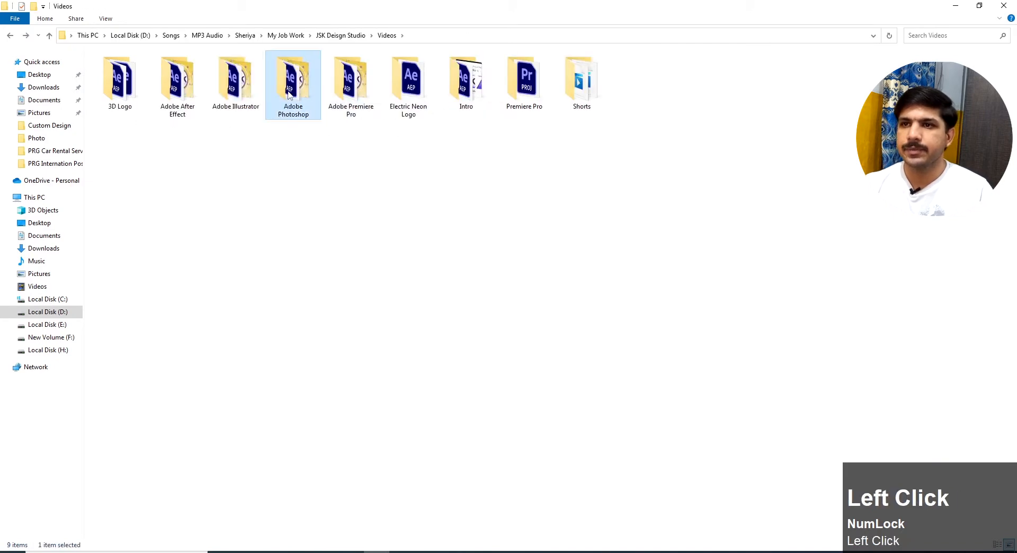
right_click(541, 247)
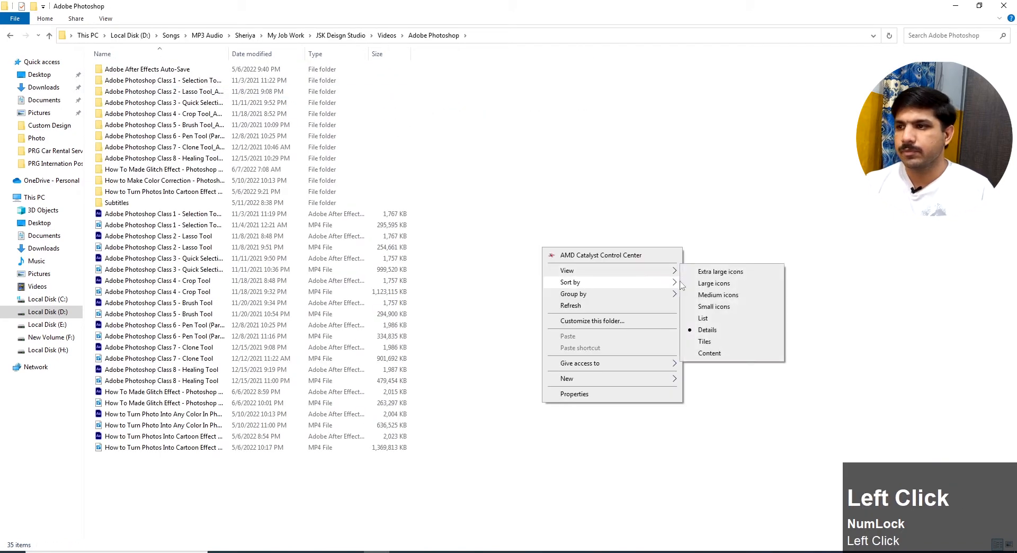
click(710, 283)
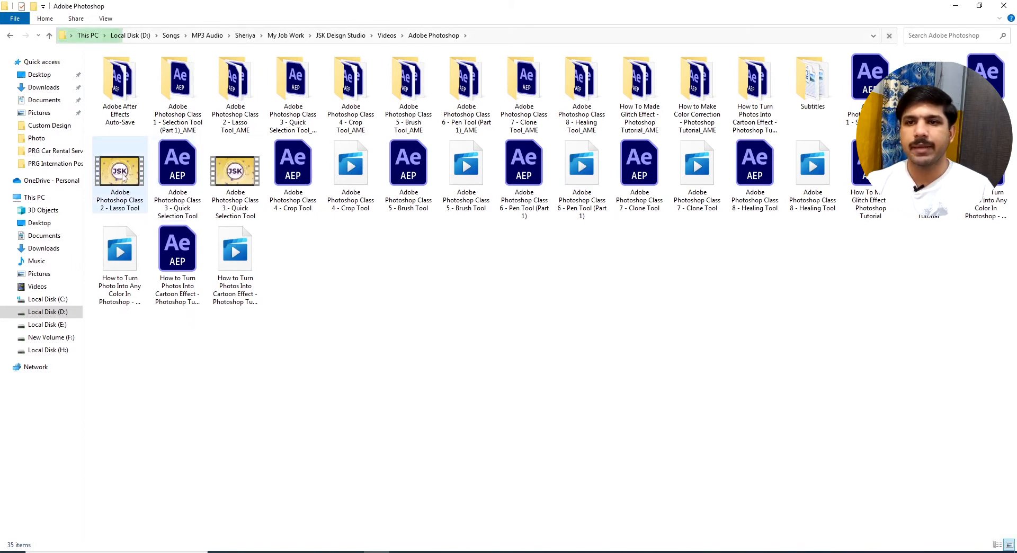
mouse_move(120, 171)
mouse_down()
mouse_move(635, 535)
mouse_move(342, 316)
mouse_move(164, 444)
mouse_move(175, 439)
mouse_up()
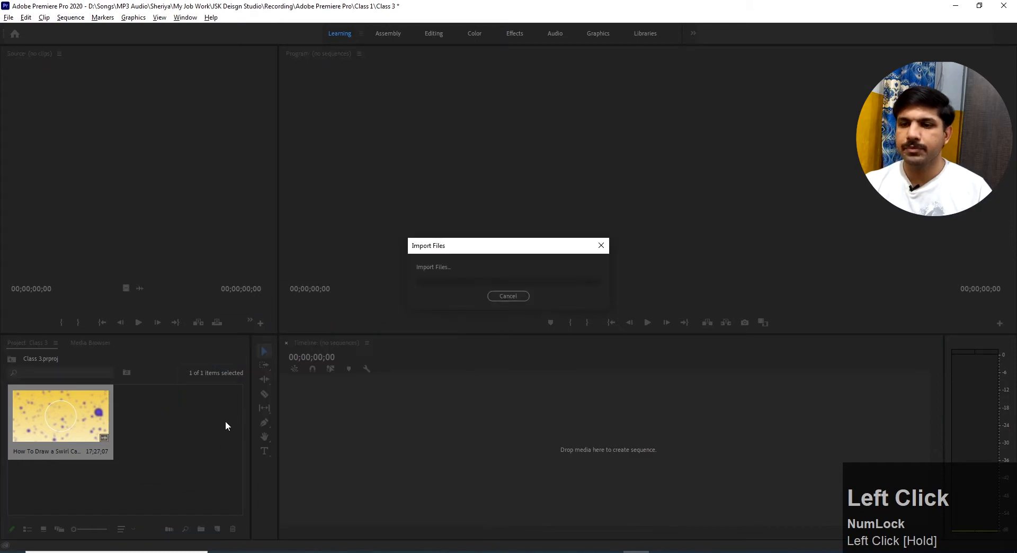
Show File Explorer's Adobe After Effect folder as large icons and import the Adobe After Effect Class 2 - Position Path Animation video
key(alt+Tab)
key(BackSpace)
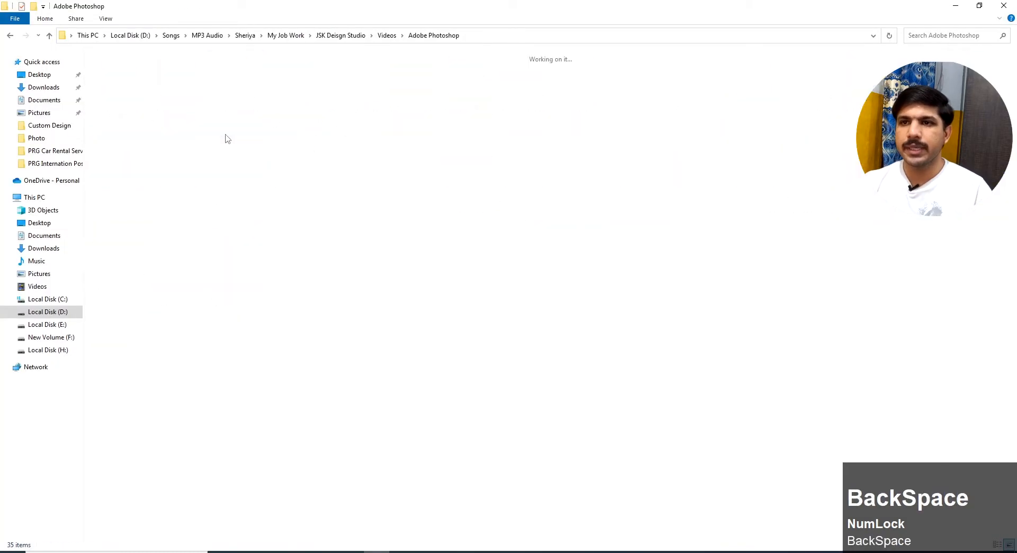
click(243, 101)
click(176, 106)
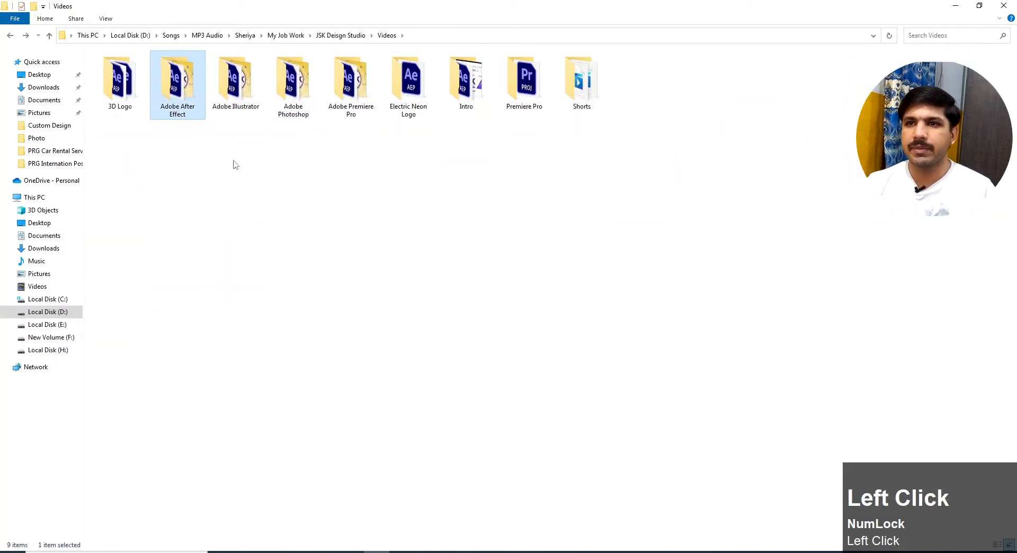
double_click(171, 96)
right_click(241, 222)
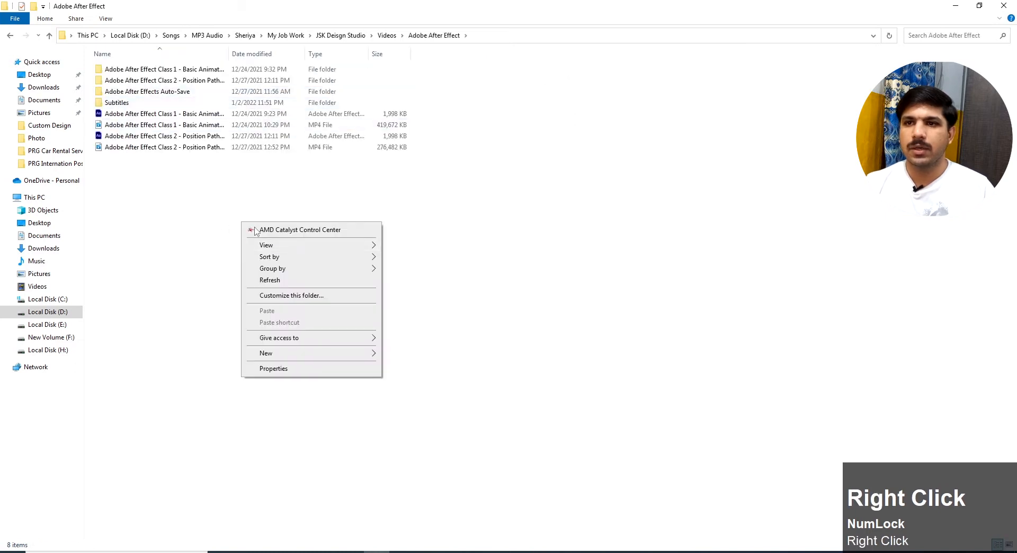
click(313, 245)
click(397, 259)
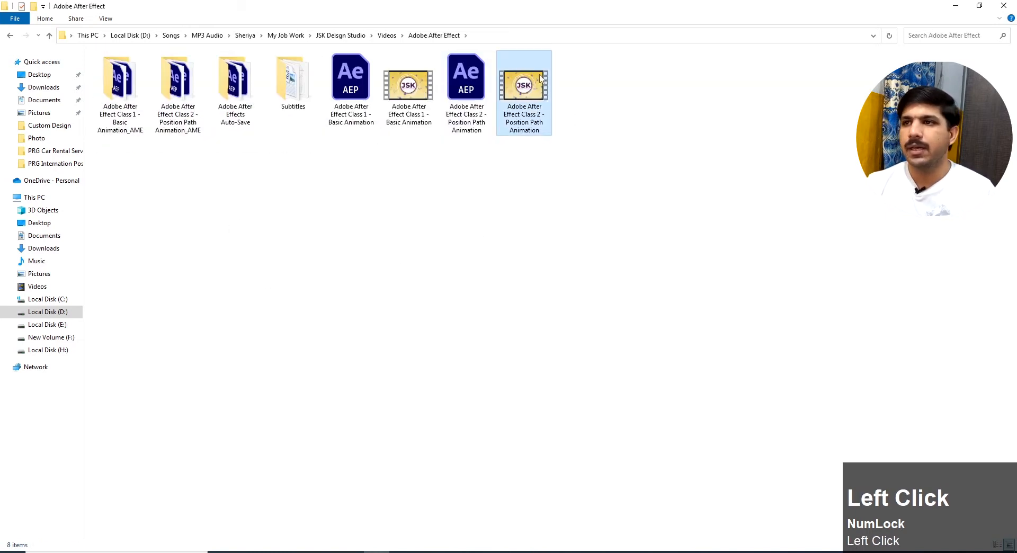
drag(535, 101, 123, 492)
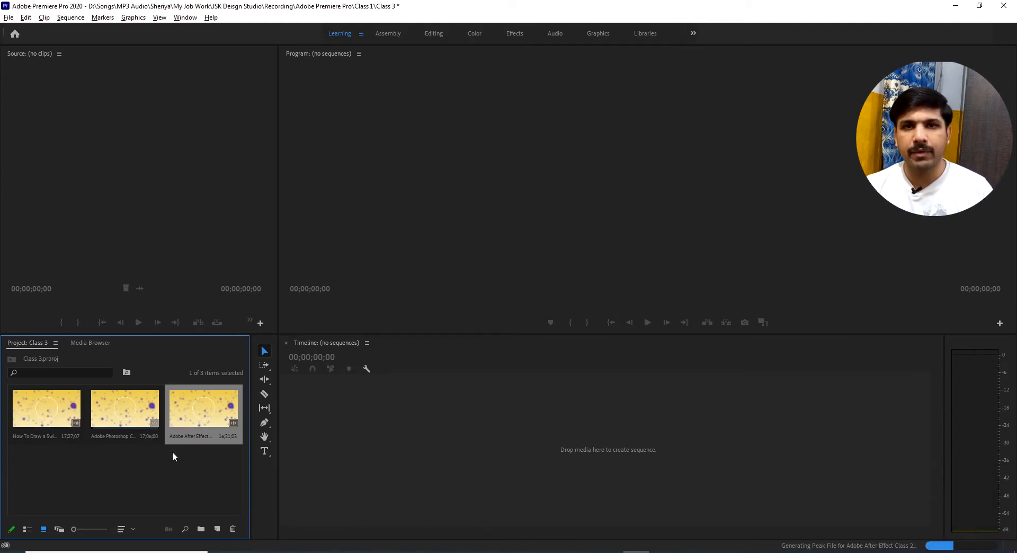
Enlarge the project's clip thumbnails and display the clips in Freeform View with adjusted thumbnail size
drag(75, 530, 74, 529)
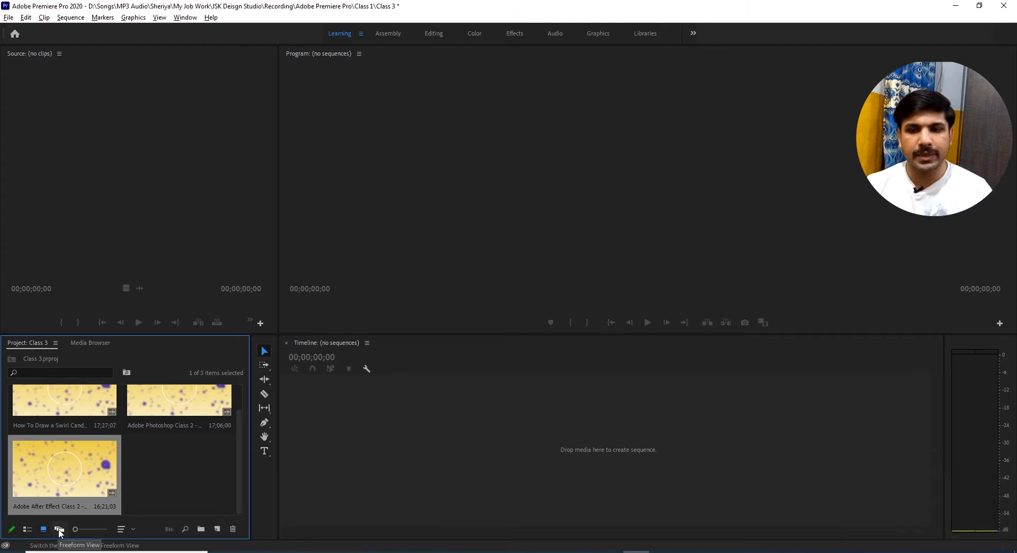
click(60, 529)
mouse_move(83, 531)
mouse_down()
mouse_move(106, 531)
mouse_move(81, 530)
mouse_up()
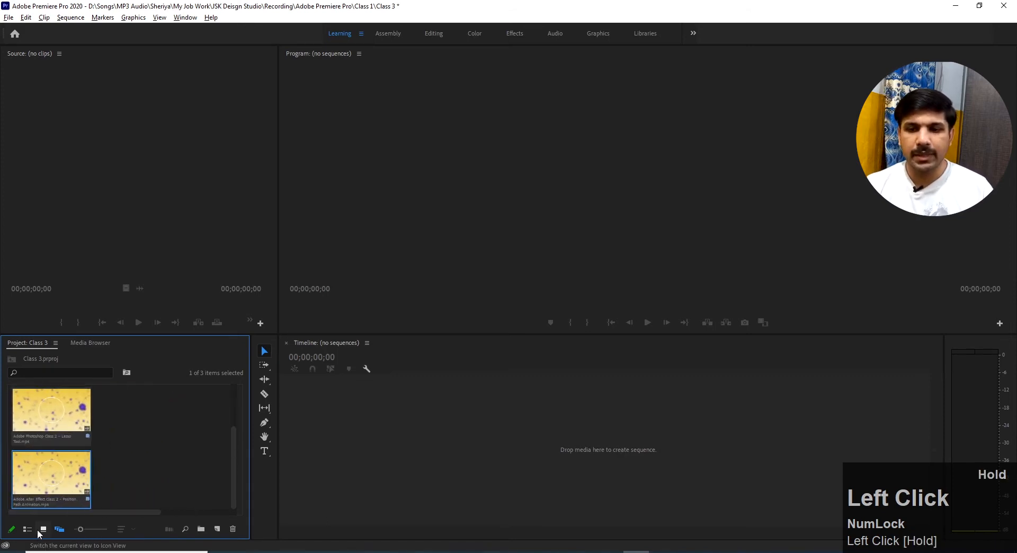
Examine the clips' frame rate, duration, video and audio info columns in List View, and return to Icon View
click(28, 530)
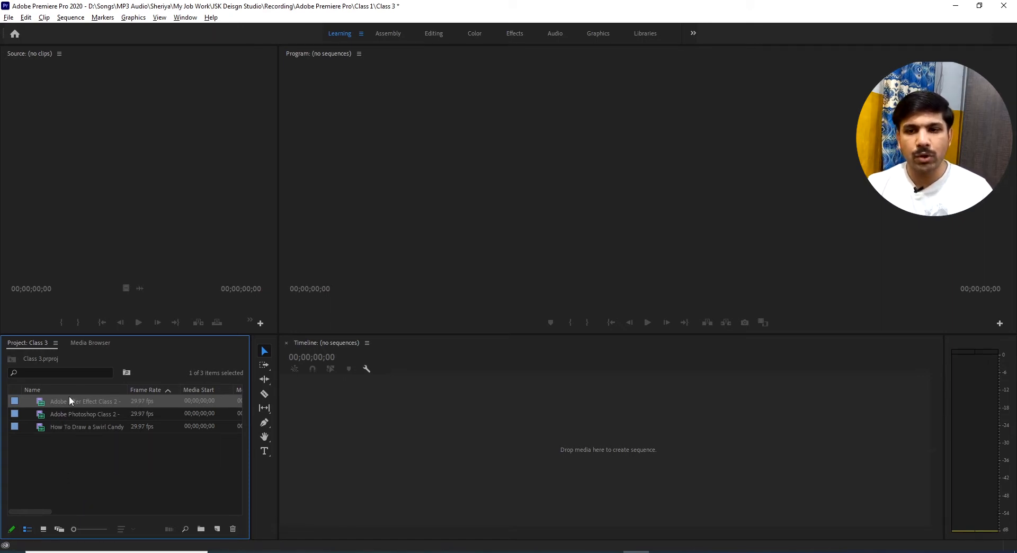
drag(37, 510, 62, 503)
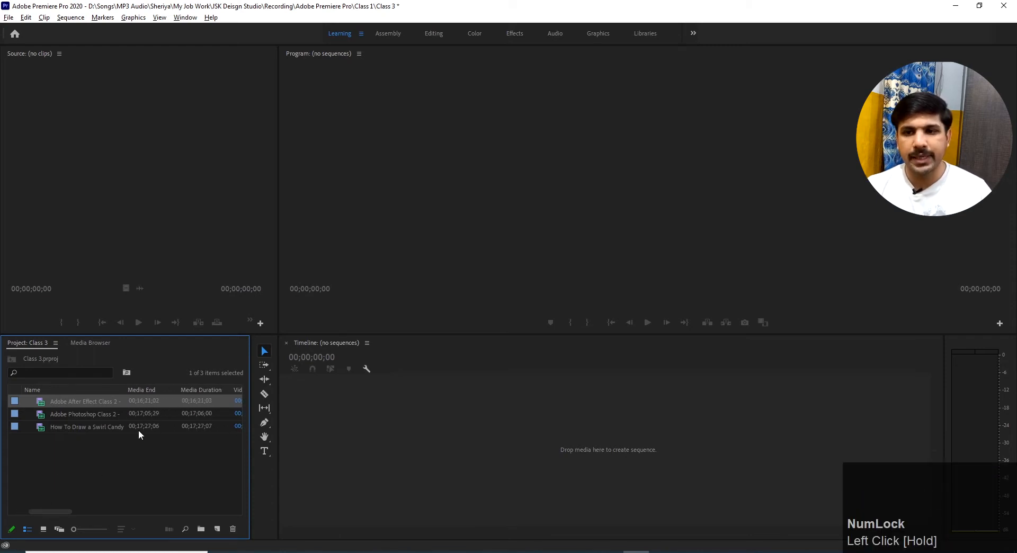
drag(53, 504, 130, 514)
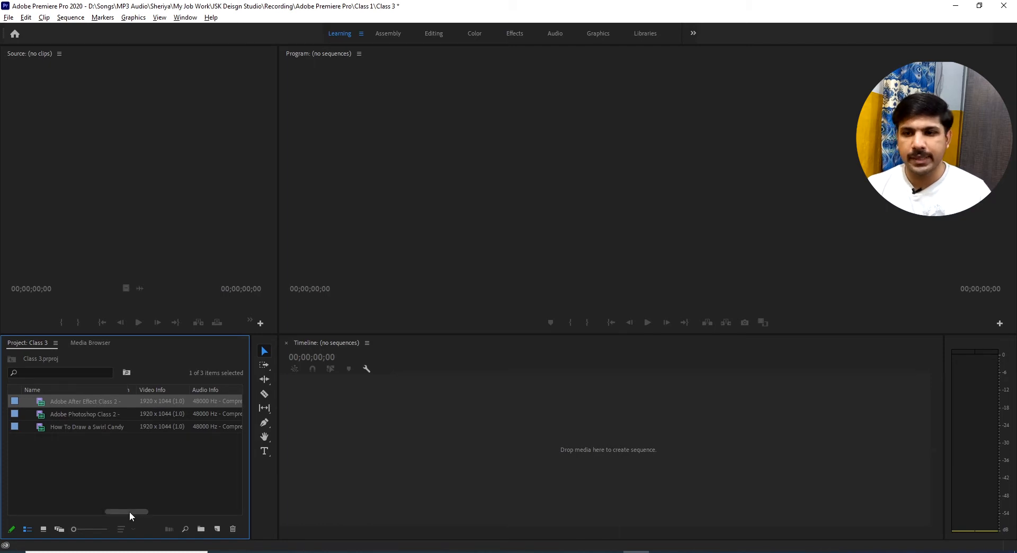
drag(129, 510, 21, 512)
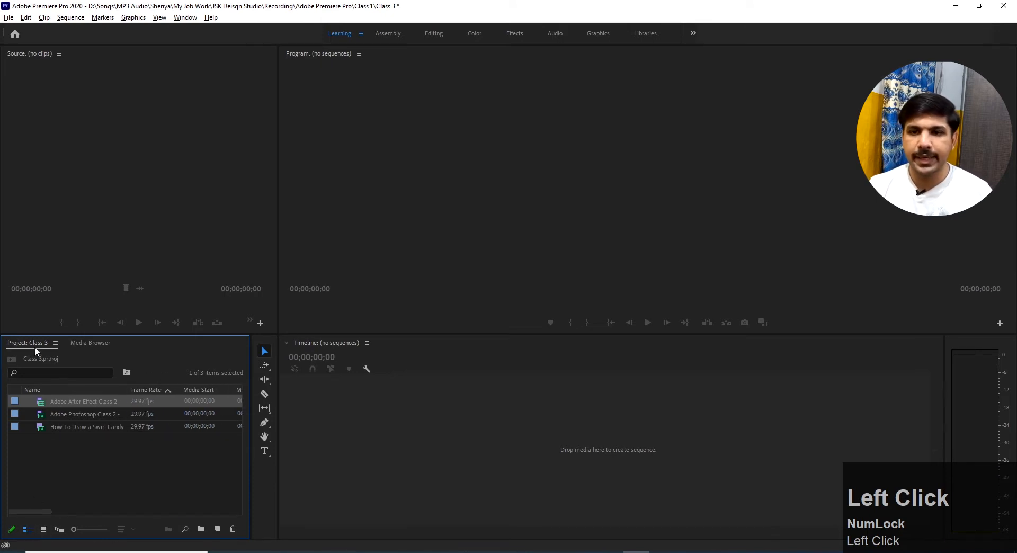
click(43, 529)
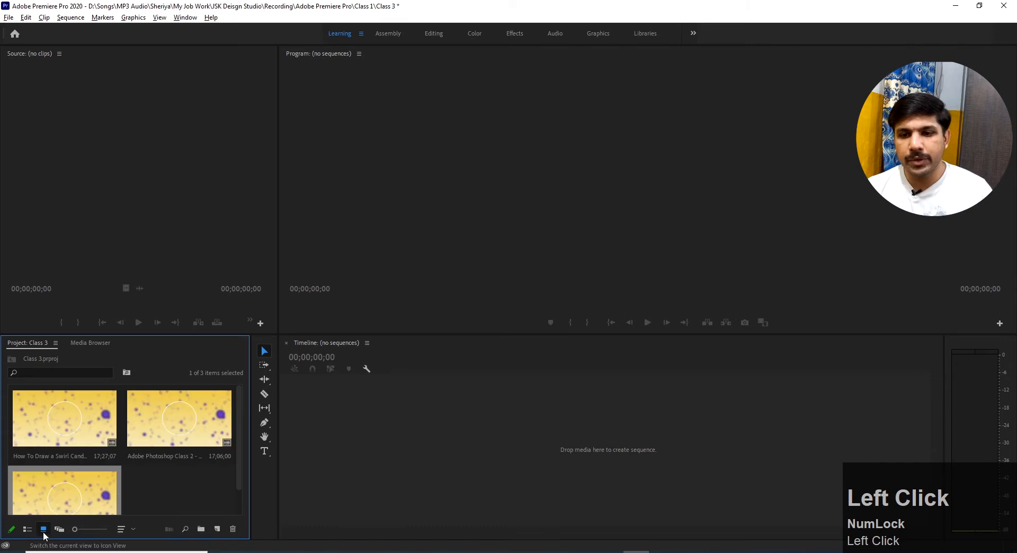
Create a bin named Videos alongside the three clips in the project
click(165, 496)
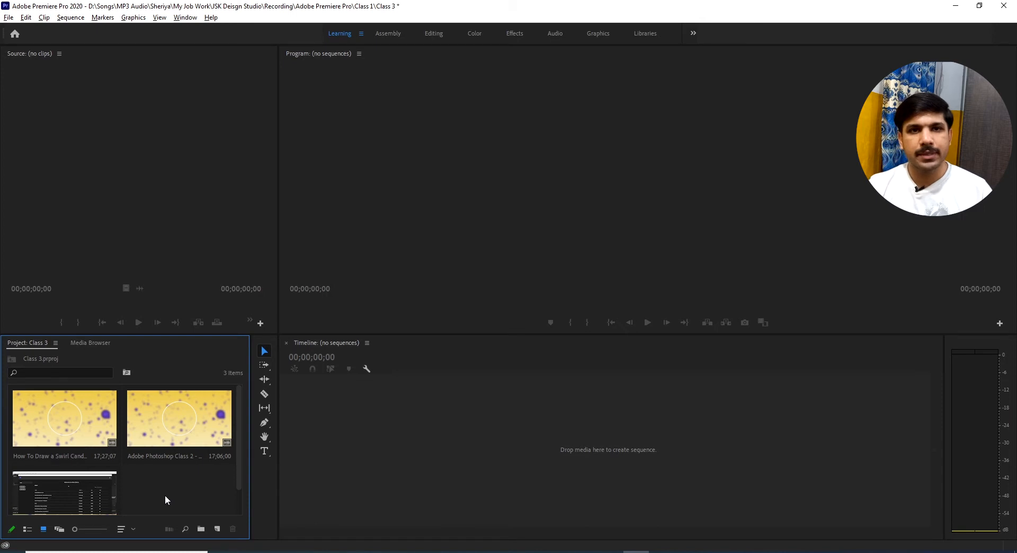
right_click(165, 491)
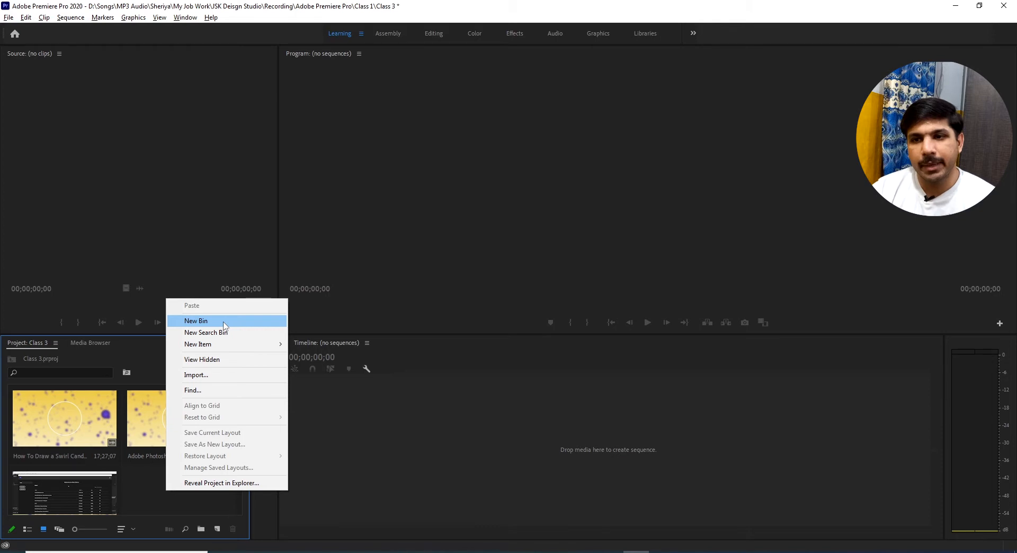
click(223, 321)
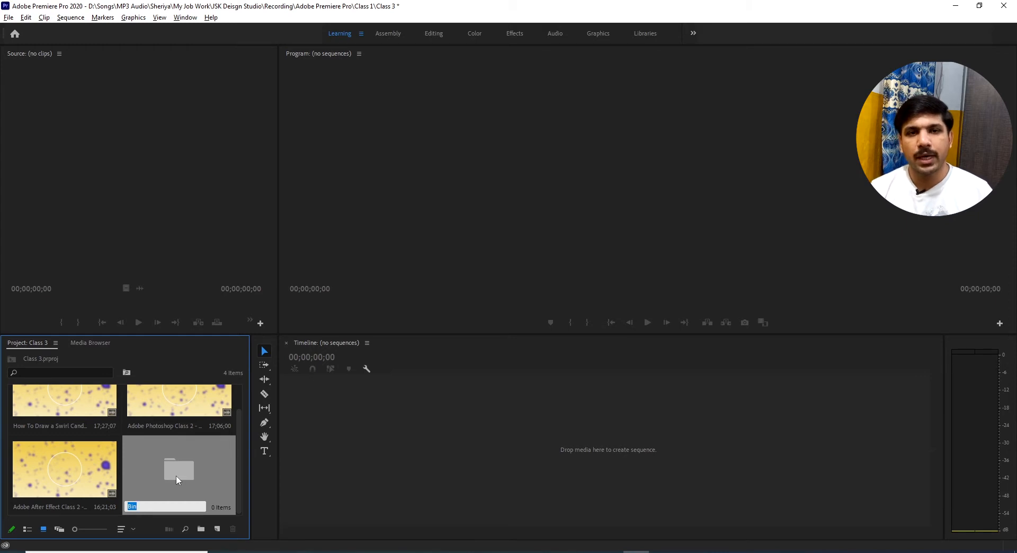
text(Vi)
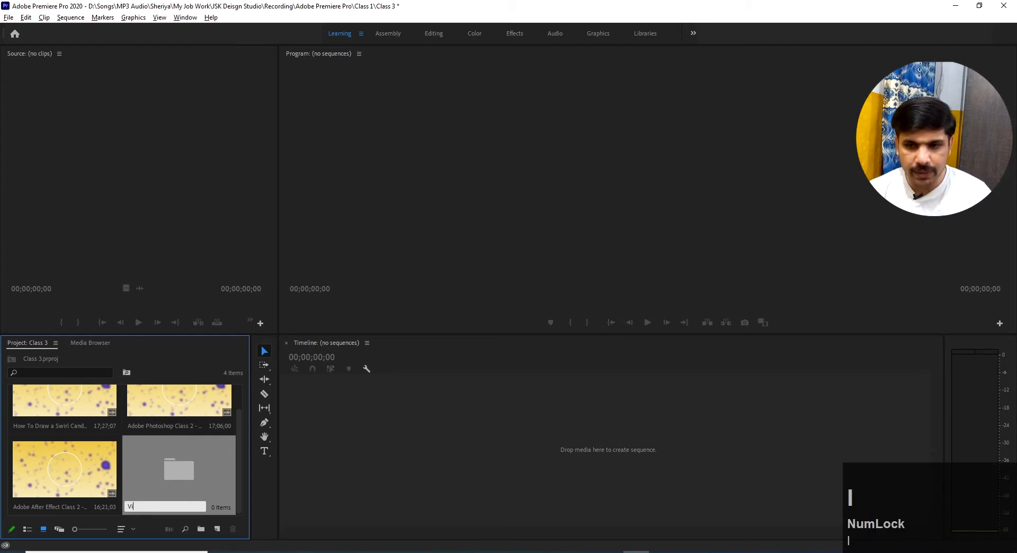
text(deos)
key(Return)
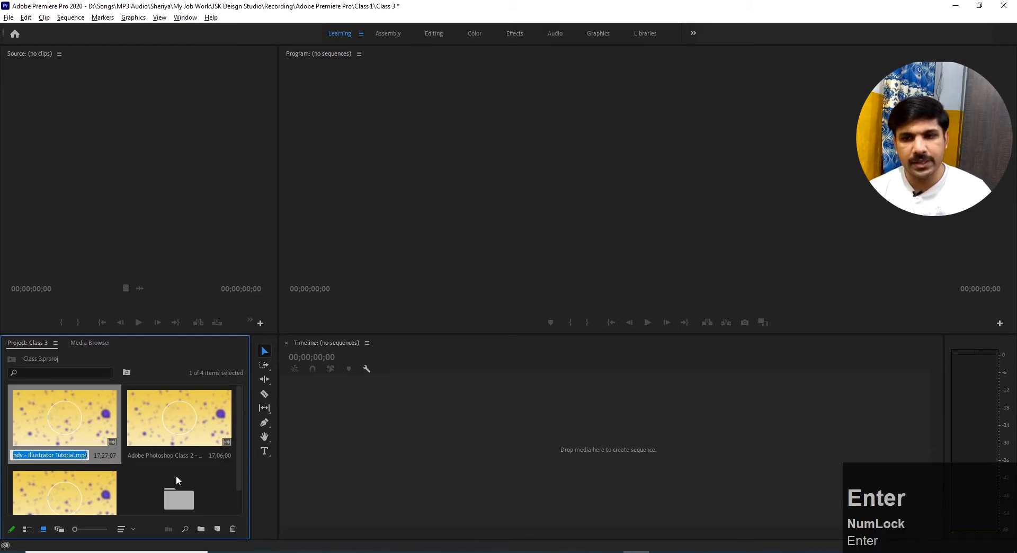
Move all three tutorial clips into the Videos bin and slightly reduce the project's thumbnail size
drag(236, 485, 238, 500)
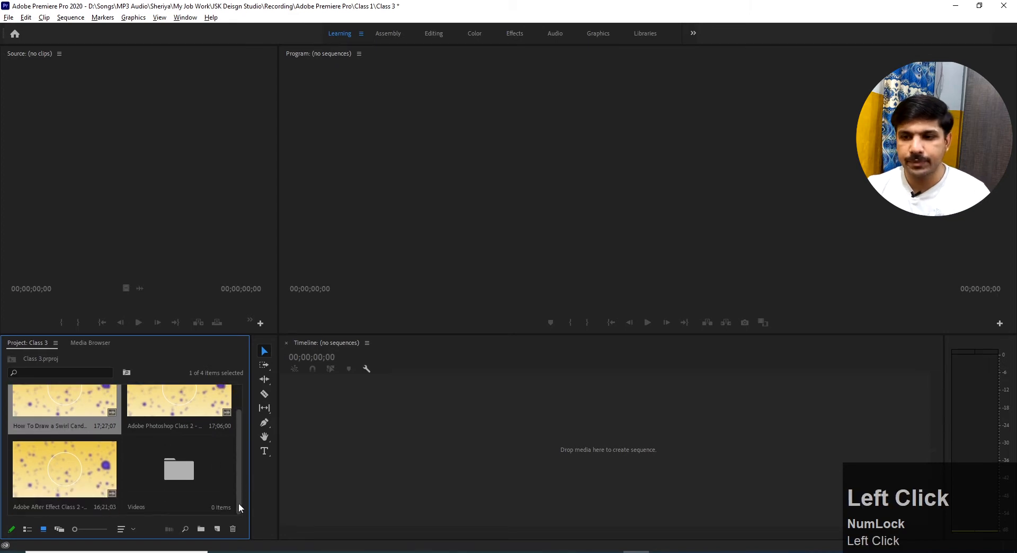
click(176, 477)
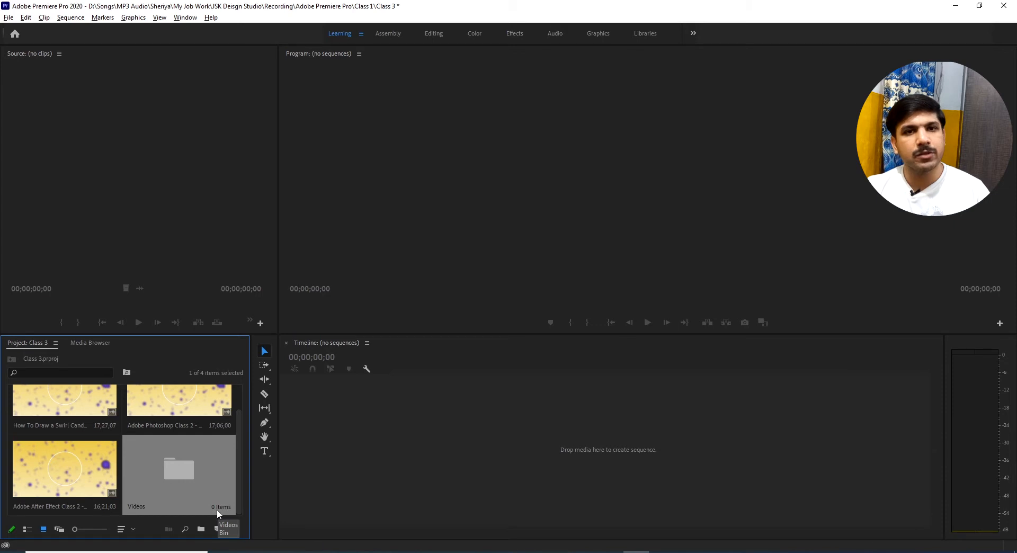
mouse_move(88, 413)
mouse_down()
mouse_move(119, 414)
mouse_move(179, 469)
mouse_up()
drag(179, 406, 72, 481)
mouse_move(91, 422)
mouse_down()
mouse_move(219, 422)
mouse_move(78, 432)
mouse_up()
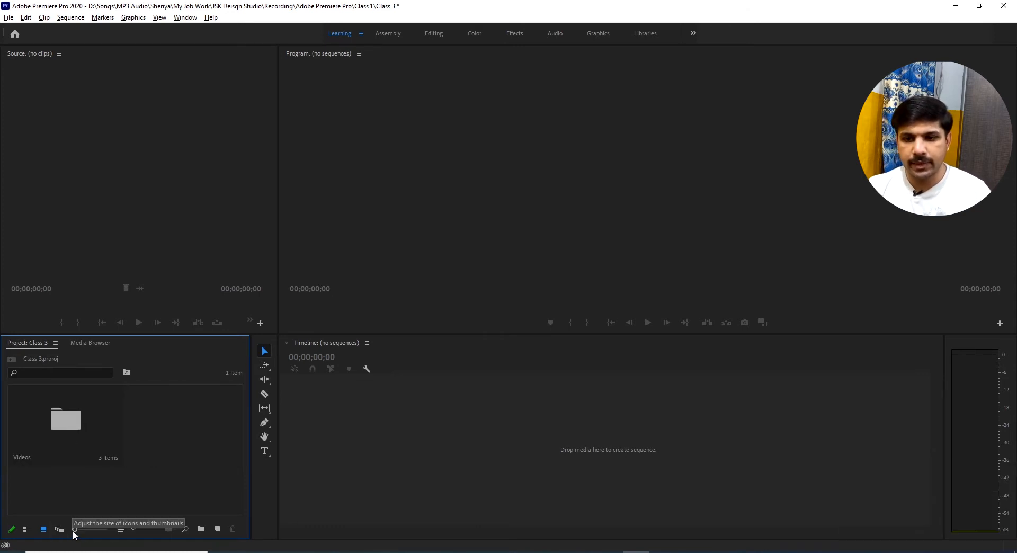
drag(73, 530, 71, 530)
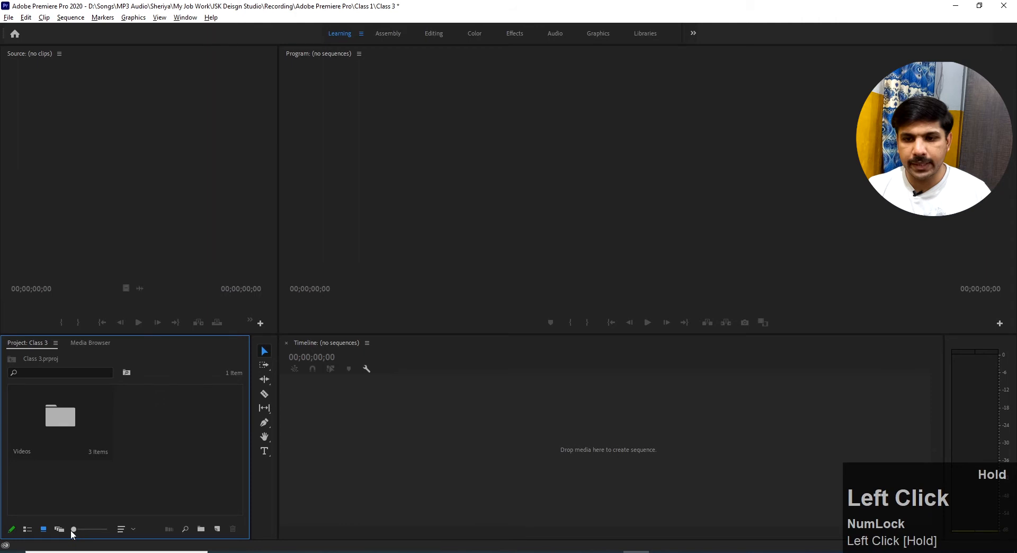
Create a second bin named Audio next to the Videos bin
right_click(167, 478)
click(143, 487)
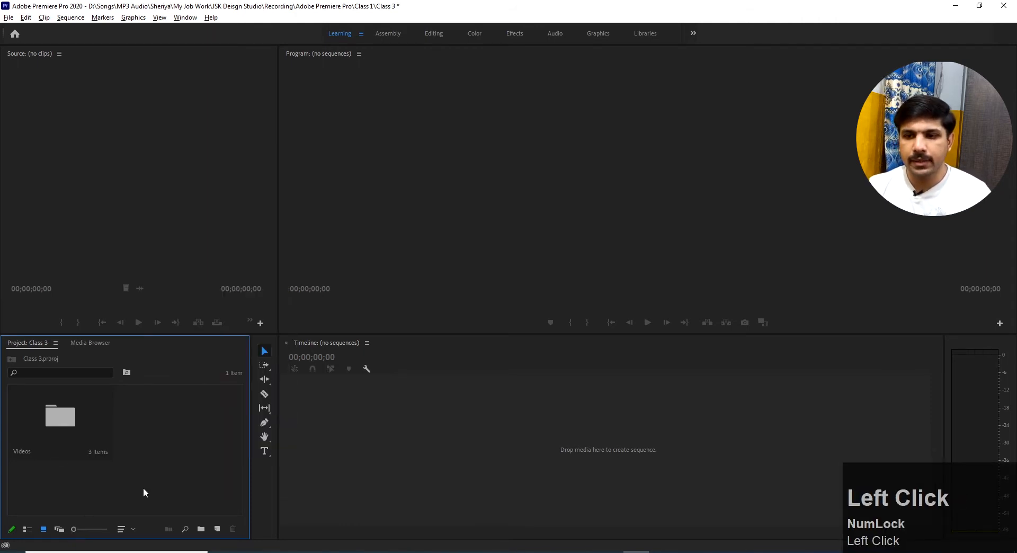
click(201, 531)
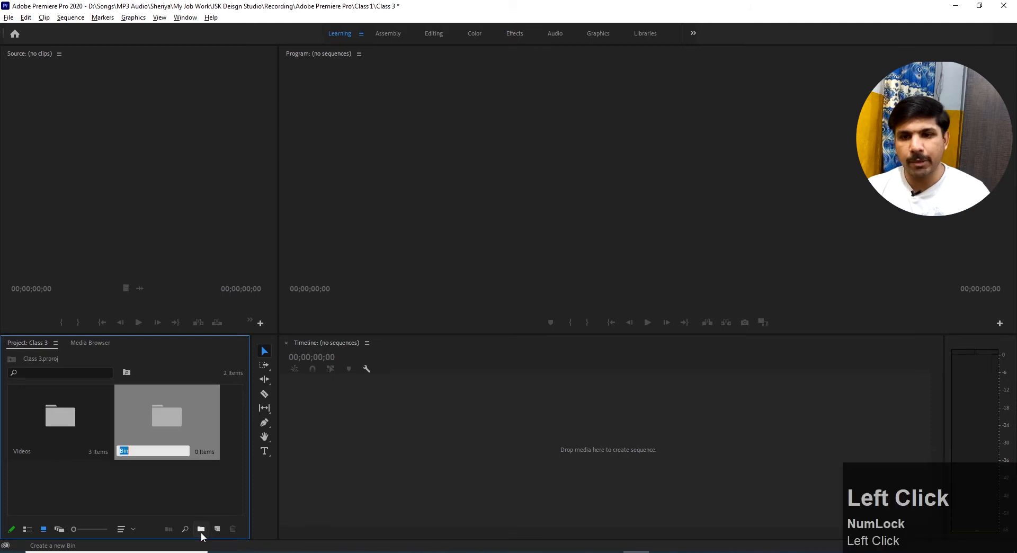
text(Audio)
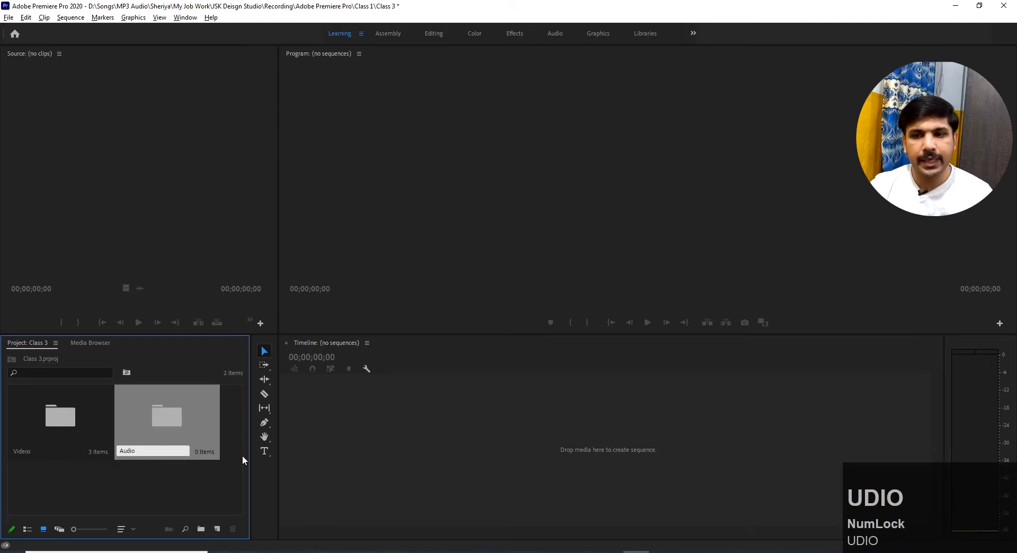
key(Return)
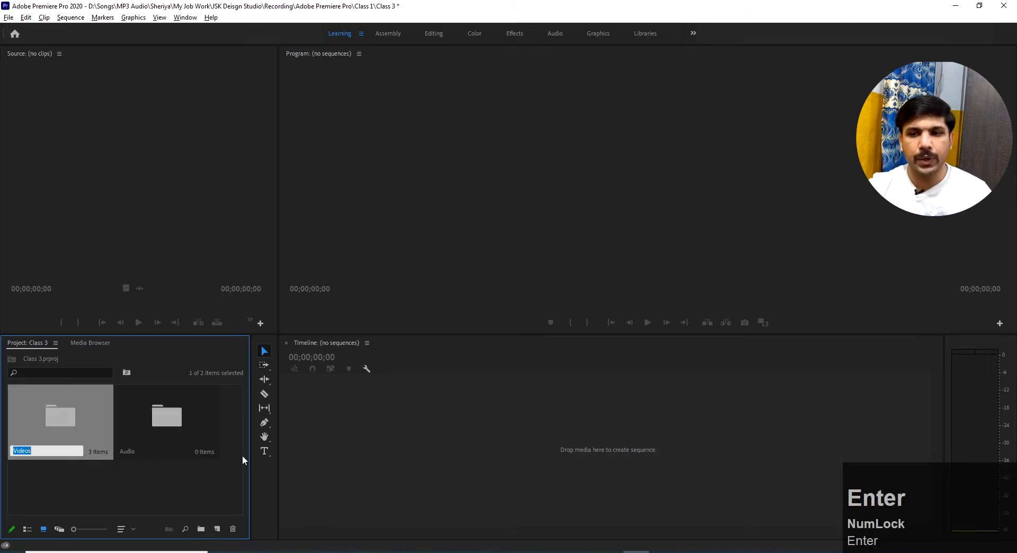
click(130, 479)
click(27, 435)
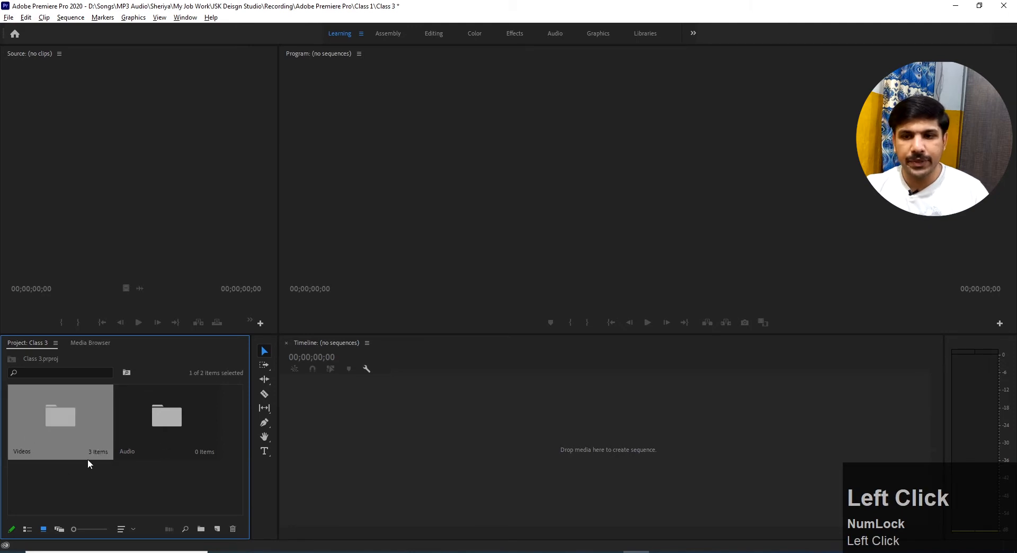
Open the empty Audio bin and switch to a new File Explorer window
double_click(166, 422)
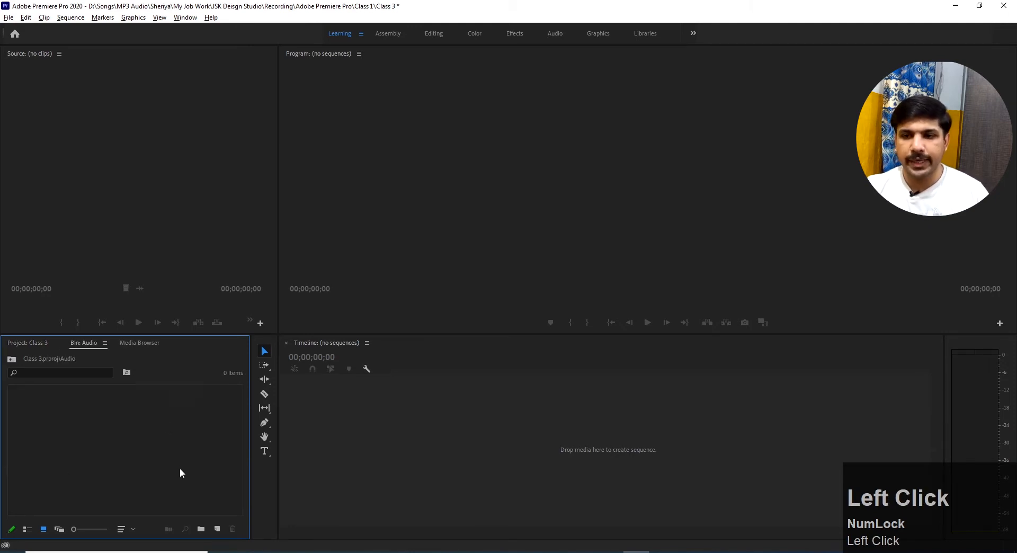
key(super+e)
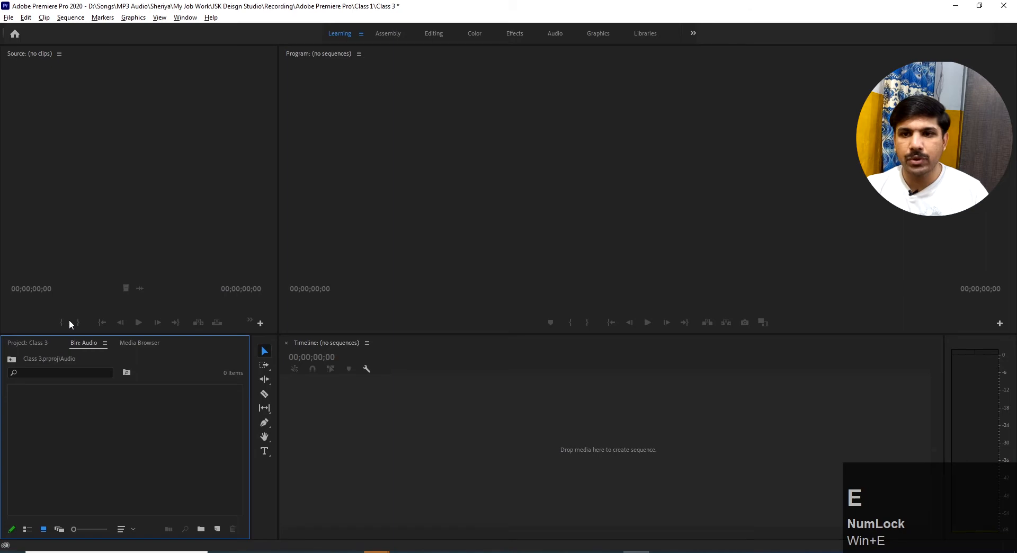
click(346, 508)
mouse_move(376, 550)
click(431, 519)
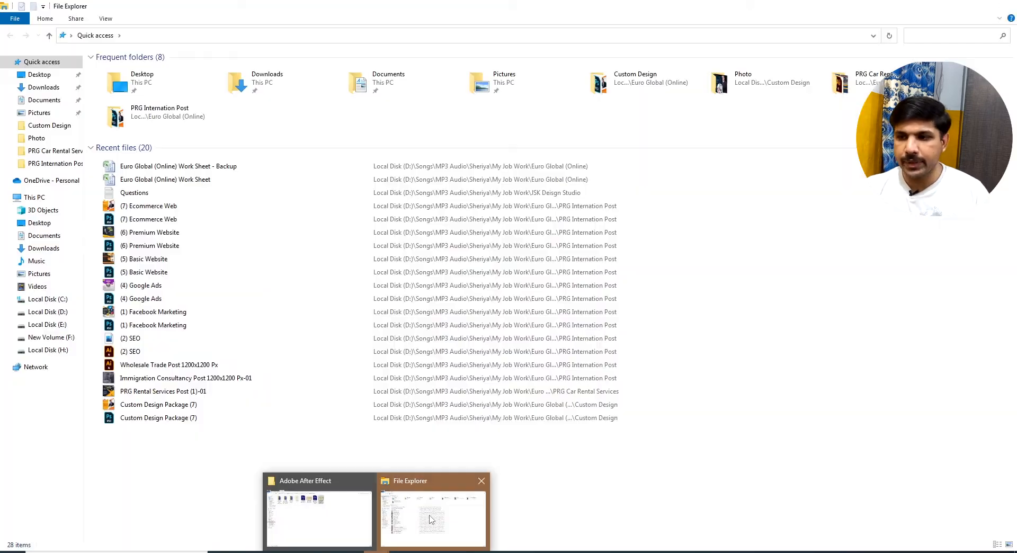
Import the first six audio files from the Favourite Tunes folder under Songs on Local Disk (D:) into the Audio bin
click(47, 311)
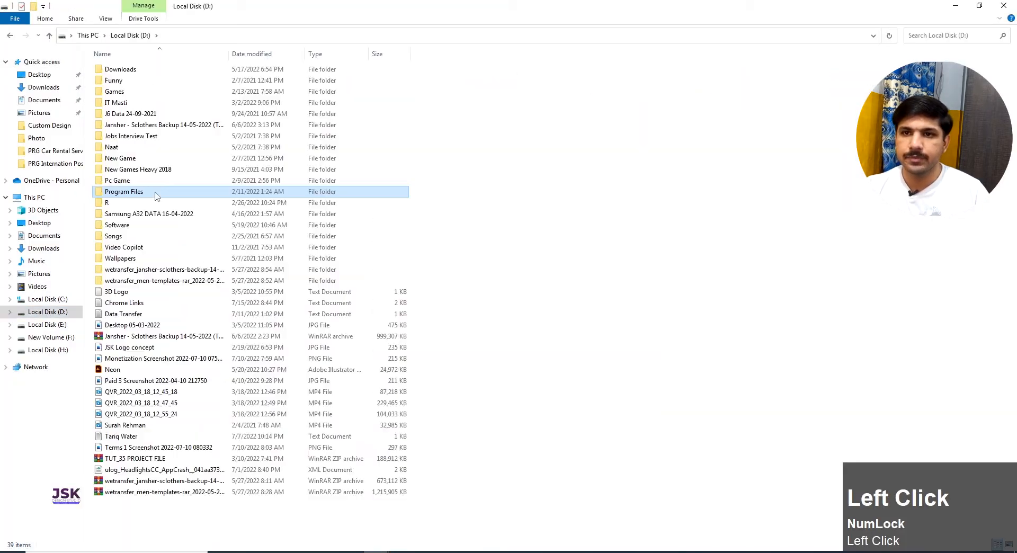
click(127, 225)
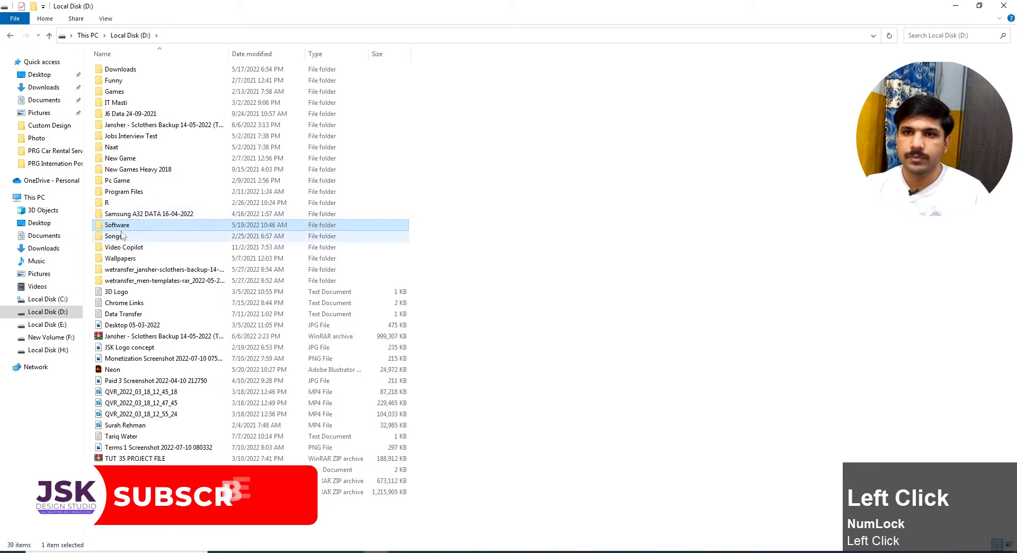
double_click(117, 236)
double_click(136, 129)
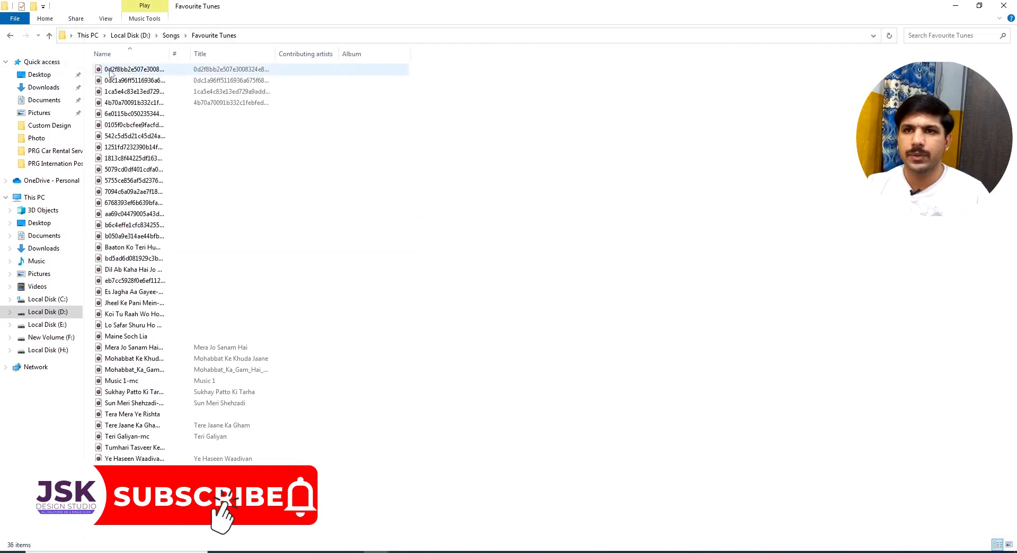
click(133, 69)
shift+click(132, 125)
drag(134, 74, 129, 364)
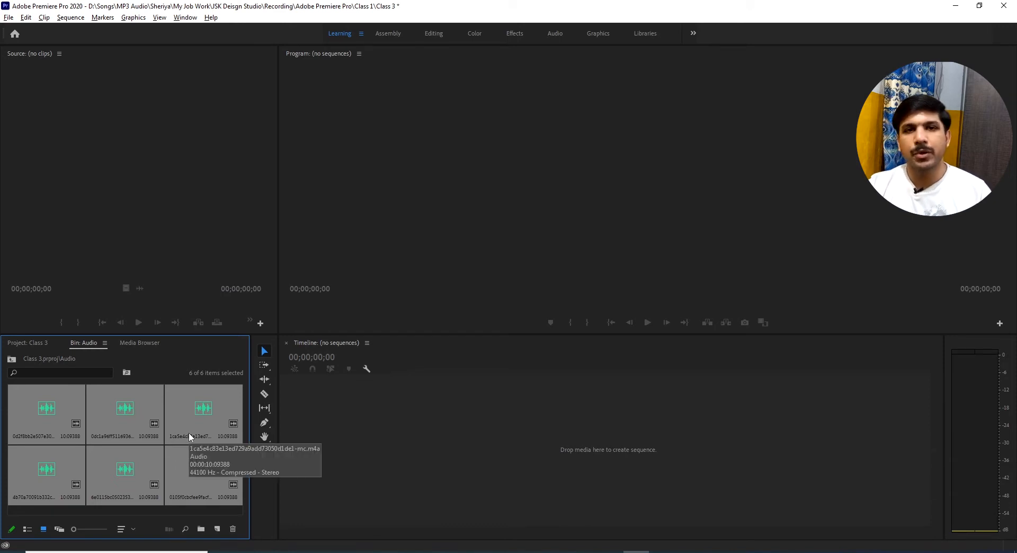
Deselect the imported audio files and show the Audio bin in List View
click(78, 508)
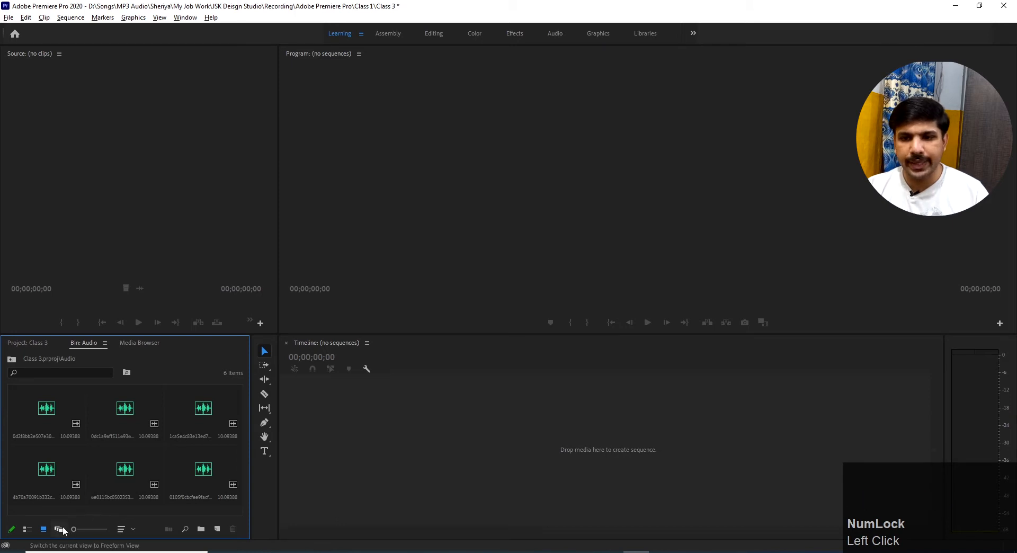
click(27, 529)
click(66, 485)
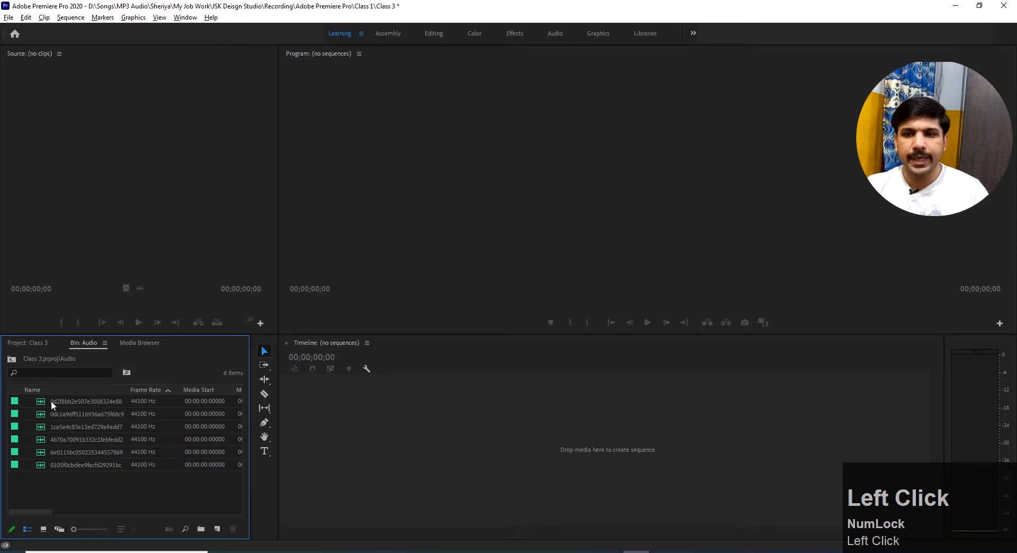
Return to the project root, open the Videos bin and load the How To Draw a Swirl Candy clip into the Source Monitor
click(40, 343)
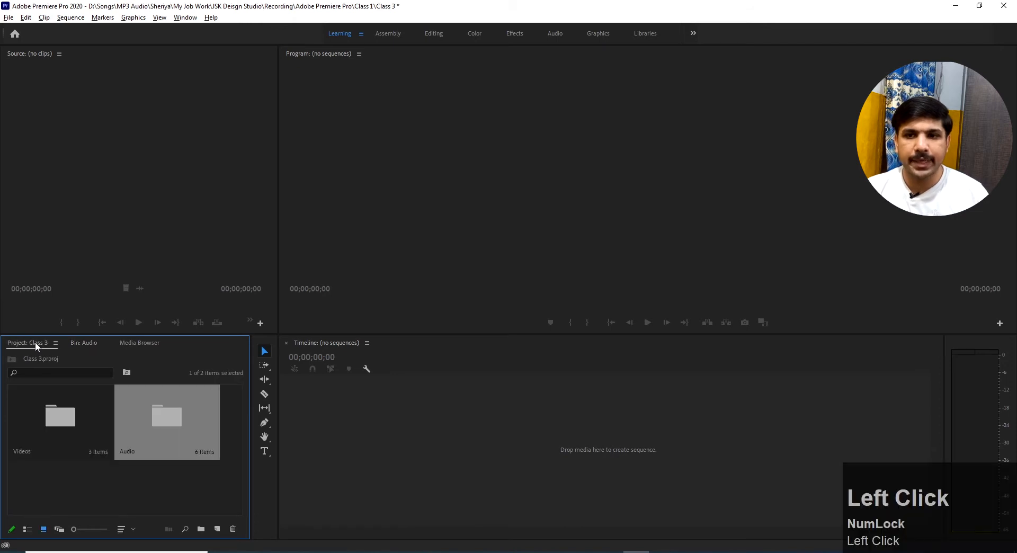
click(56, 419)
click(179, 419)
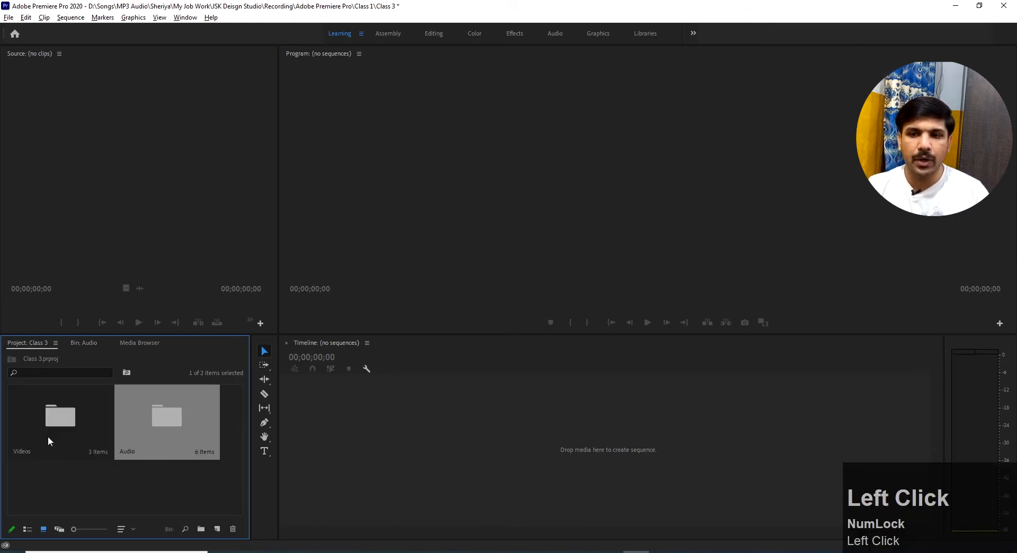
double_click(70, 428)
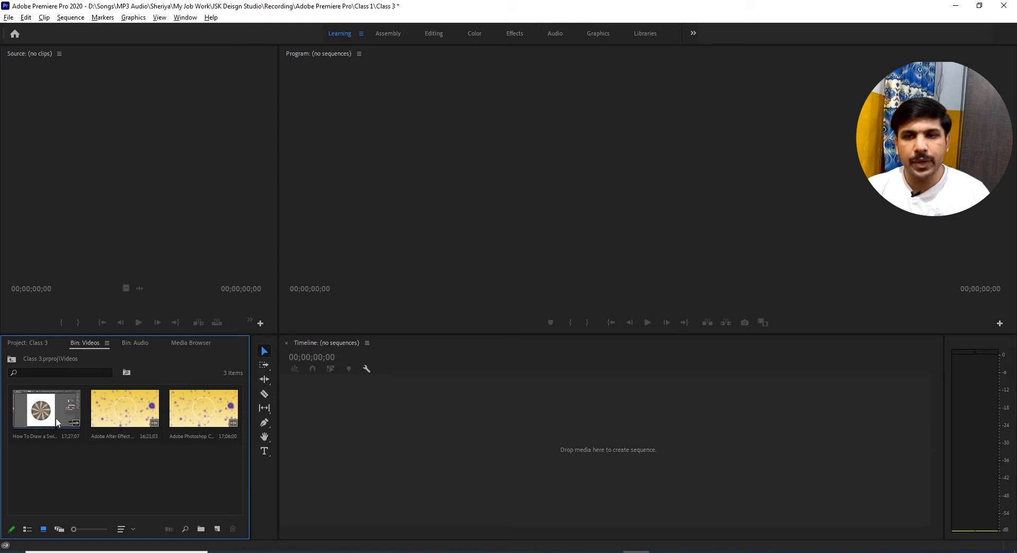
mouse_move(56, 418)
mouse_down()
mouse_move(88, 182)
mouse_move(97, 191)
mouse_up()
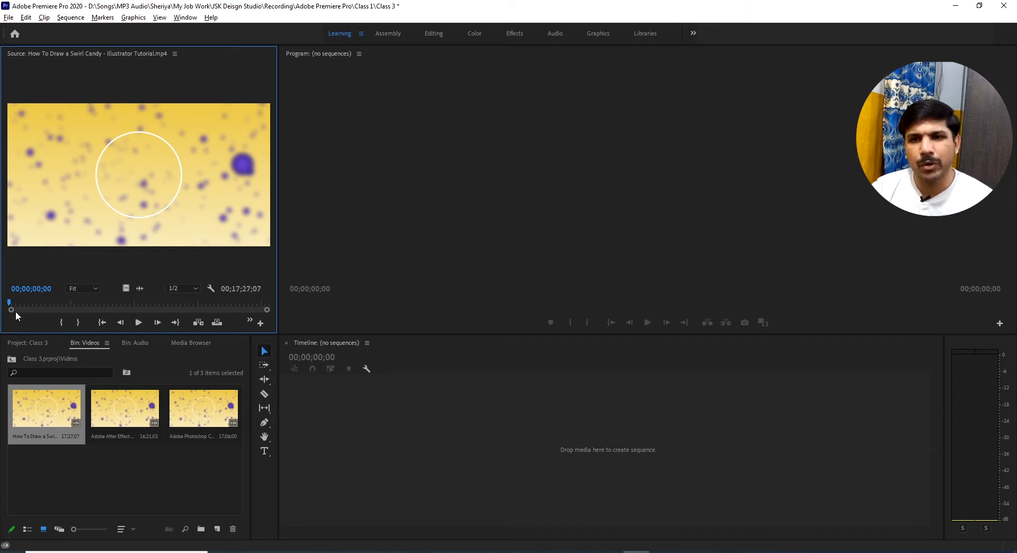
Mute the system sound and mark the source clip's In point at 00;01;44;21
drag(12, 303, 35, 301)
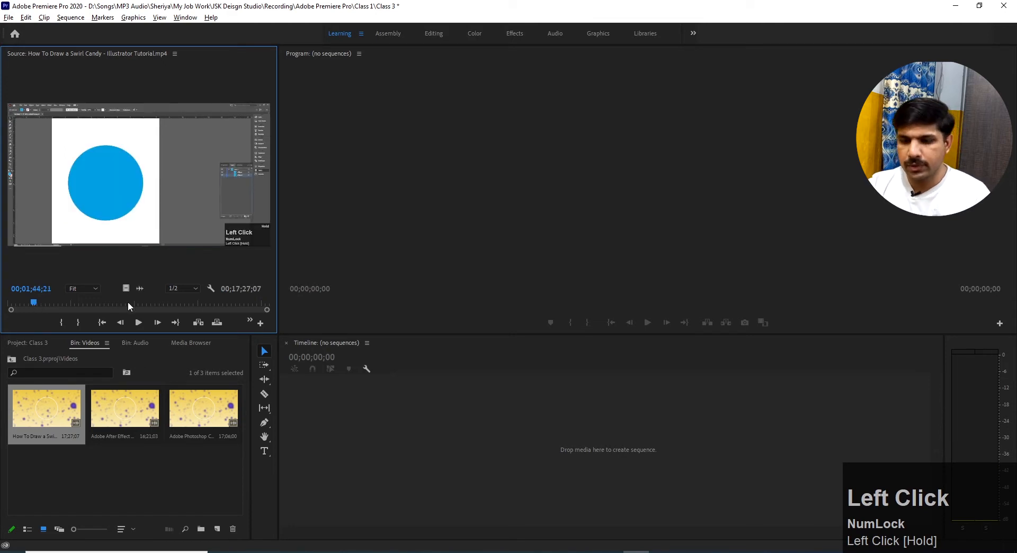
key(XF86AudioMute)
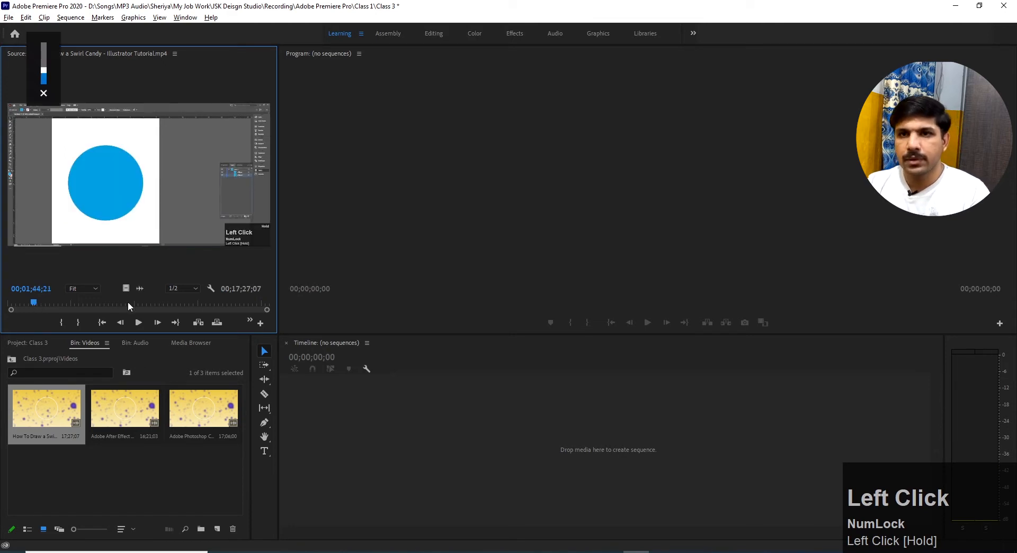
click(62, 320)
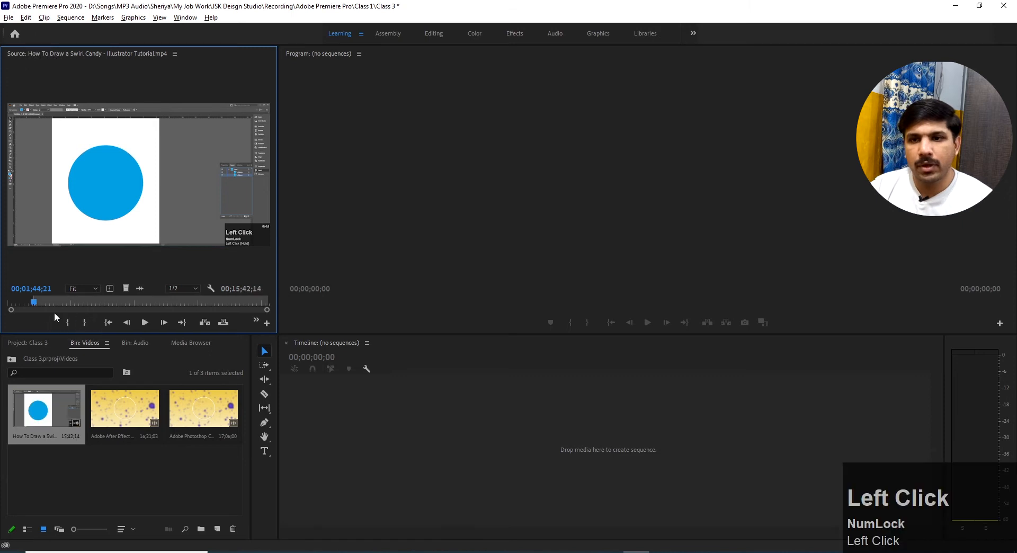
Mark the source clip's Out point at 00;03;23;01 and place the marked range on the empty timeline as a new sequence
drag(37, 304, 58, 301)
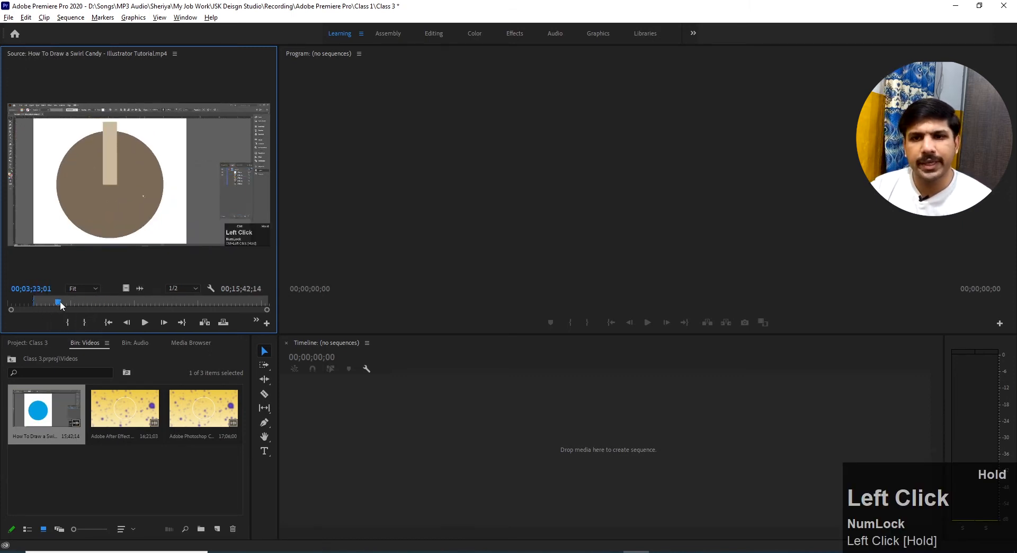
click(87, 323)
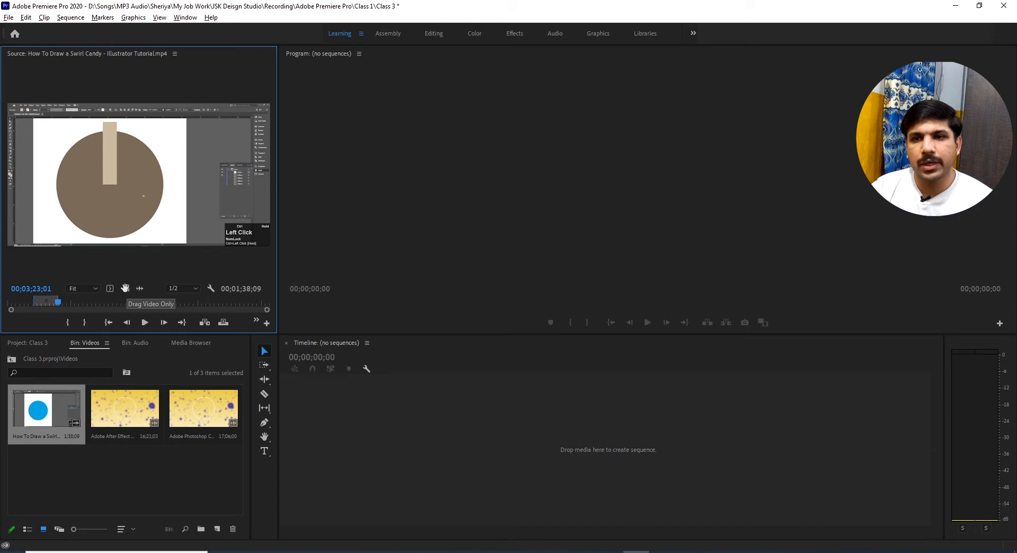
drag(111, 268, 376, 430)
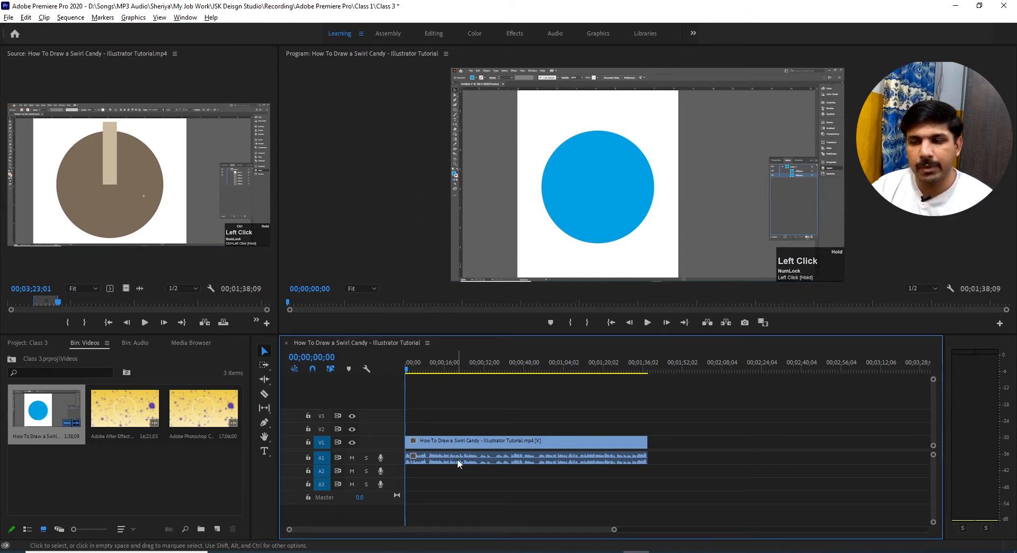
Load the Adobe After Effect Class 2 - Position Path Animation clip from the Videos bin into the Source Monitor
click(133, 449)
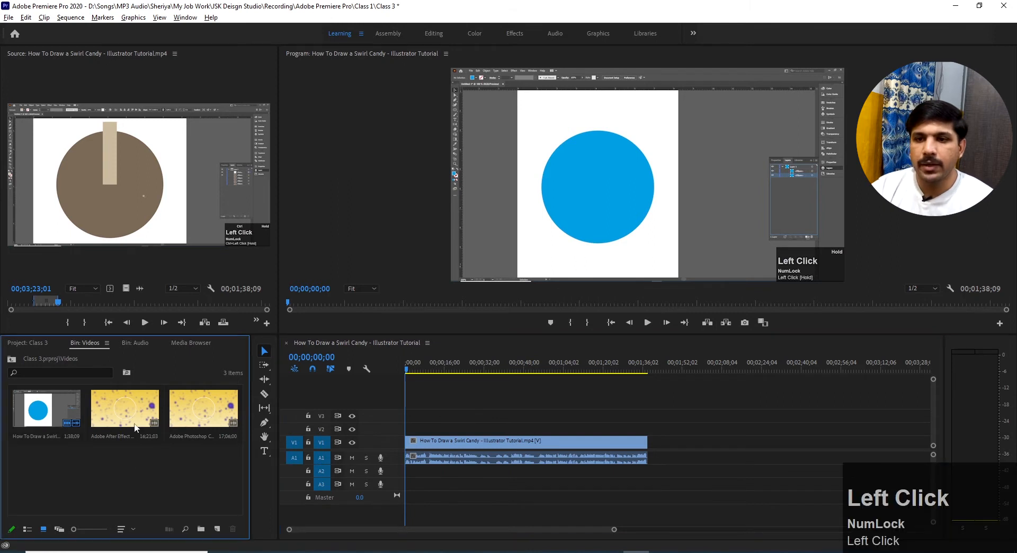
click(131, 426)
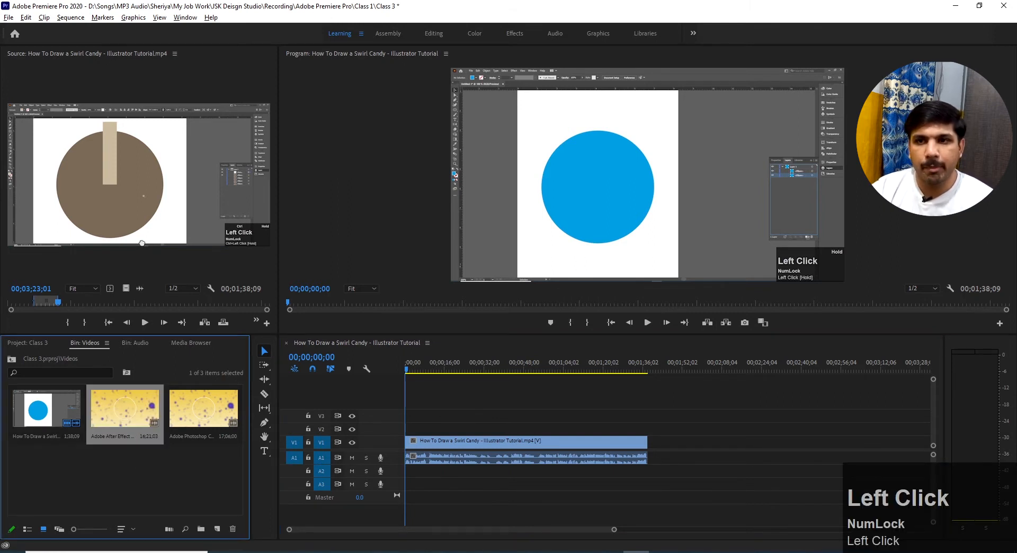
drag(139, 278, 142, 284)
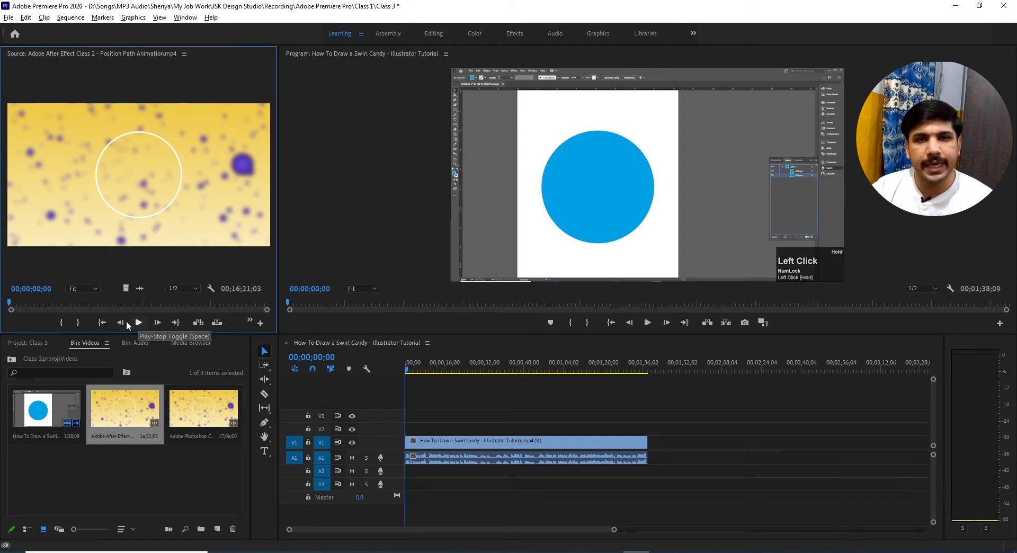
Mark the After Effect source clip's In point at 00;06;28;13 and its Out point at 00;08;28;18
click(8, 304)
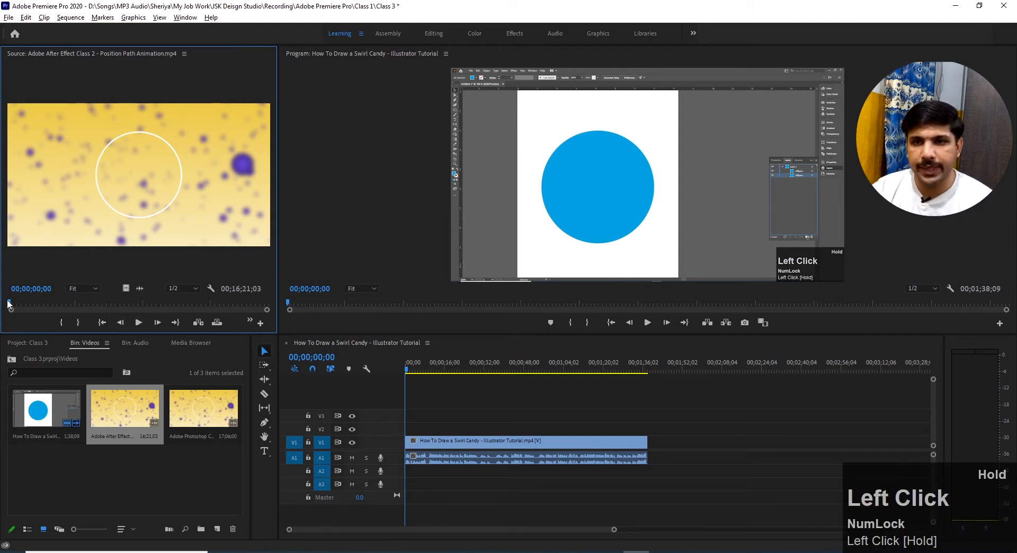
drag(9, 304, 112, 303)
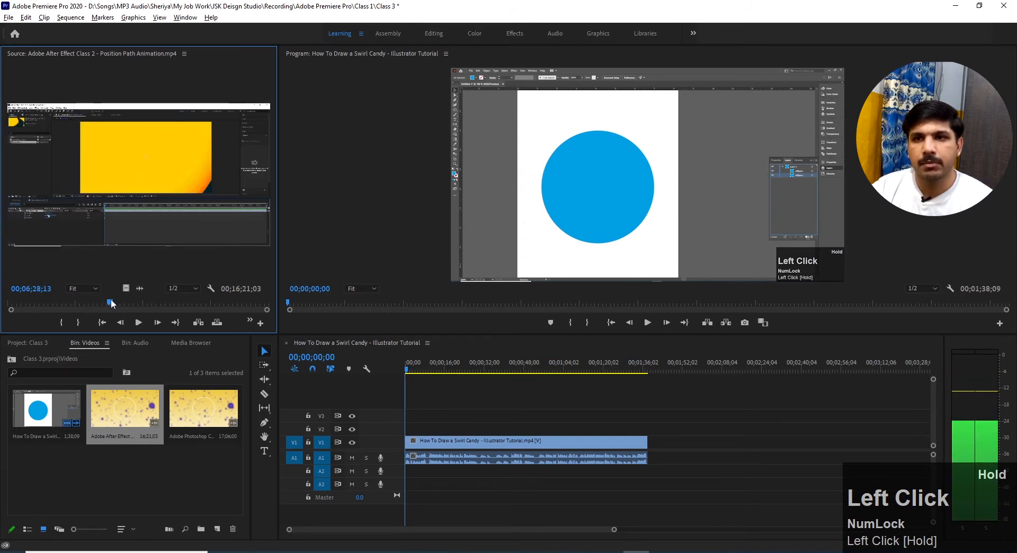
click(61, 324)
drag(110, 303, 142, 303)
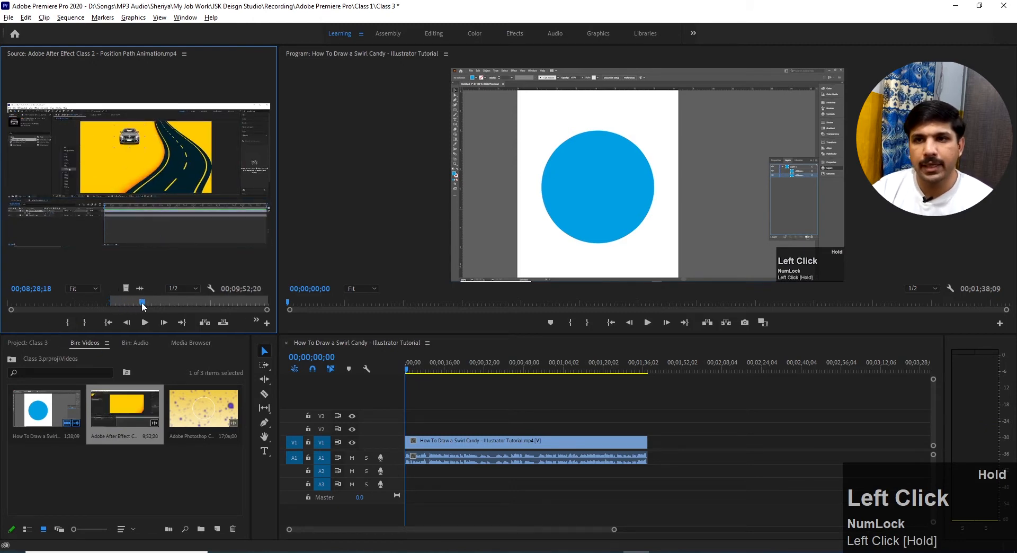
click(87, 325)
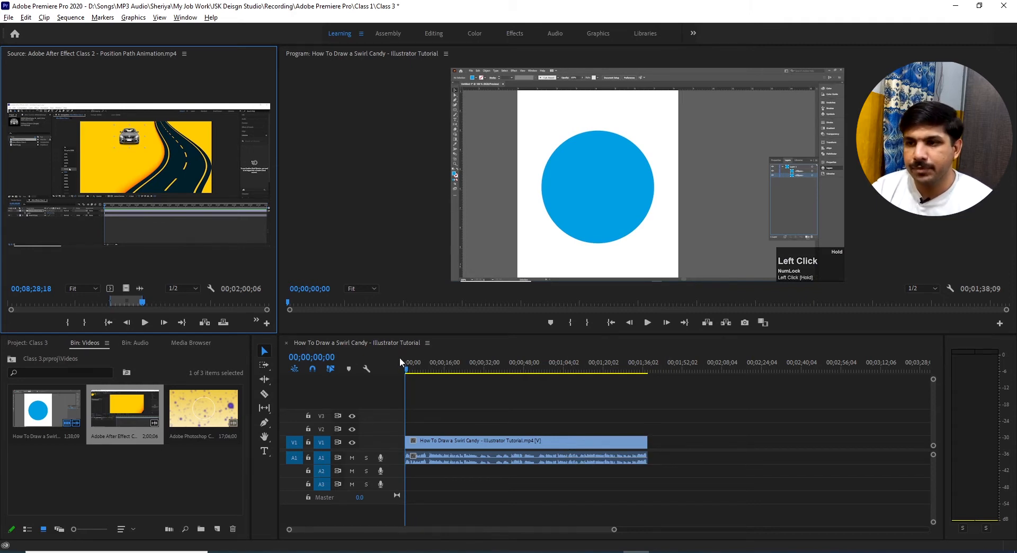
Insert the marked After Effect range into the sequence at 00;00;30;04, splitting the Swirl Candy clip
drag(406, 367, 493, 371)
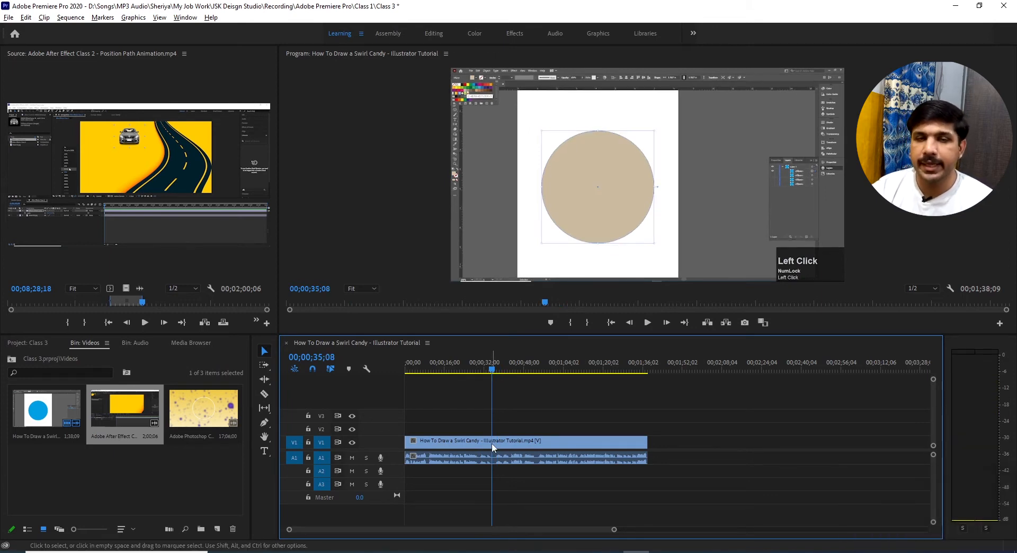
mouse_move(495, 370)
mouse_down()
mouse_move(643, 380)
mouse_move(478, 374)
mouse_up()
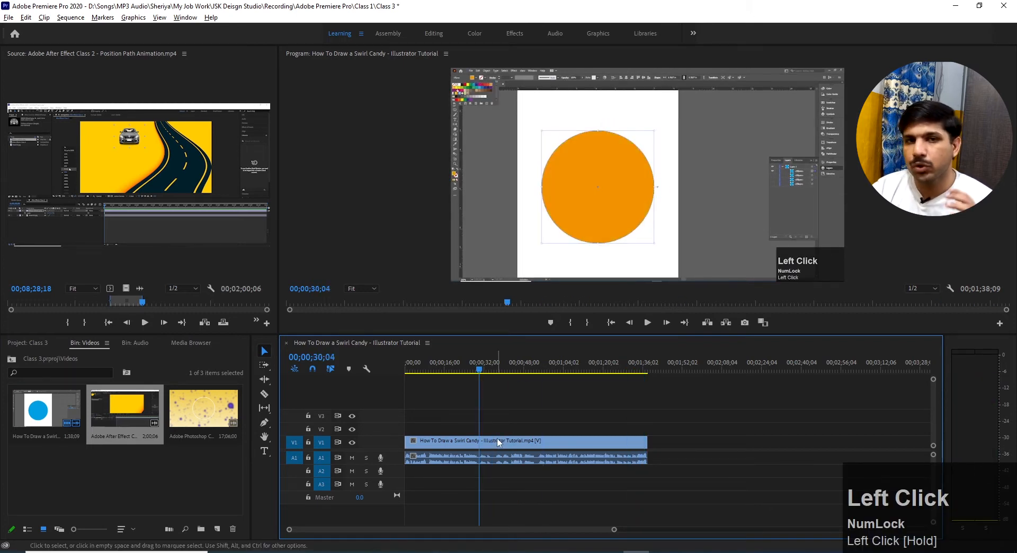
click(206, 325)
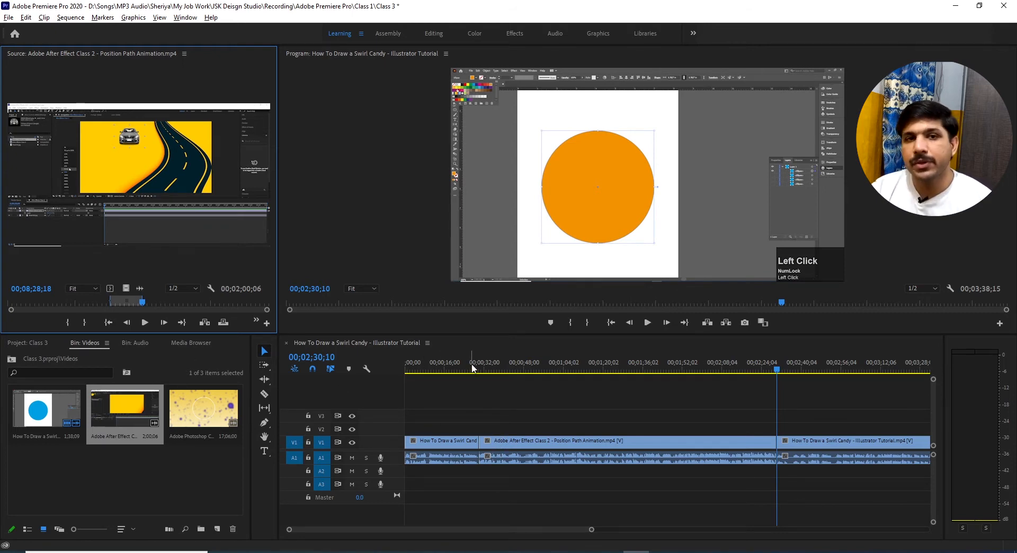
Play the sequence across the cut from the Swirl Candy clip into the inserted After Effect clip
drag(471, 367, 451, 365)
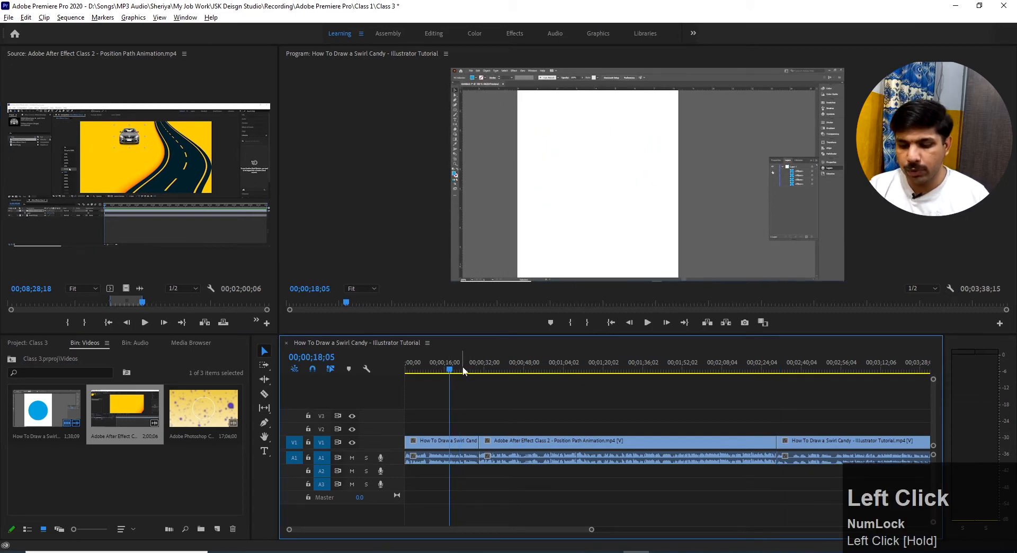
key(space)
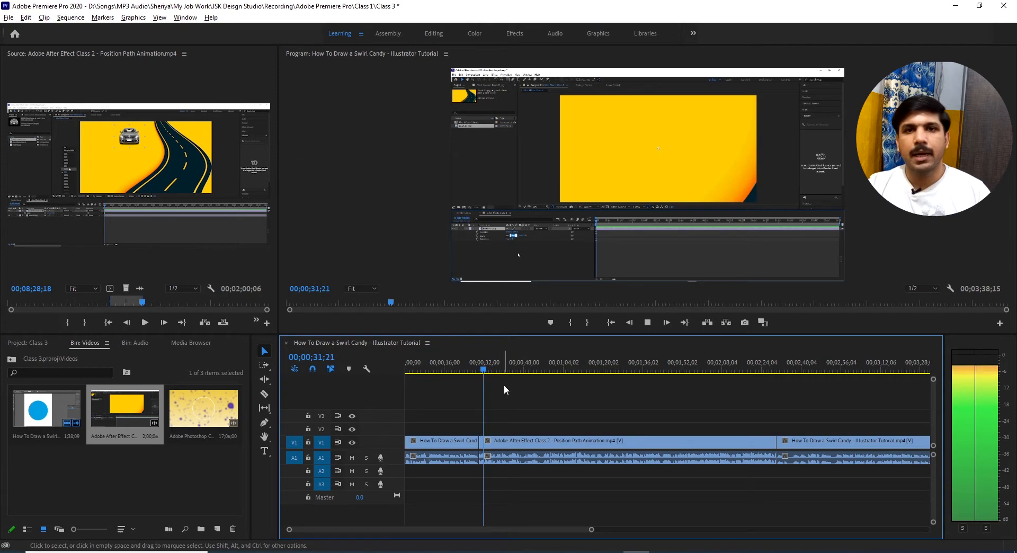
key(space)
key(space)
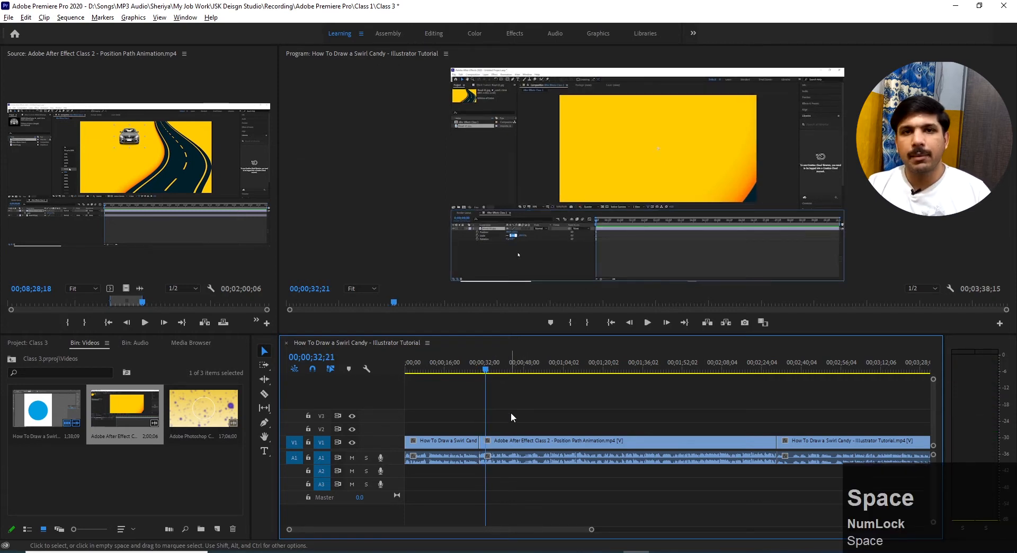
drag(486, 373, 476, 372)
key(space)
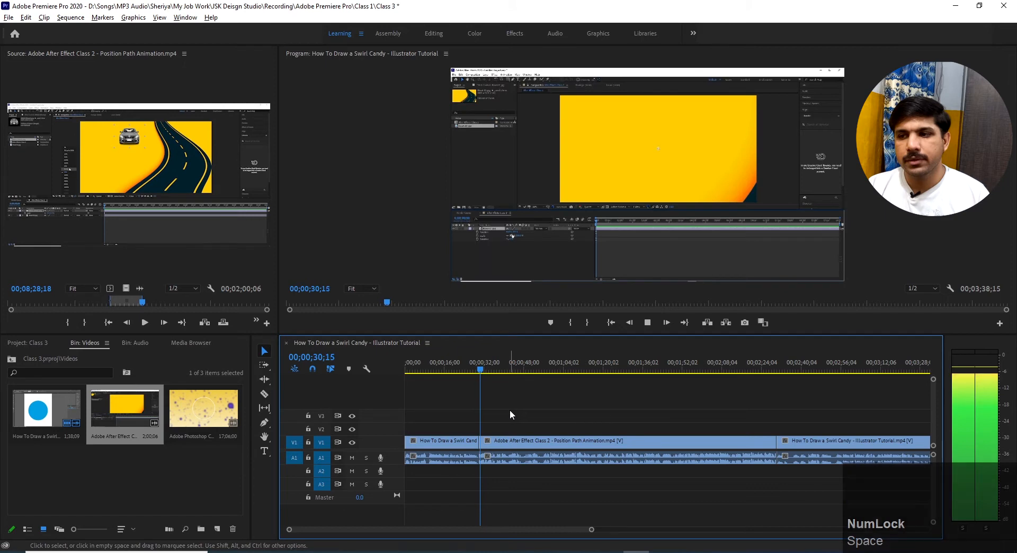
key(space)
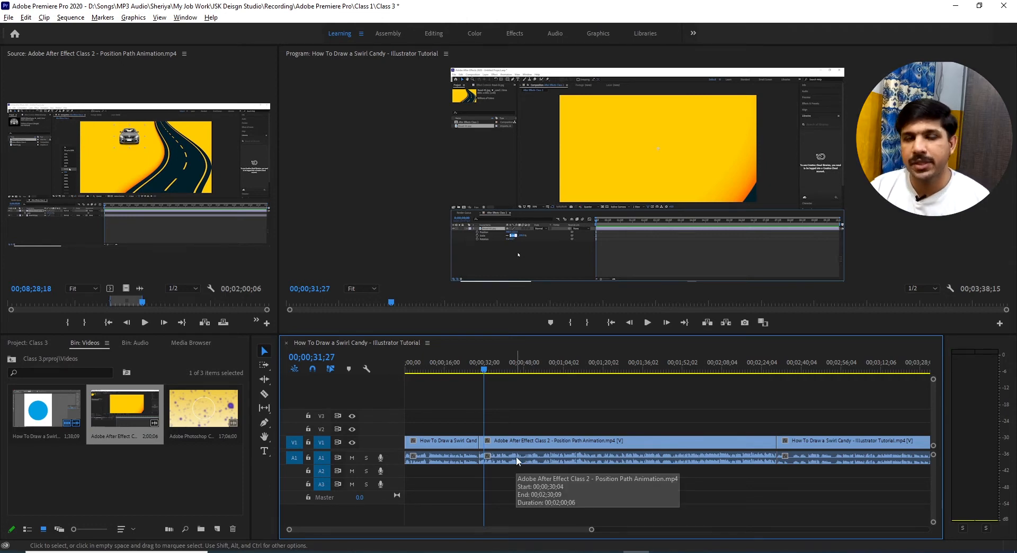
Undo the insert edit, and try deleting the linked Swirl Candy clip before restoring it
key(ctrl+z)
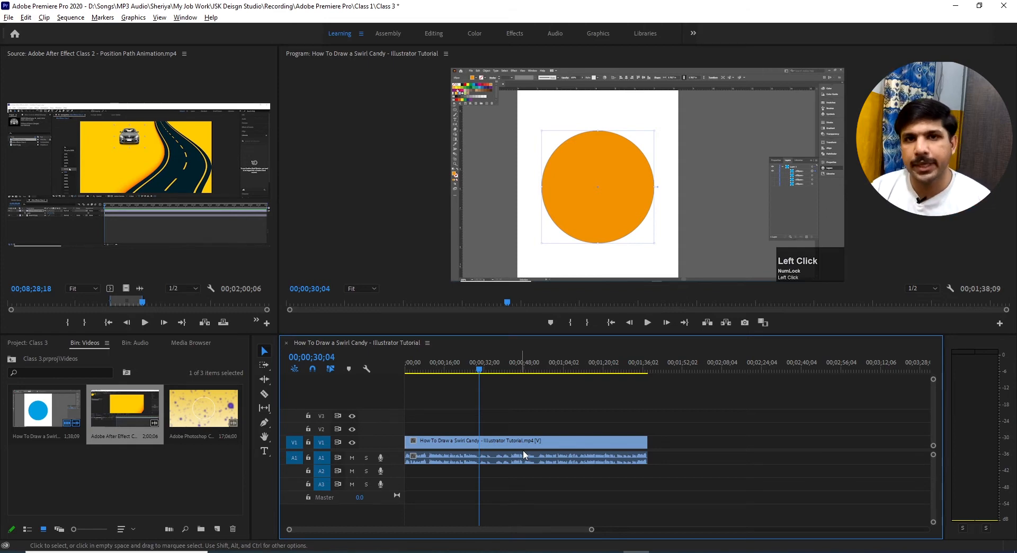
click(503, 459)
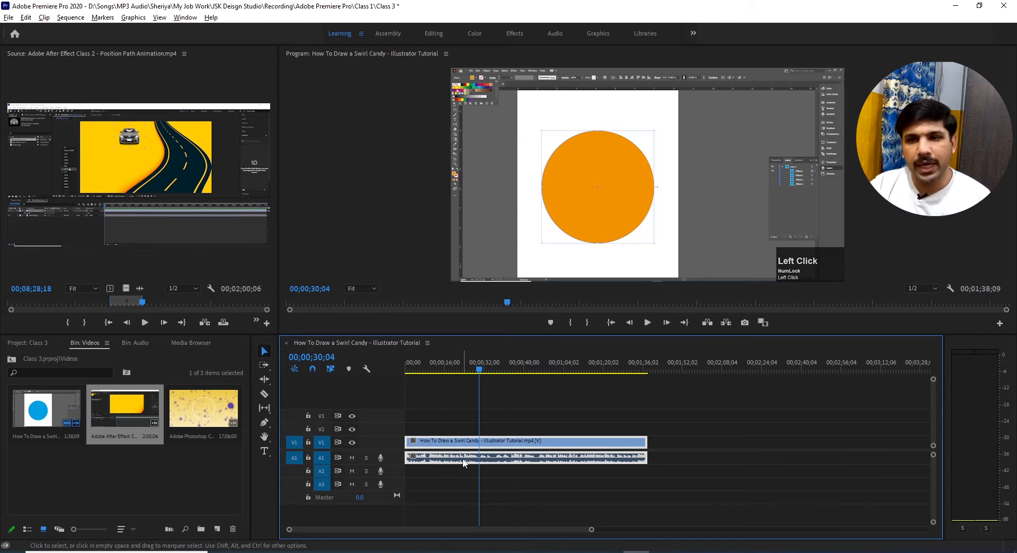
key(Delete)
key(ctrl+z)
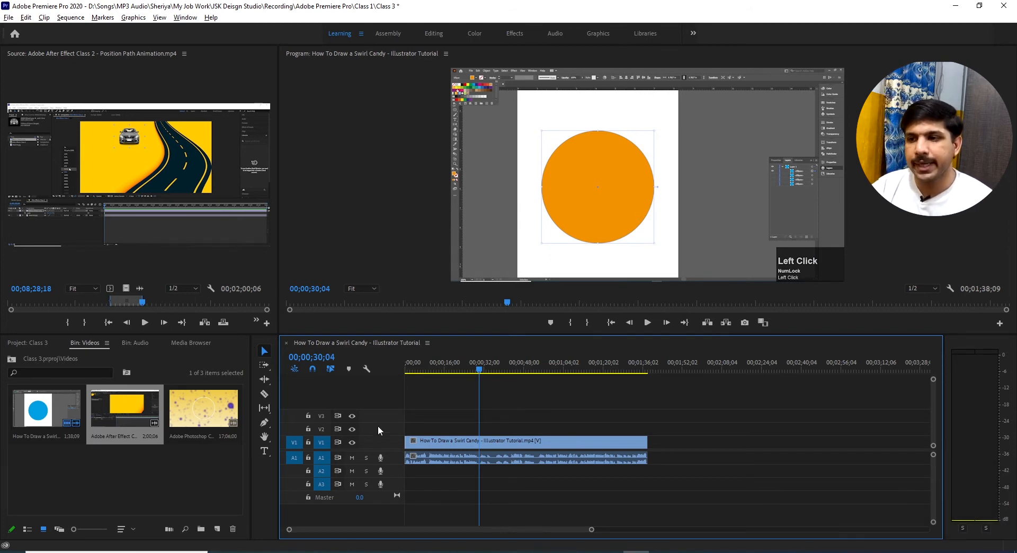
Lock audio track A1 and insert the marked After Effect range at 00;00;30;04 as video only on V1
click(449, 464)
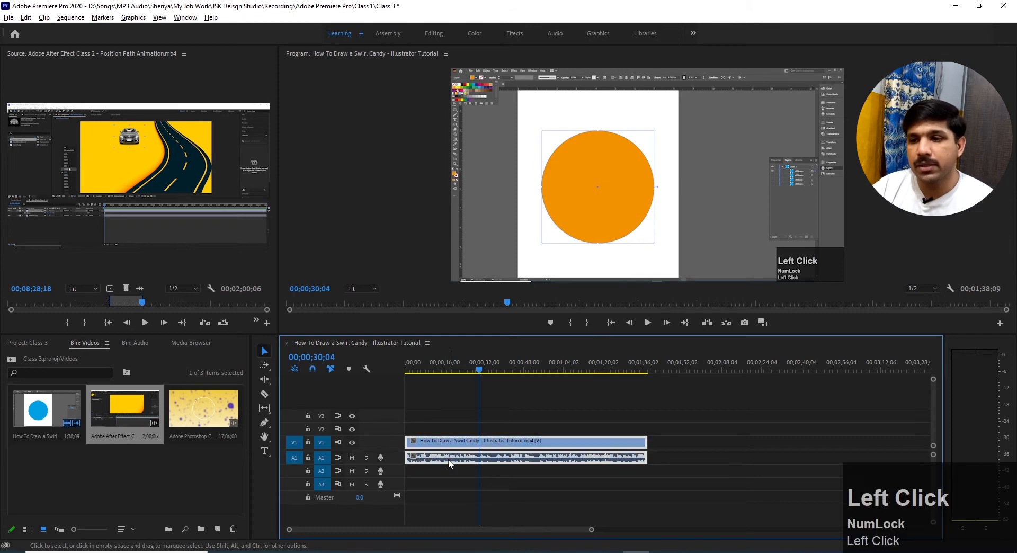
click(308, 459)
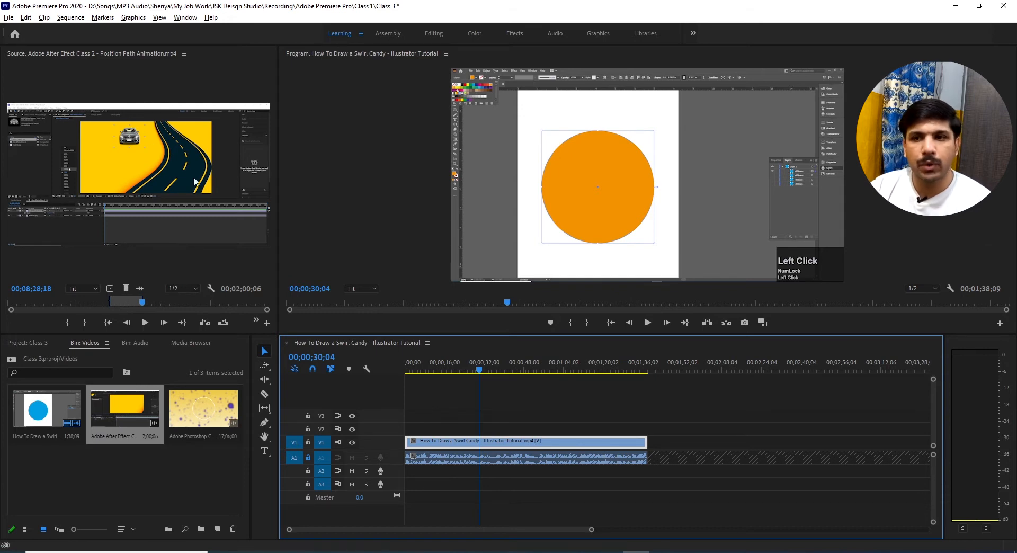
click(204, 322)
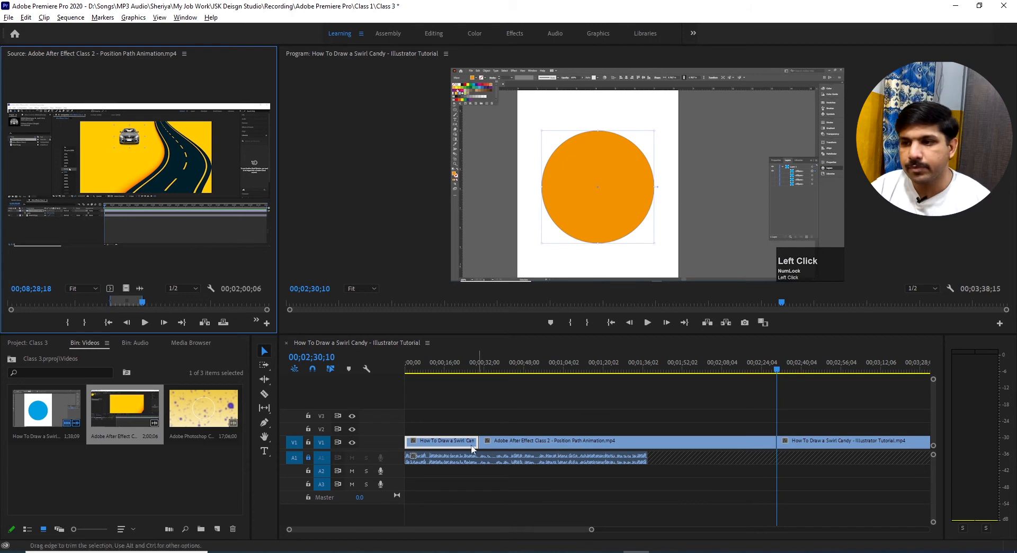
Play the sequence from 00;00;26;28 across the cut into the video-only clip, and undo that insert
click(468, 368)
drag(469, 368, 473, 369)
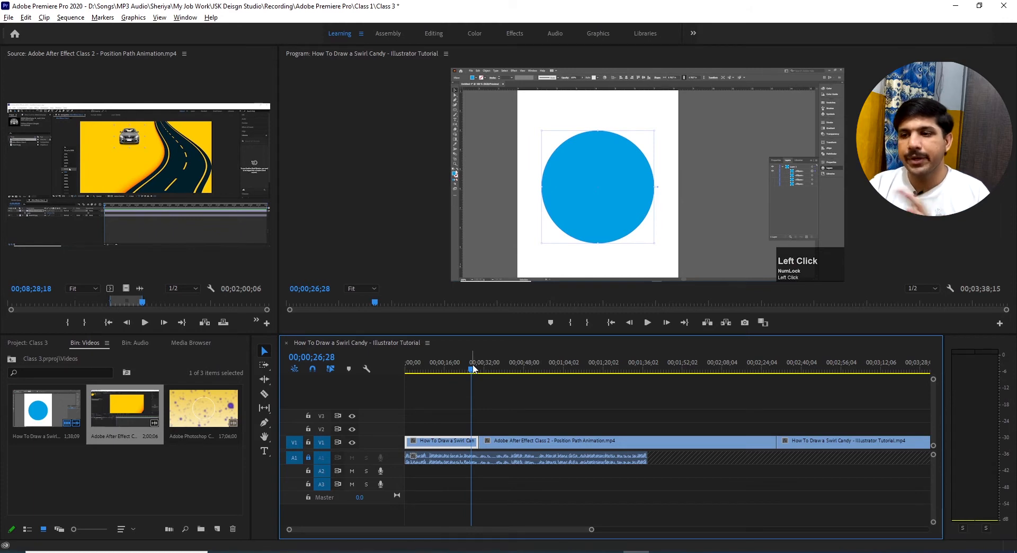
key(space)
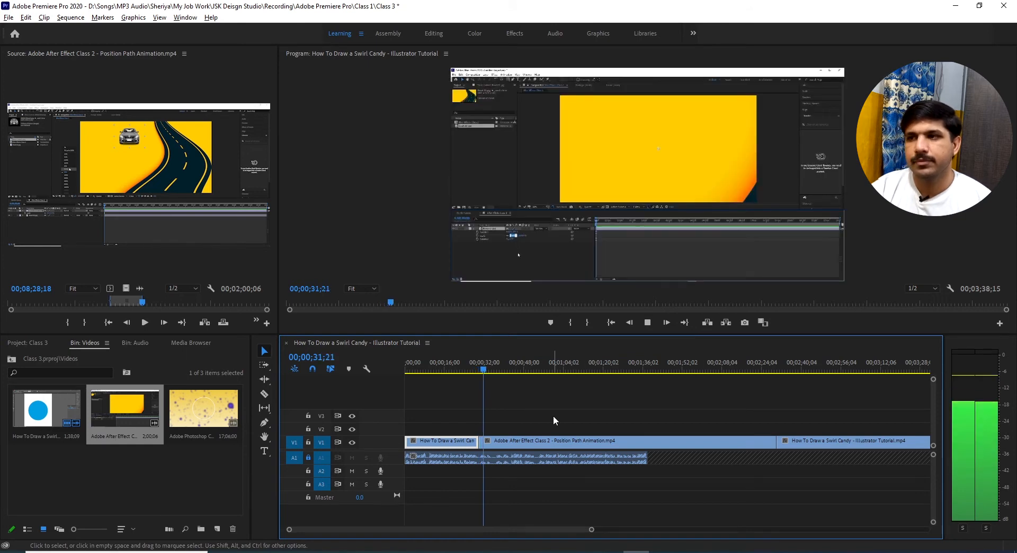
key(space)
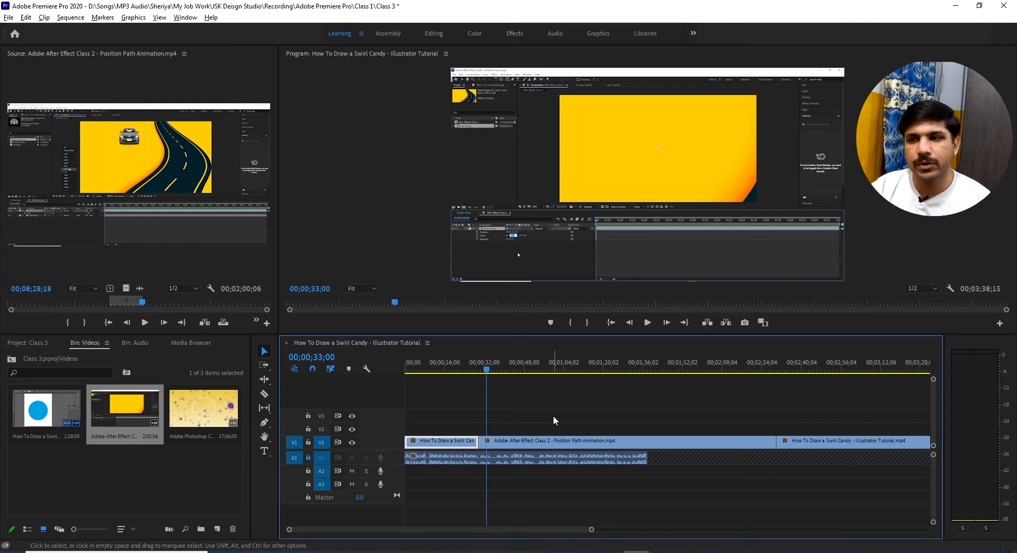
key(ctrl+z)
click(480, 443)
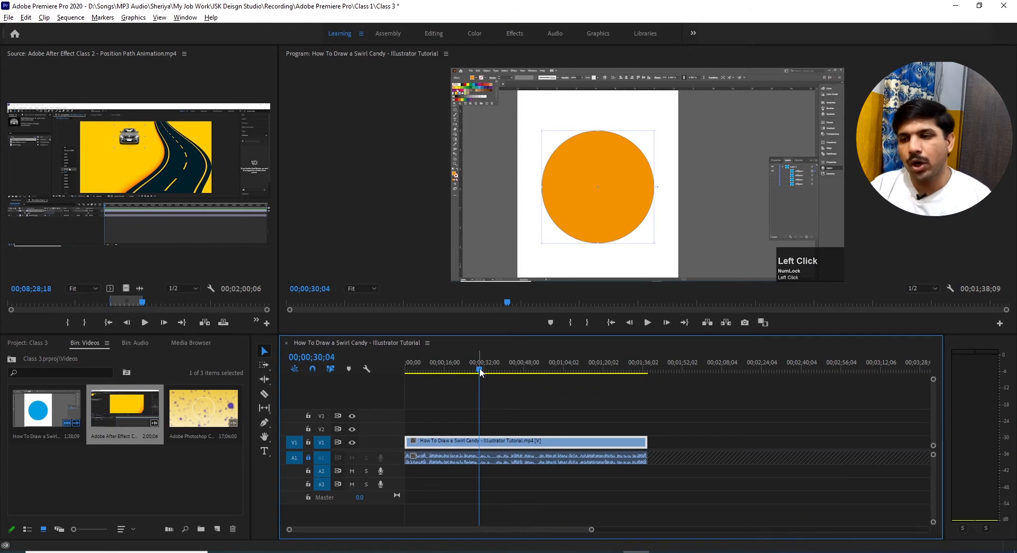
Preview the Swirl Candy footage around the 30-second mark and overwrite V1 with the marked After Effect range from 00;00;32;28
drag(480, 372, 489, 370)
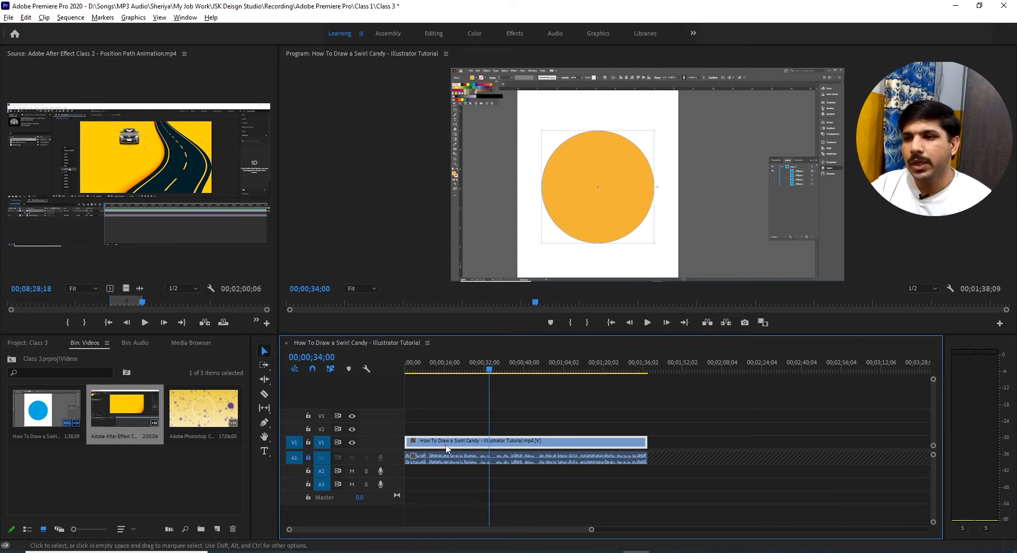
mouse_move(490, 370)
mouse_down()
mouse_move(412, 370)
mouse_move(482, 370)
mouse_up()
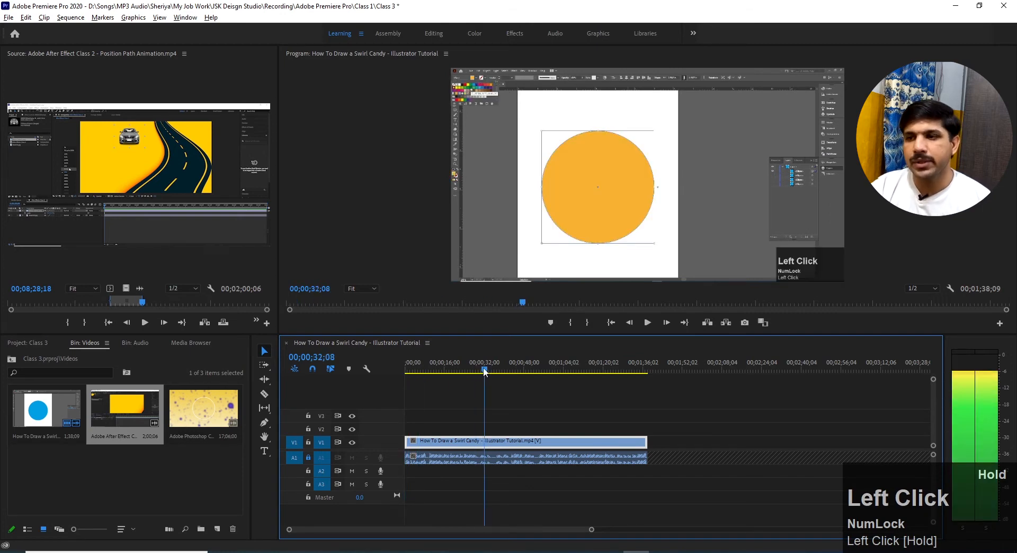
drag(485, 371, 485, 370)
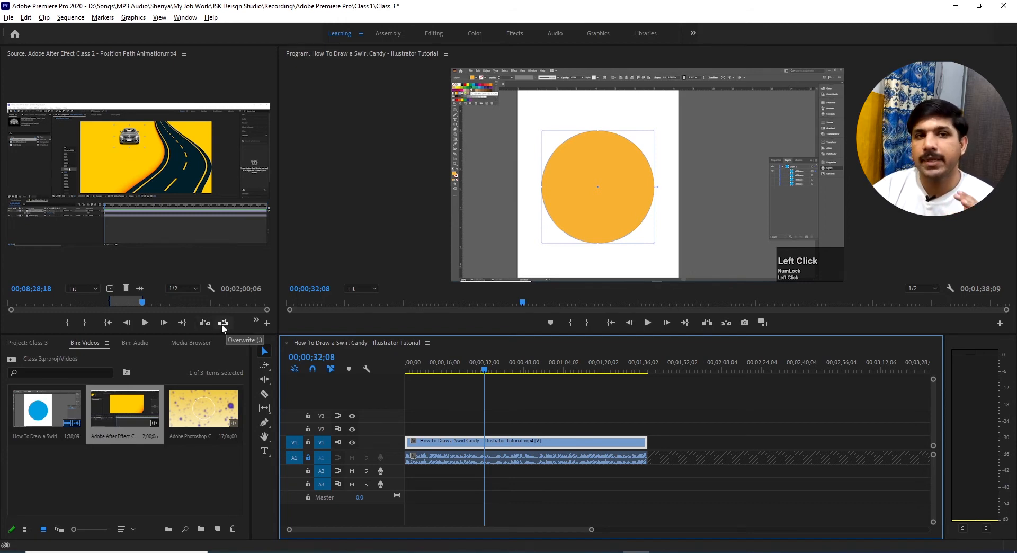
drag(484, 369, 479, 370)
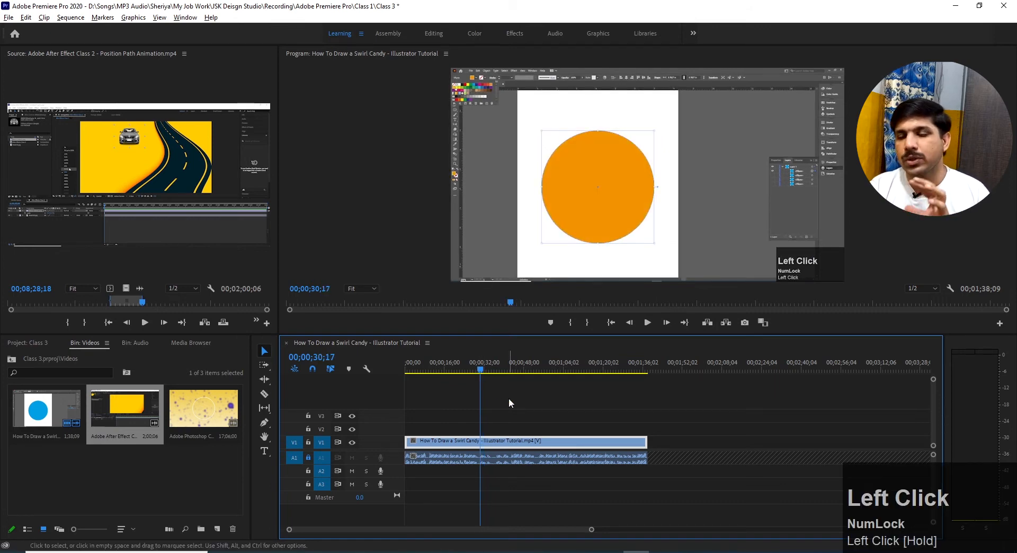
key(space)
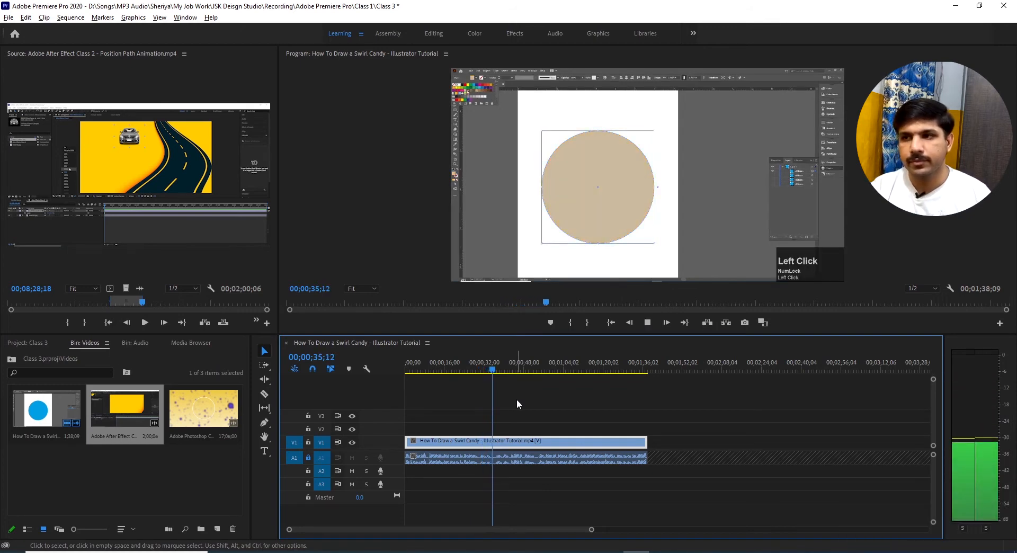
key(space)
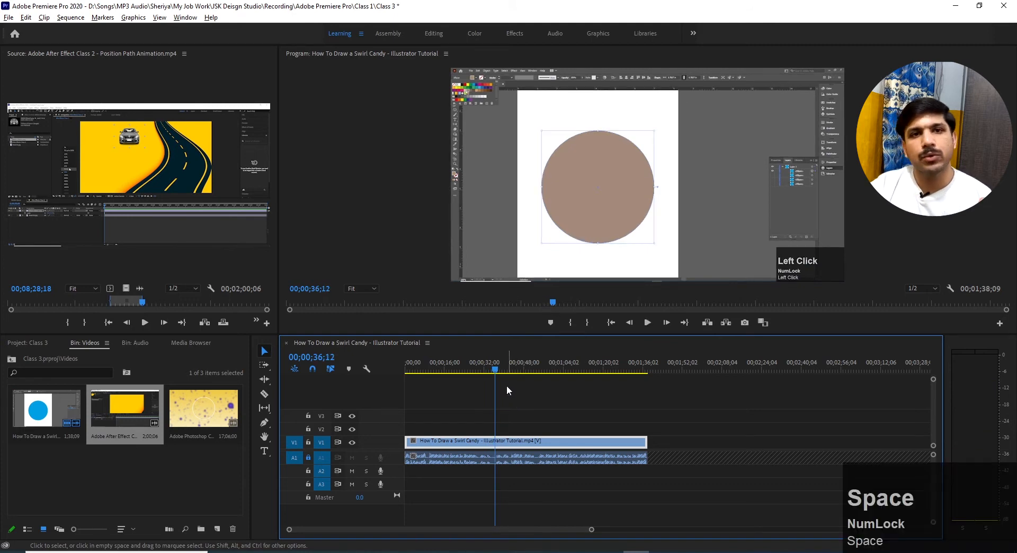
mouse_move(495, 370)
mouse_down()
mouse_move(479, 371)
mouse_move(487, 372)
mouse_up()
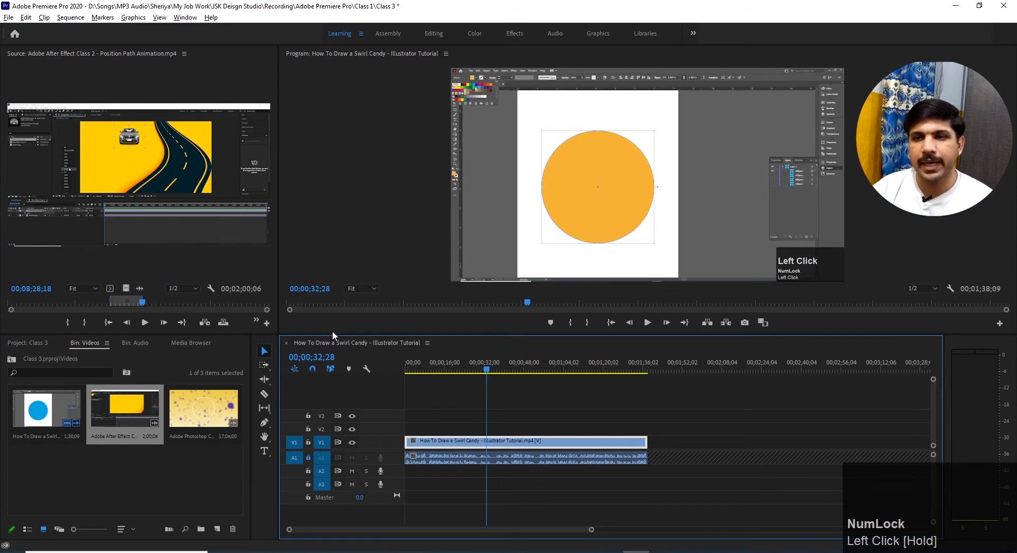
click(221, 324)
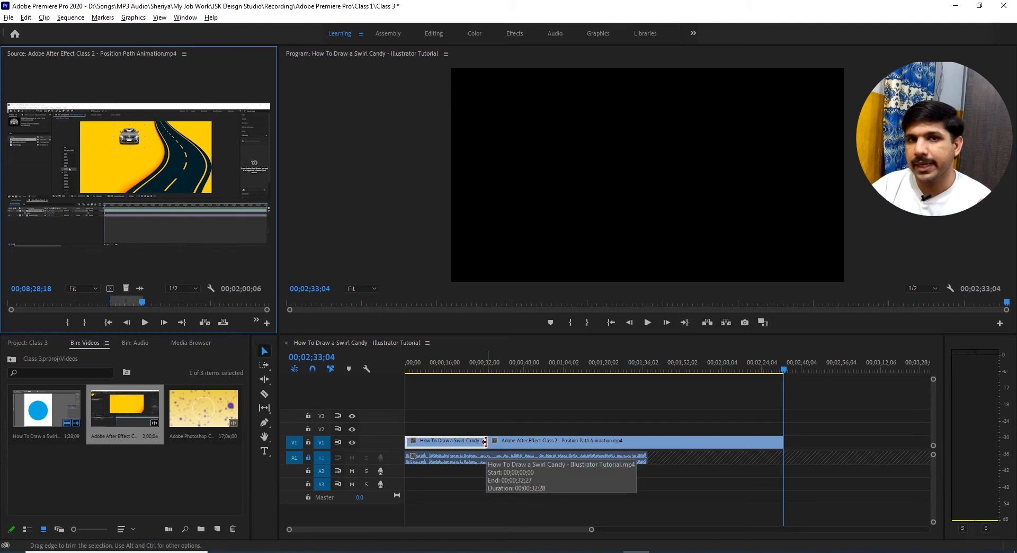
Play the sequence from 00;00;32;15 to review the cut into the overwritten After Effect footage
drag(487, 357, 488, 382)
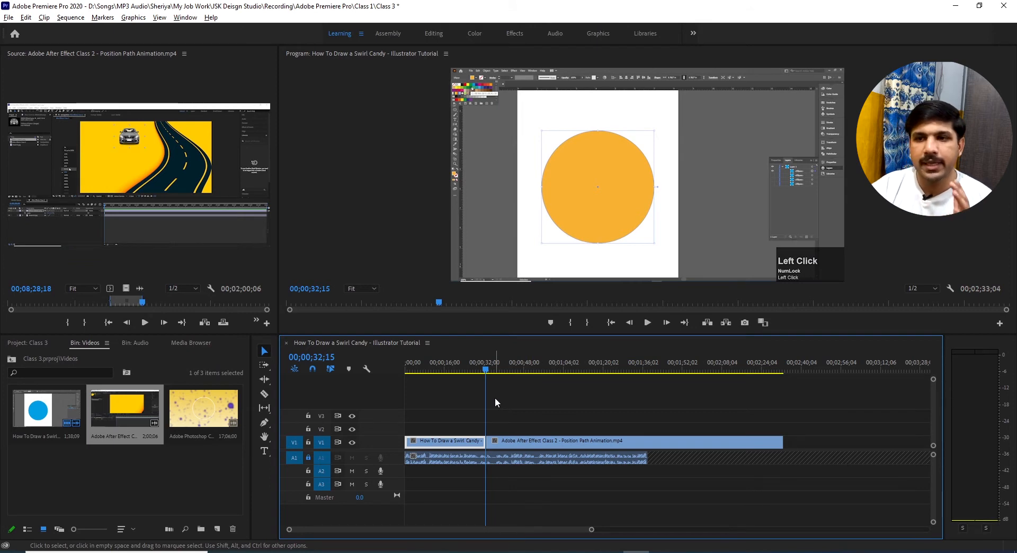
click(485, 369)
key(space)
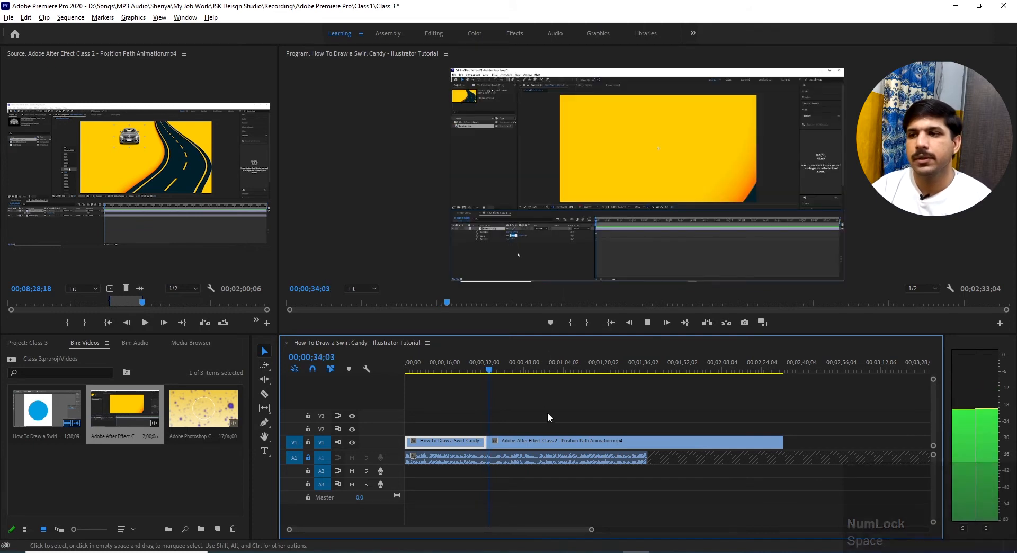
Stop sequence playback and jump between the In and Out points of the After Effect clip in the source preview
key(space)
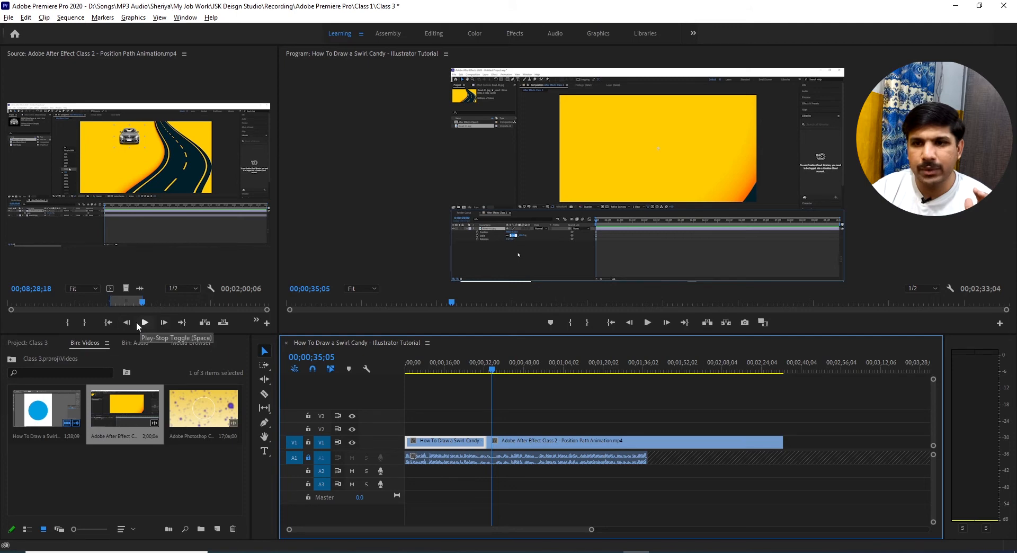
click(109, 323)
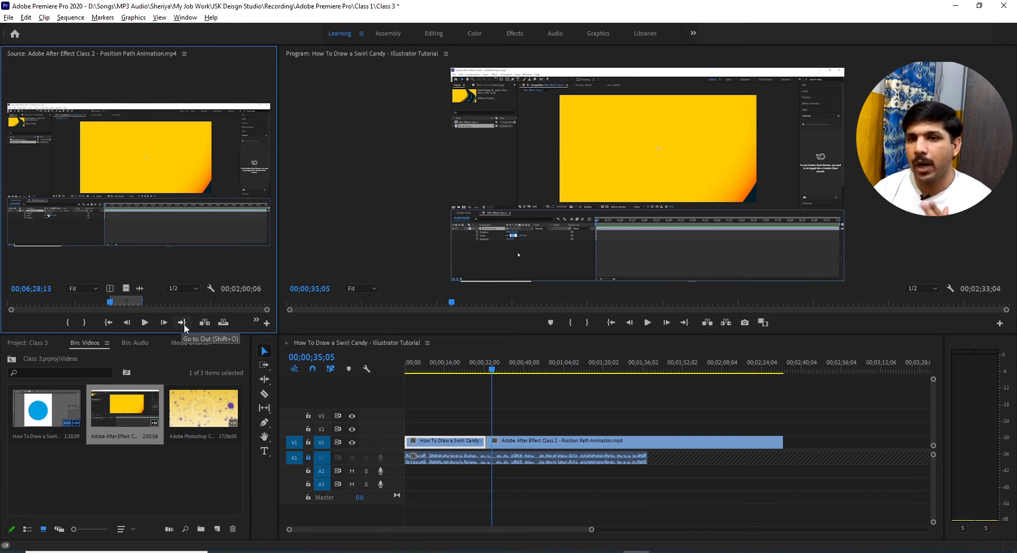
click(112, 325)
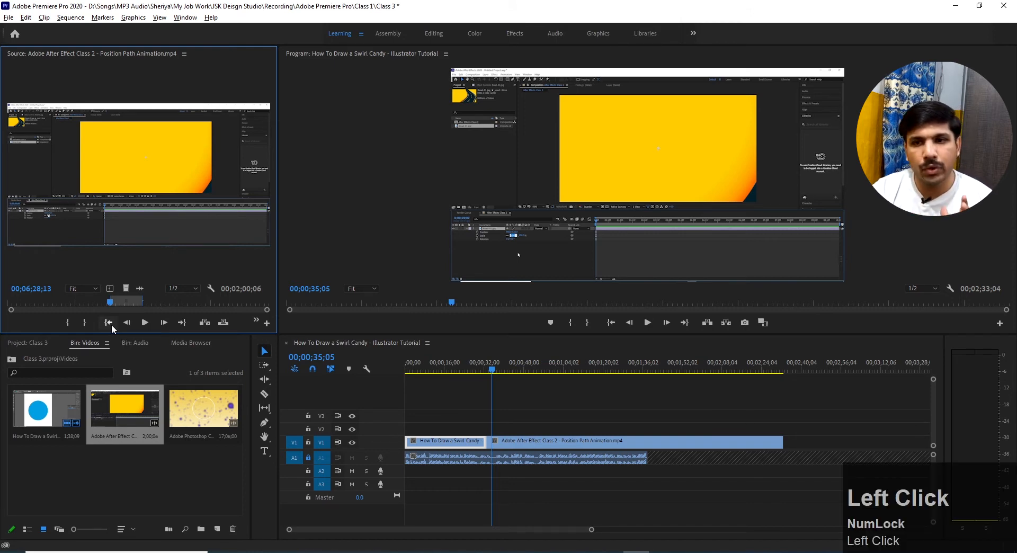
click(183, 323)
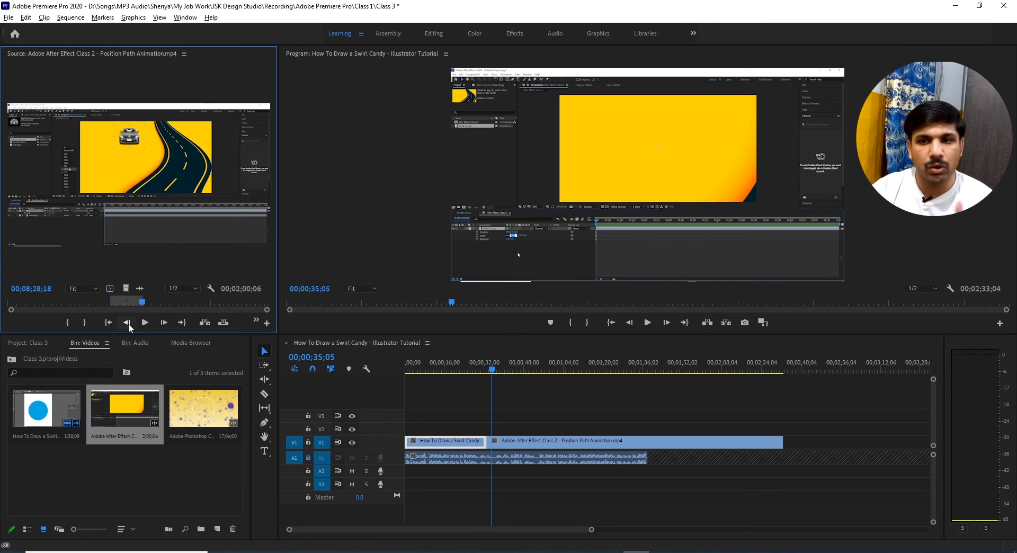
Step the After Effect source clip back a few frames from its Out point, play it briefly, and step forward
click(128, 323)
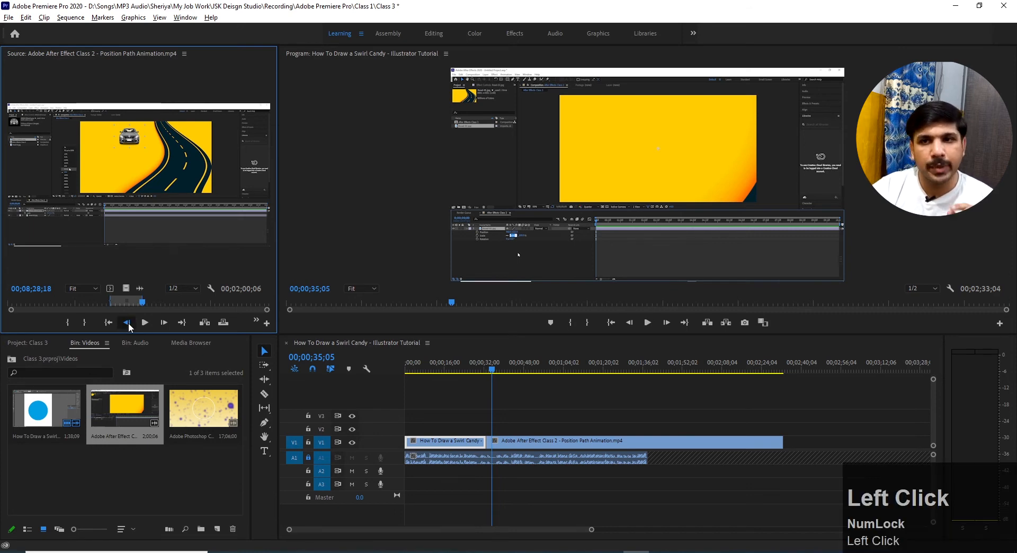
click(129, 323)
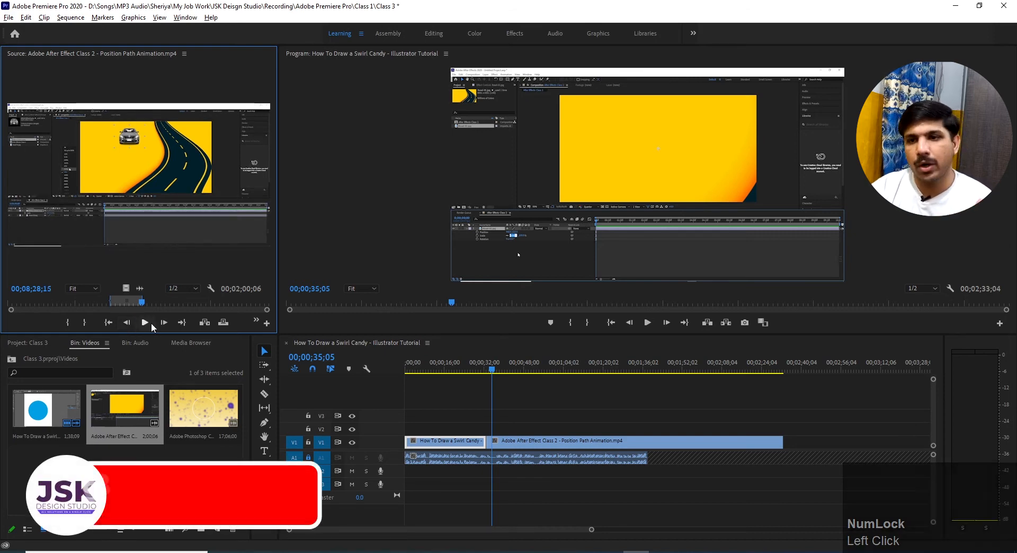
click(145, 322)
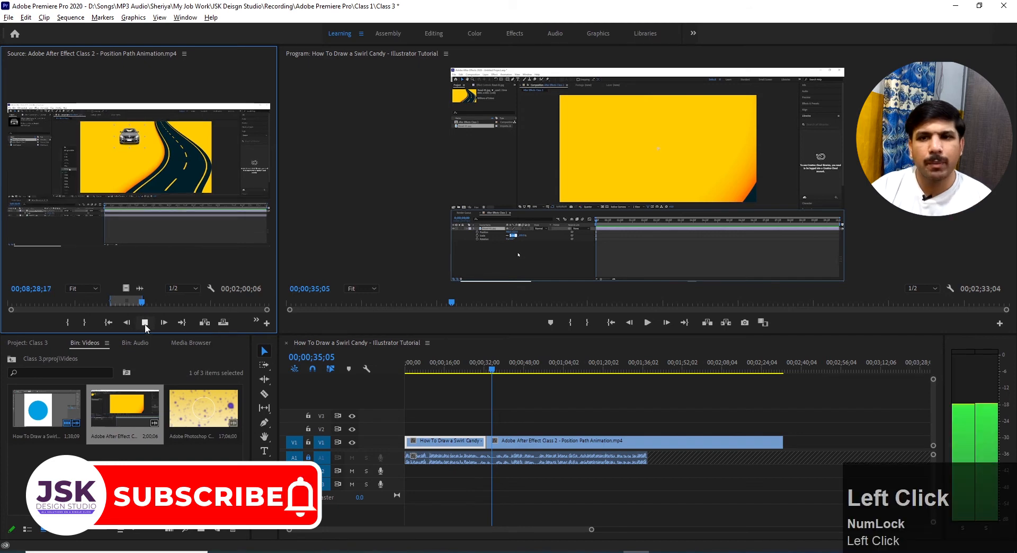
click(145, 323)
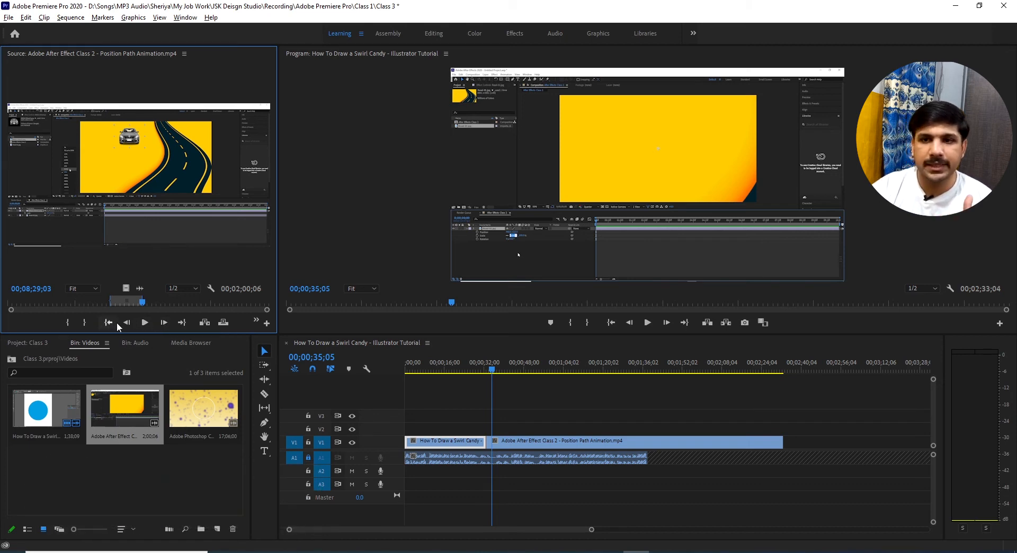
click(167, 324)
click(166, 324)
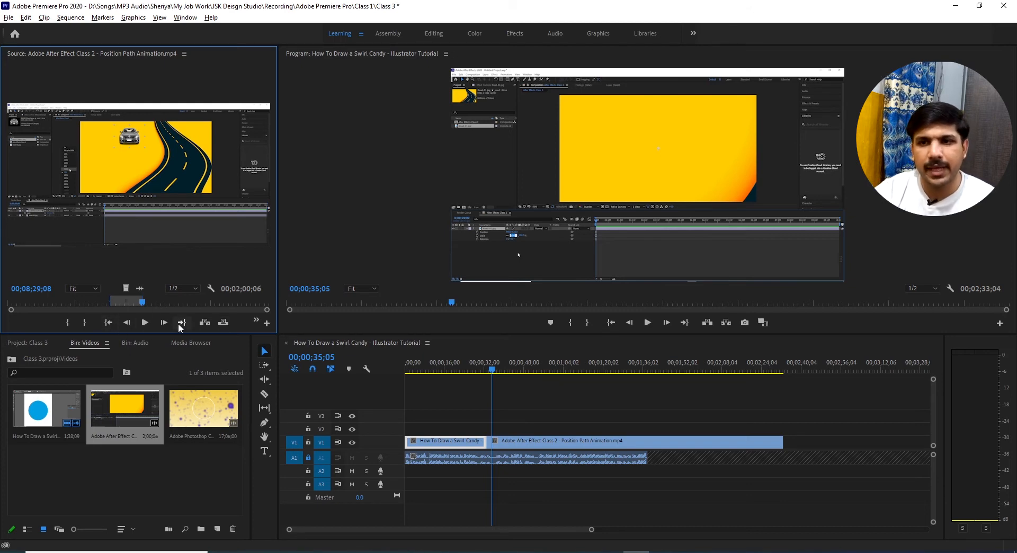
Undo the After Effect overwrite on V1 and move the sequence playhead to 00;00;45;10
click(313, 369)
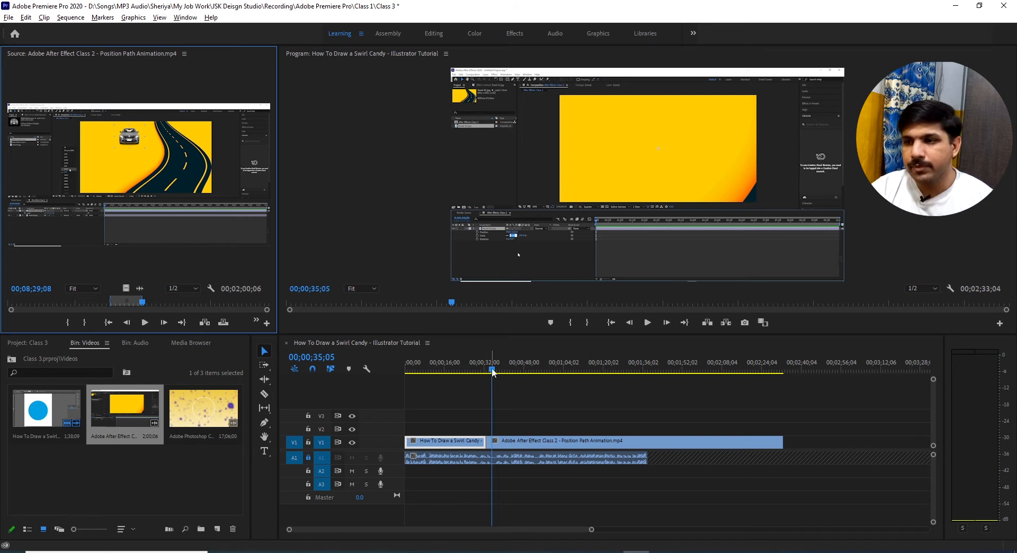
key(ctrl+z)
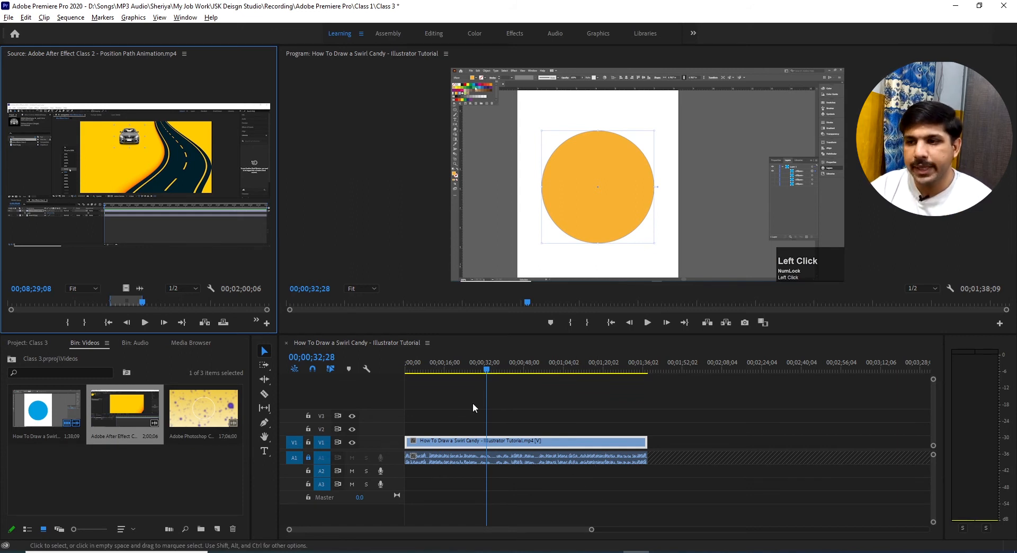
click(464, 371)
drag(464, 371, 517, 375)
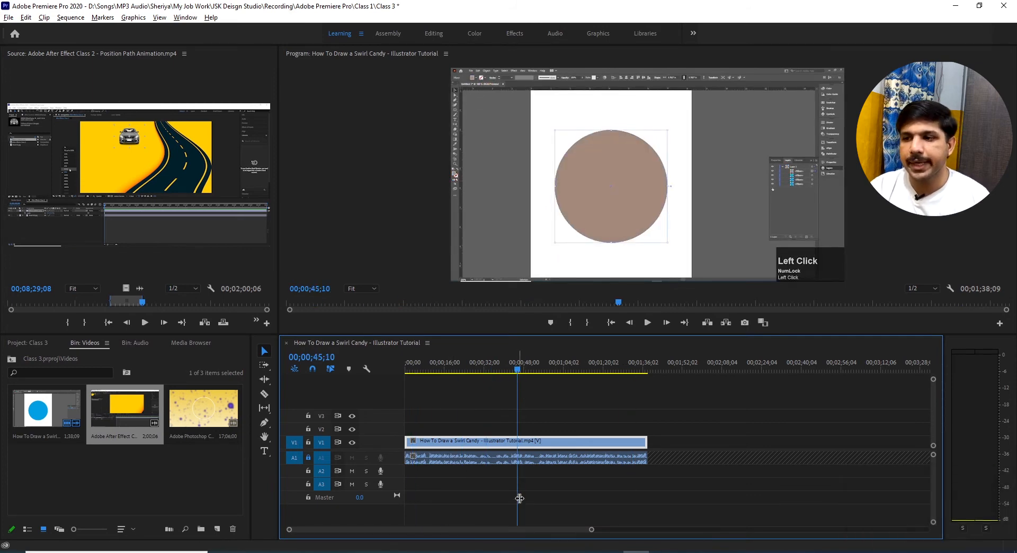
Examine the Swirl Candy clip along the timeline at close and wide zoom levels, including the empty area beyond its end
drag(521, 529, 471, 527)
drag(401, 528, 675, 529)
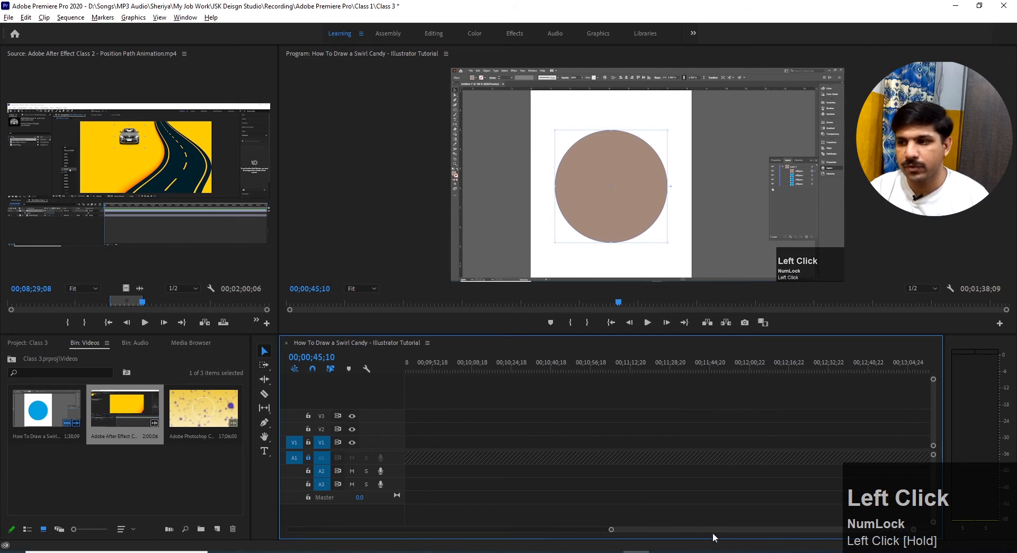
drag(711, 529, 371, 529)
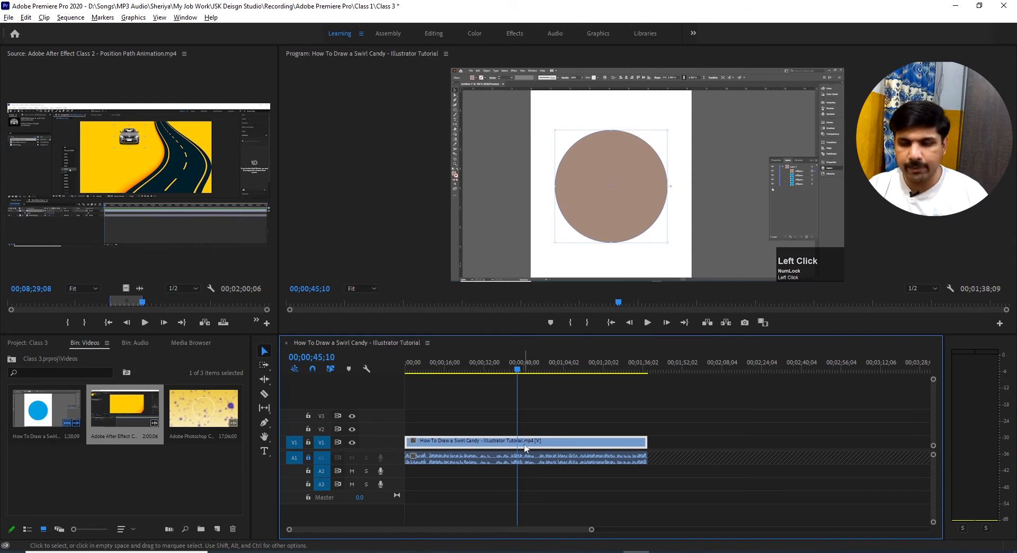
alt+scroll(538, 442, up, 1)
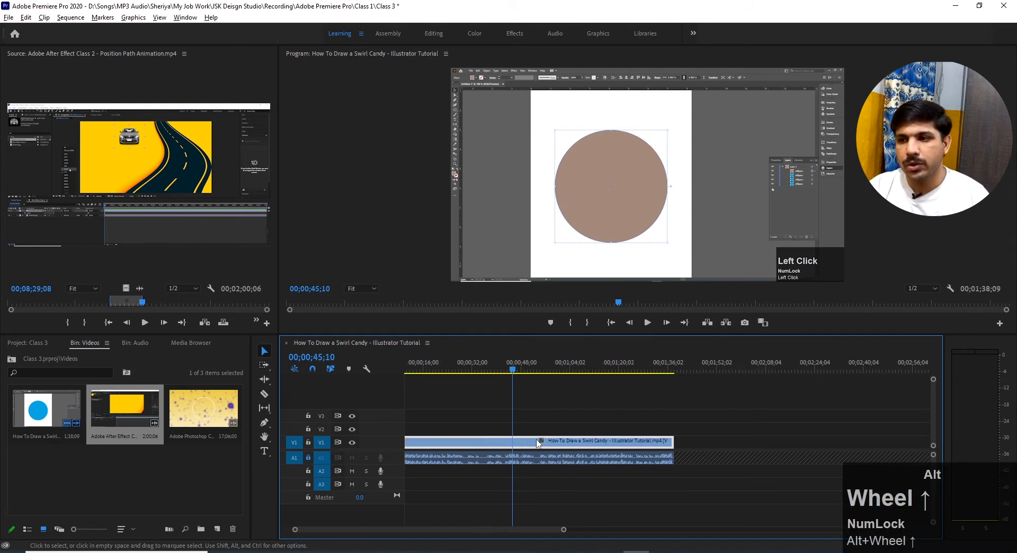
alt+scroll(538, 443, up, 5)
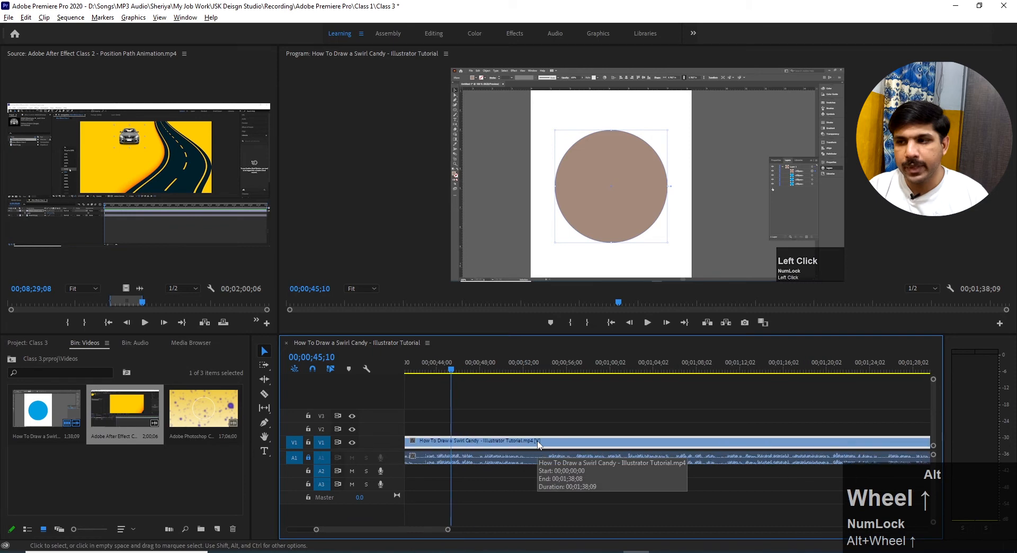
alt+scroll(539, 449, up, 3)
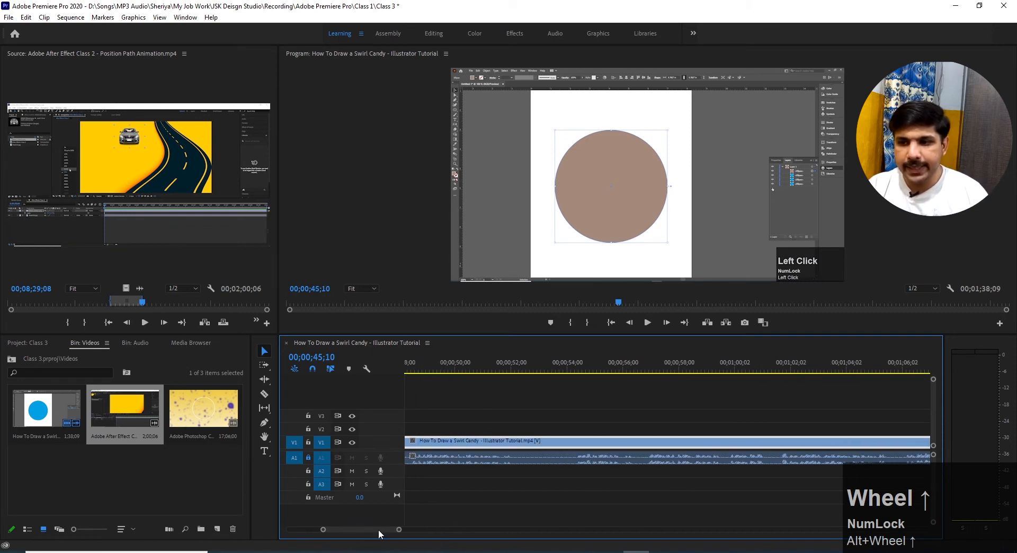
drag(358, 531, 704, 530)
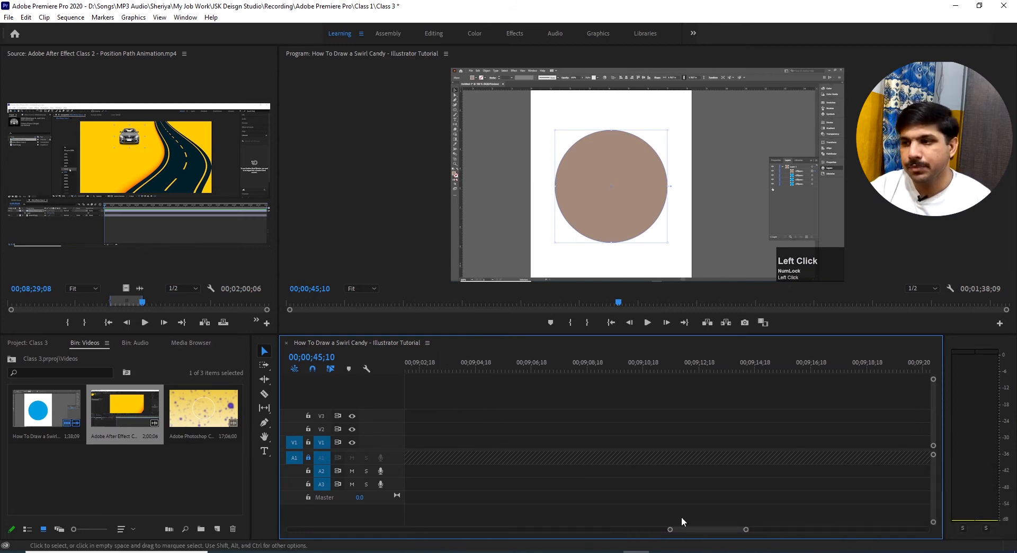
drag(707, 529, 297, 528)
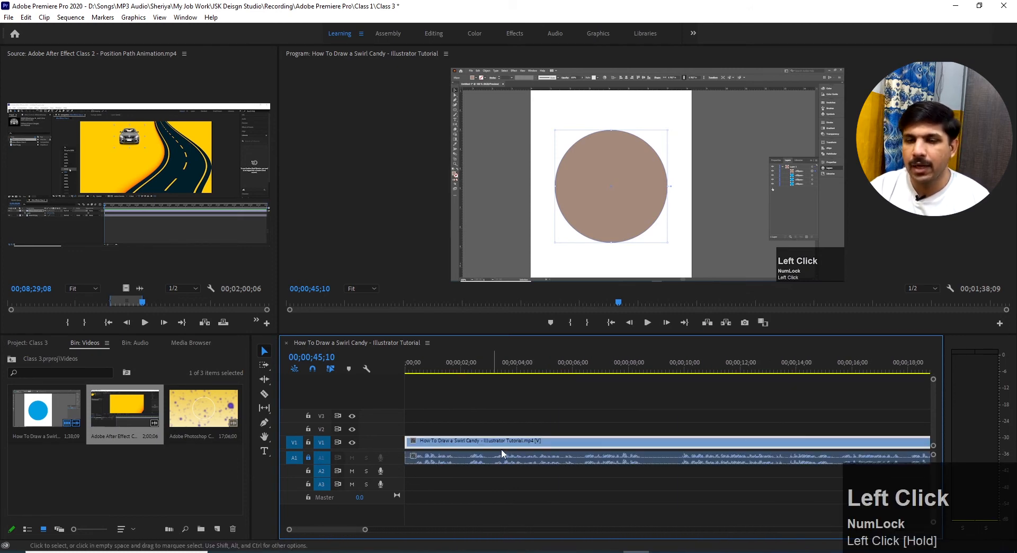
alt+scroll(517, 412, down, 5)
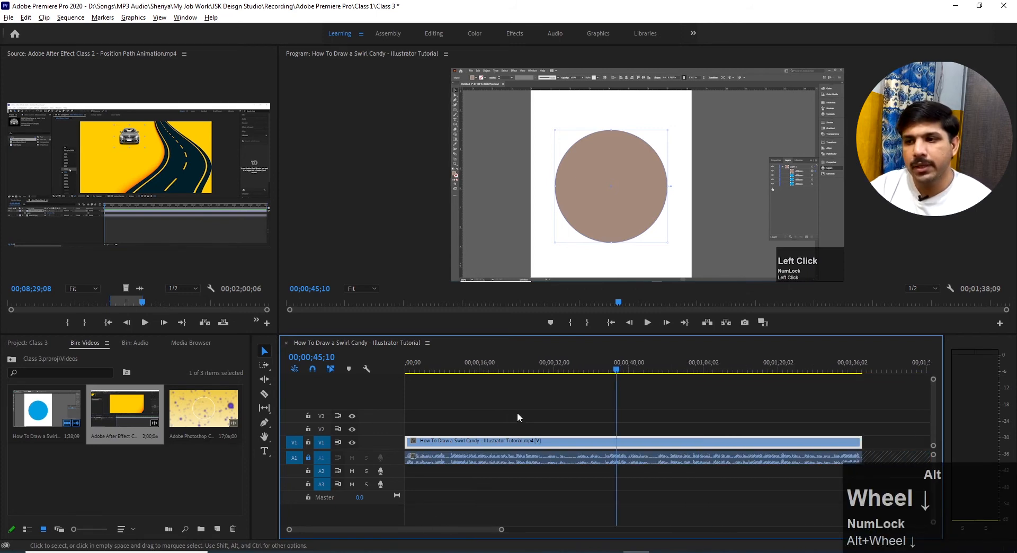
alt+scroll(517, 412, down, 5)
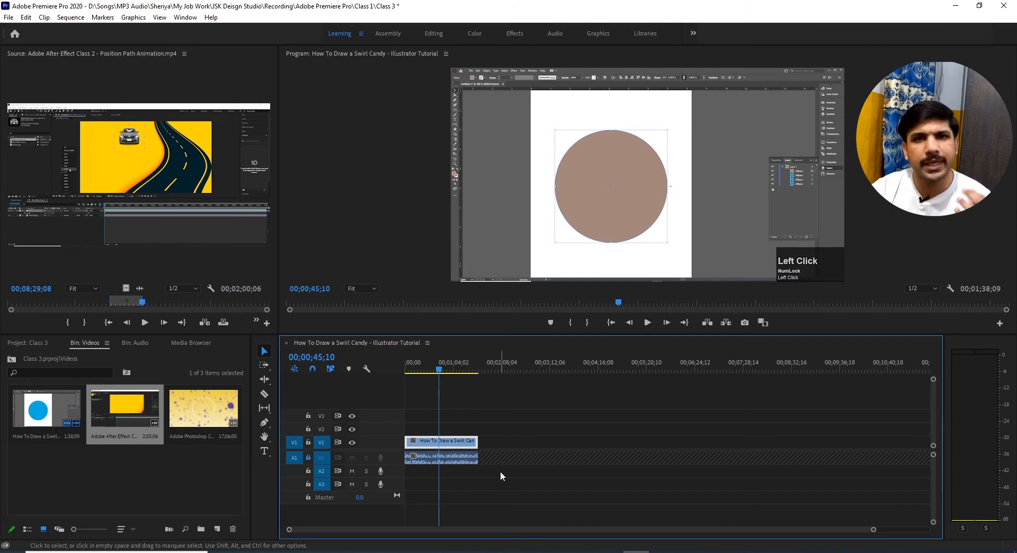
Return the playhead to 00;00;00;00 and place the Adobe Photoshop Class 2 - Lasso Tool clip on V2 and A2 from the sequence start
click(435, 370)
drag(435, 374, 426, 372)
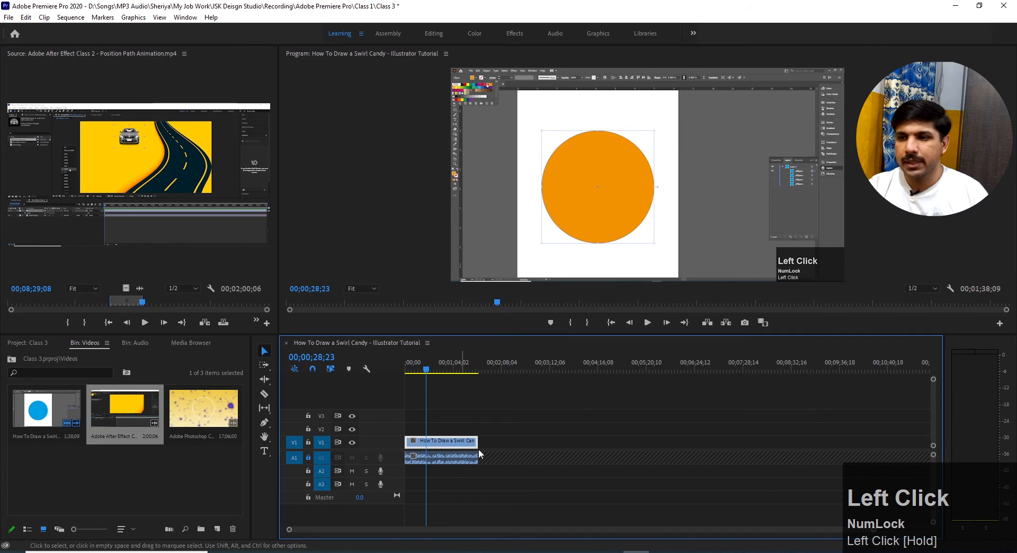
click(405, 371)
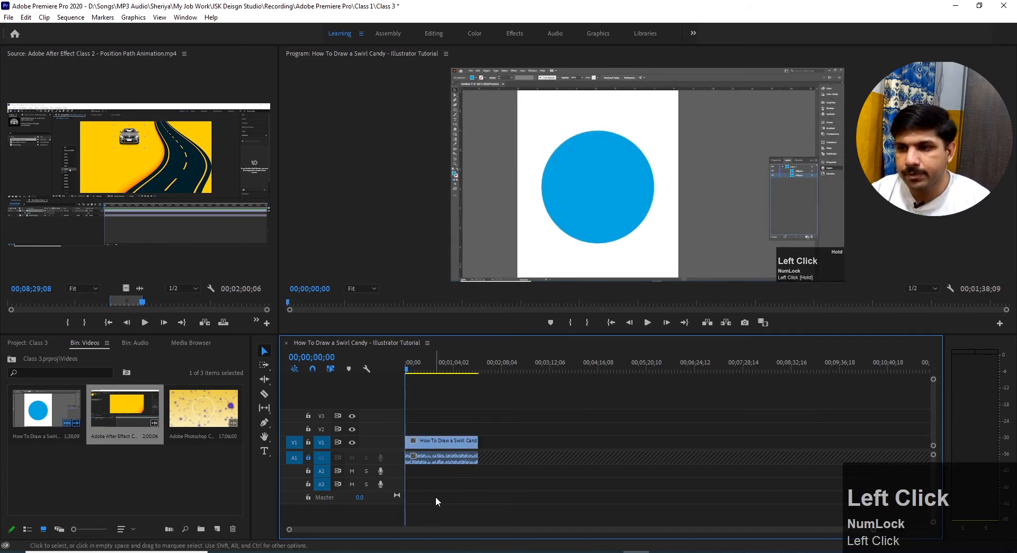
click(434, 452)
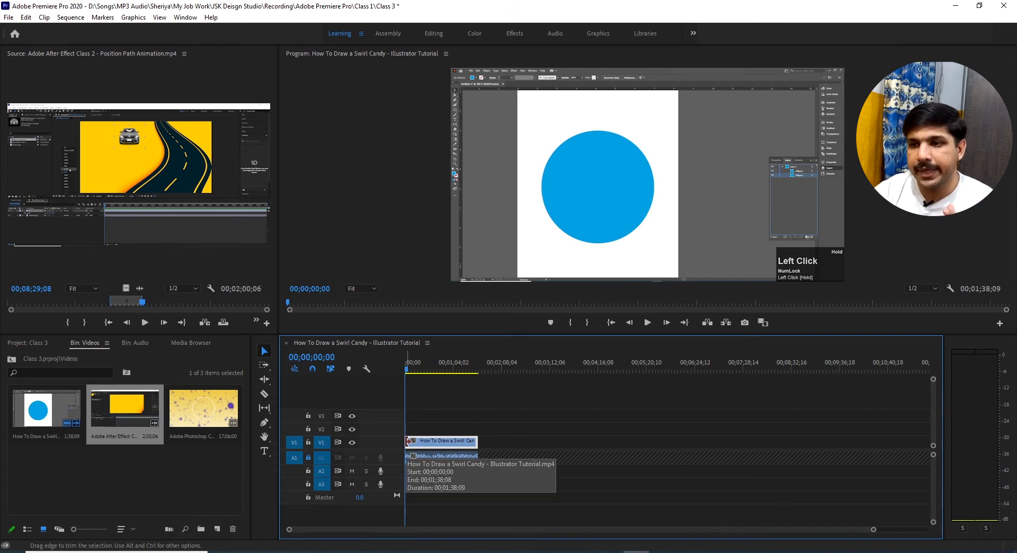
click(214, 424)
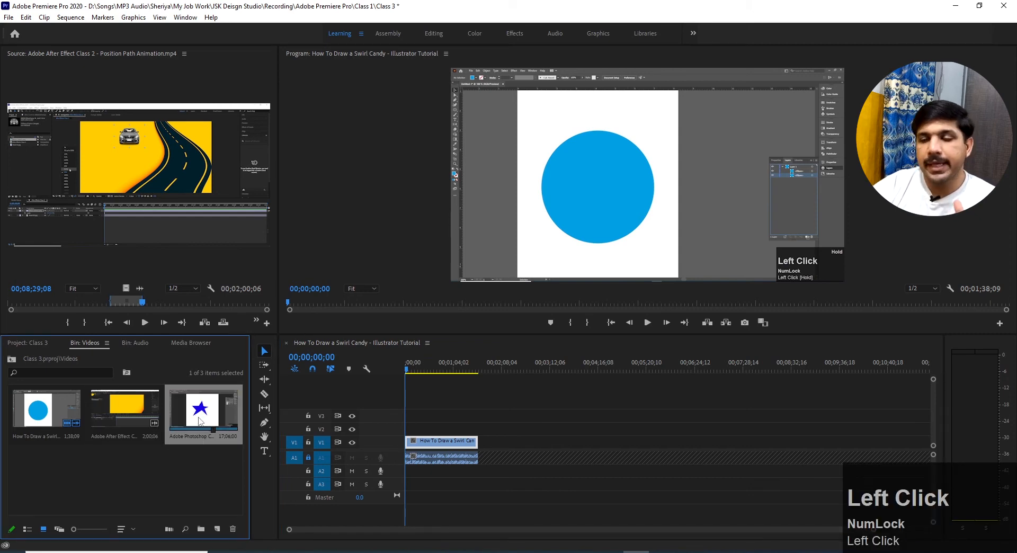
drag(204, 424, 406, 428)
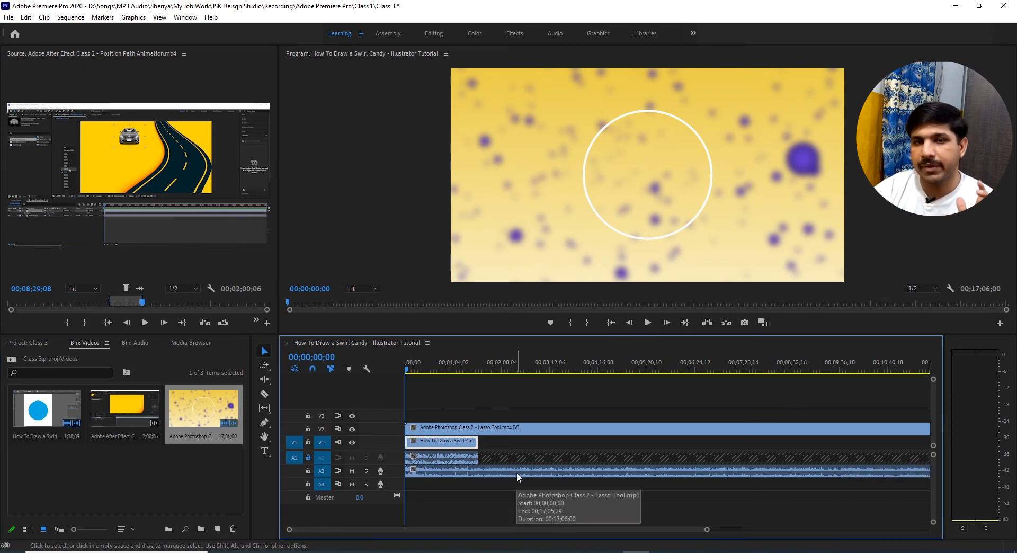
Examine the stacked Lasso Tool and Swirl Candy clips at the sequence start and the far end of the Lasso Tool clip
alt+click(423, 445)
alt+scroll(422, 447, up, 2)
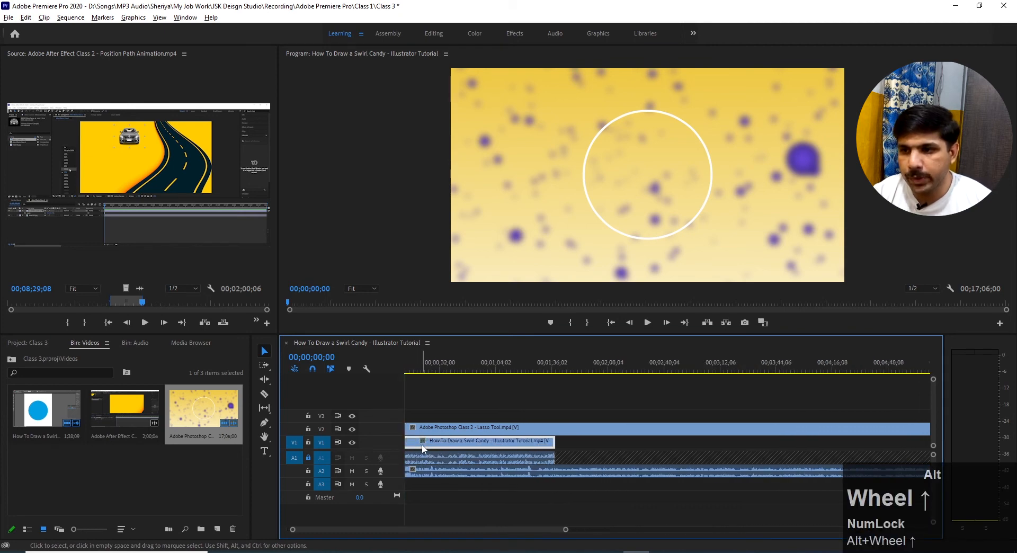
alt+scroll(423, 449, up, 3)
drag(420, 529, 488, 428)
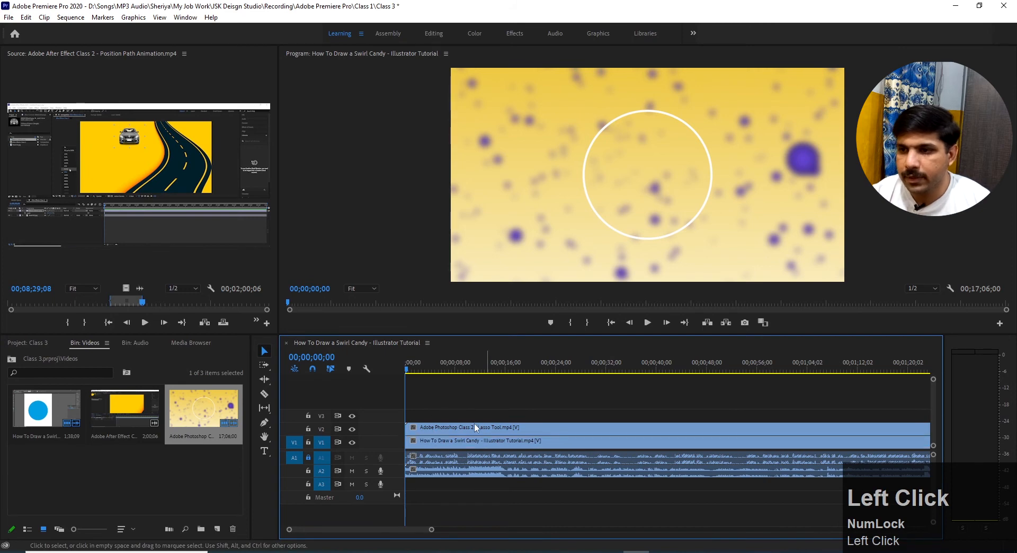
click(429, 437)
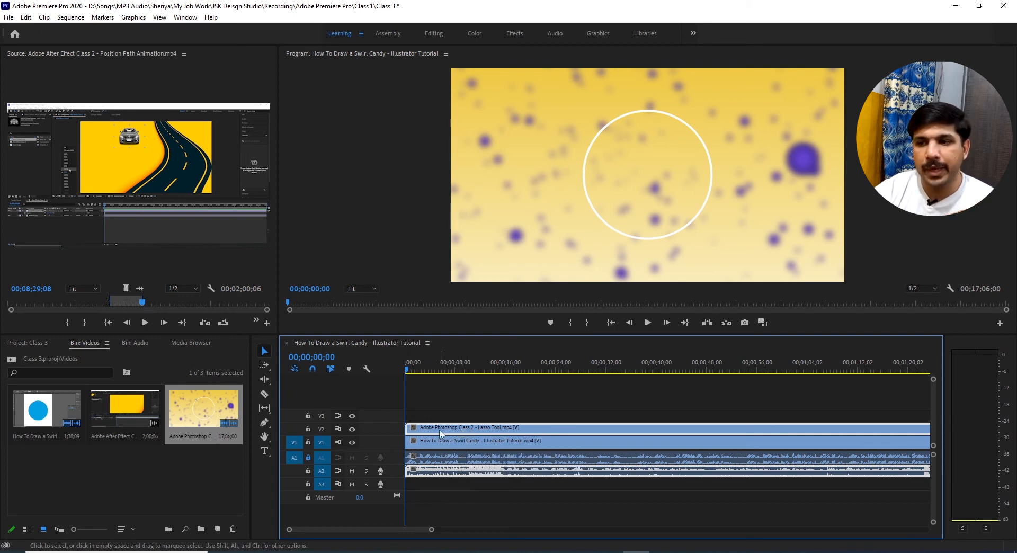
click(526, 402)
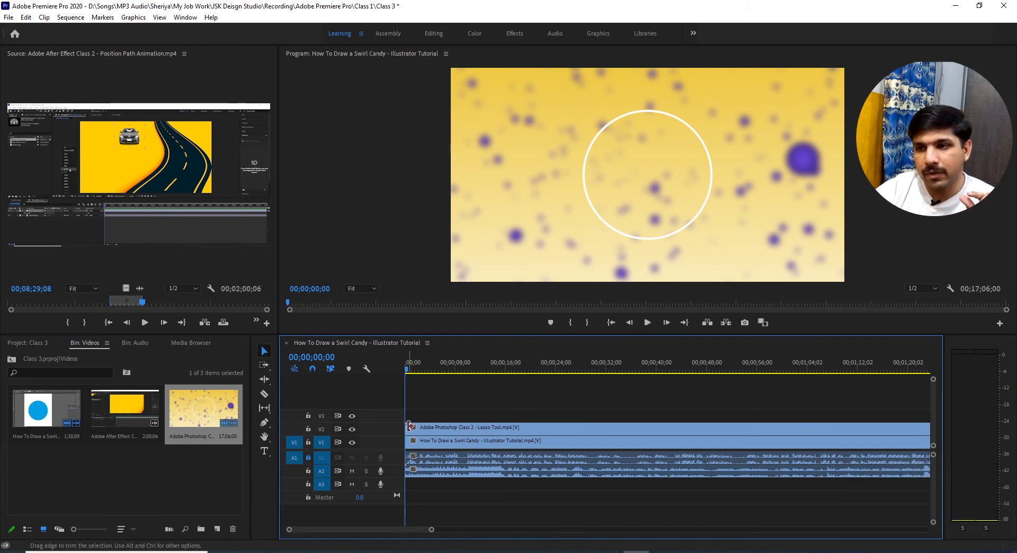
drag(380, 527, 691, 528)
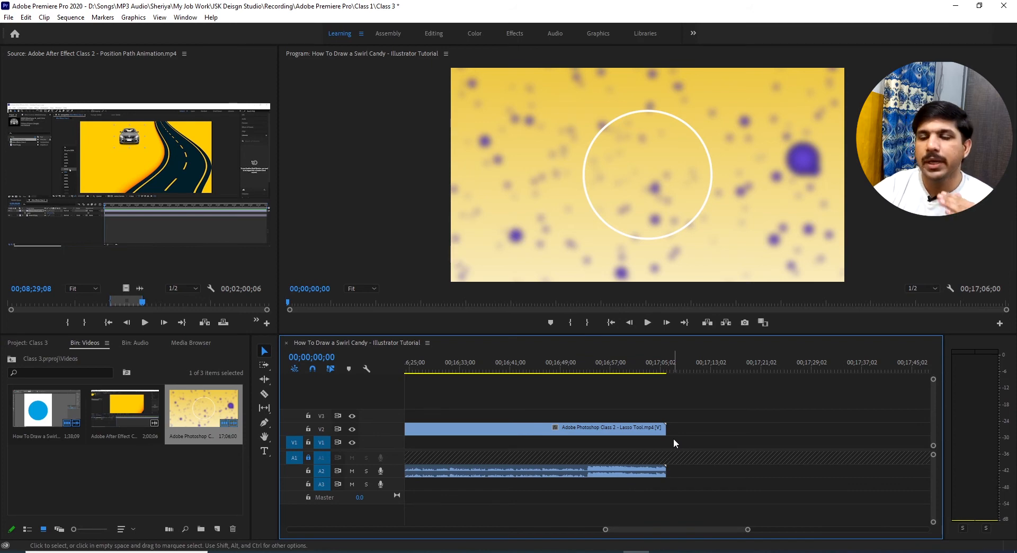
drag(627, 529, 286, 533)
drag(350, 529, 586, 532)
drag(697, 530, 643, 529)
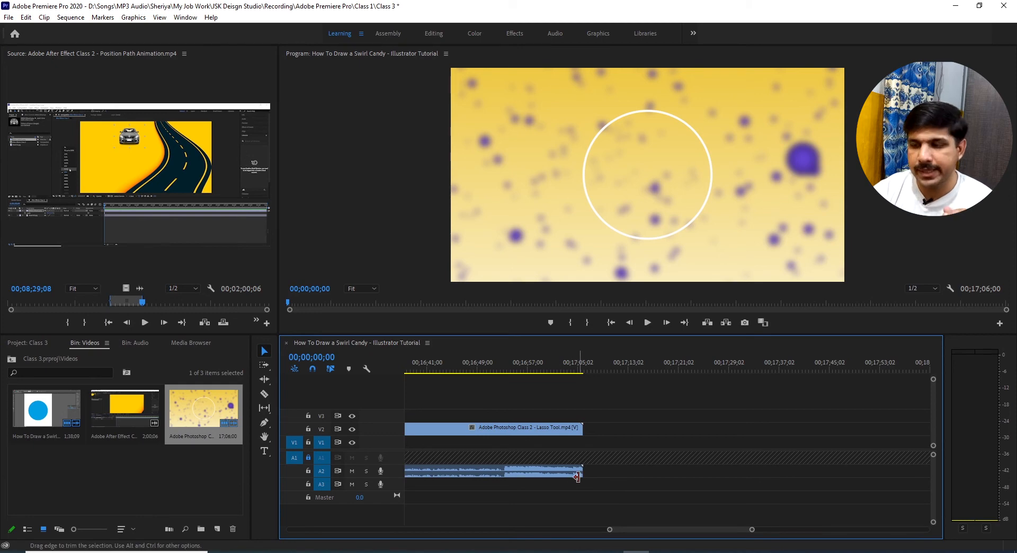
drag(618, 527, 280, 528)
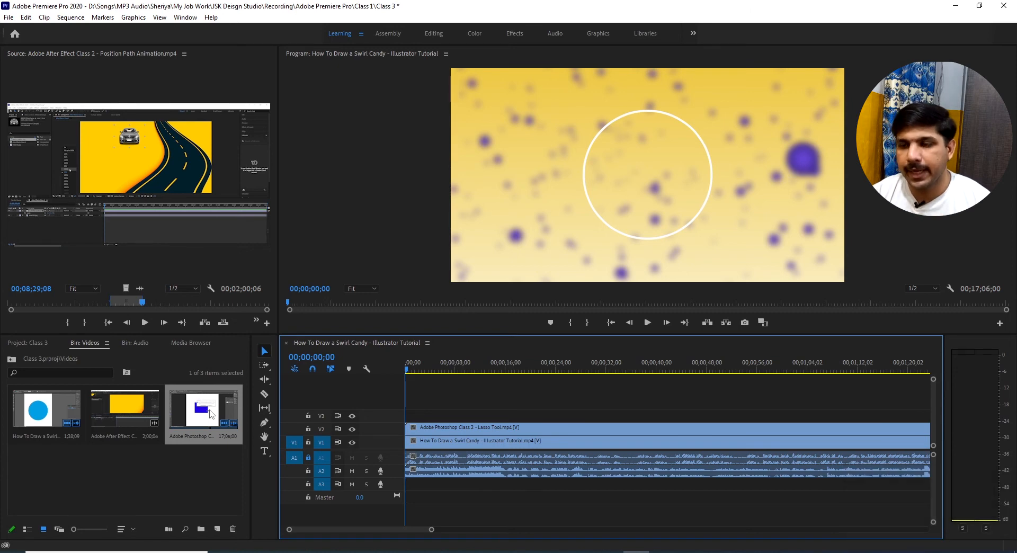
Compare the extents of the Lasso Tool clip on V2 and the Swirl Candy clip on V1 across the sequence
click(478, 504)
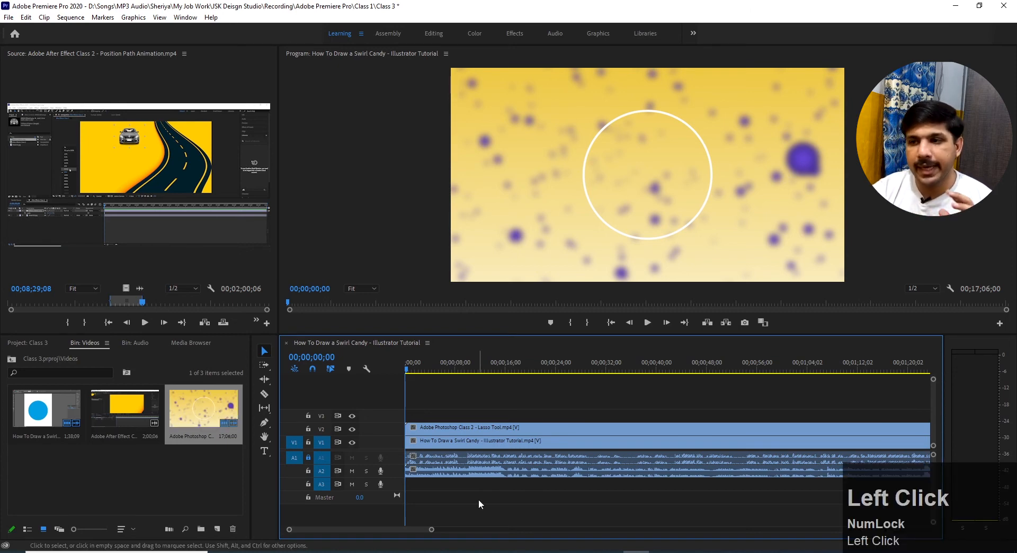
drag(405, 530, 373, 526)
click(419, 430)
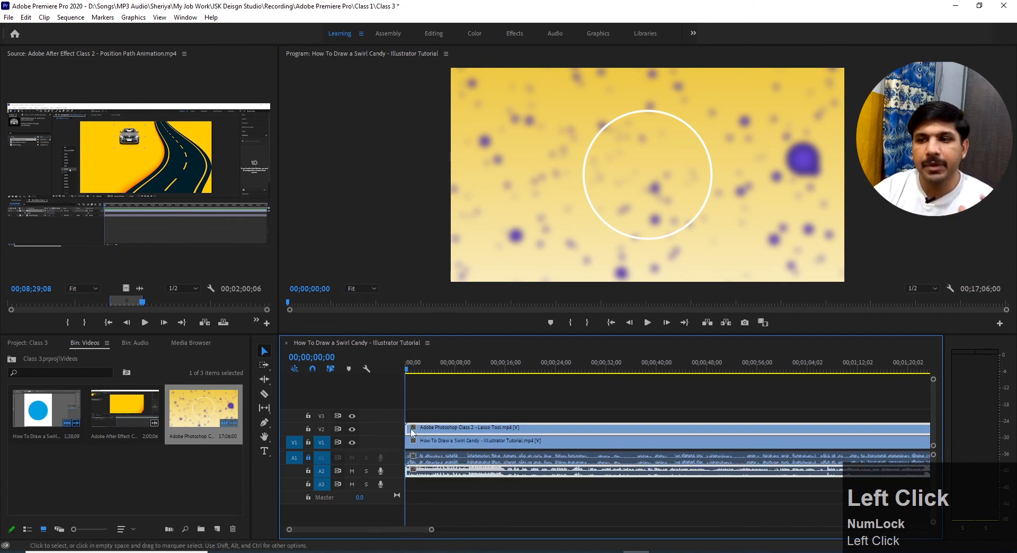
drag(370, 528, 676, 523)
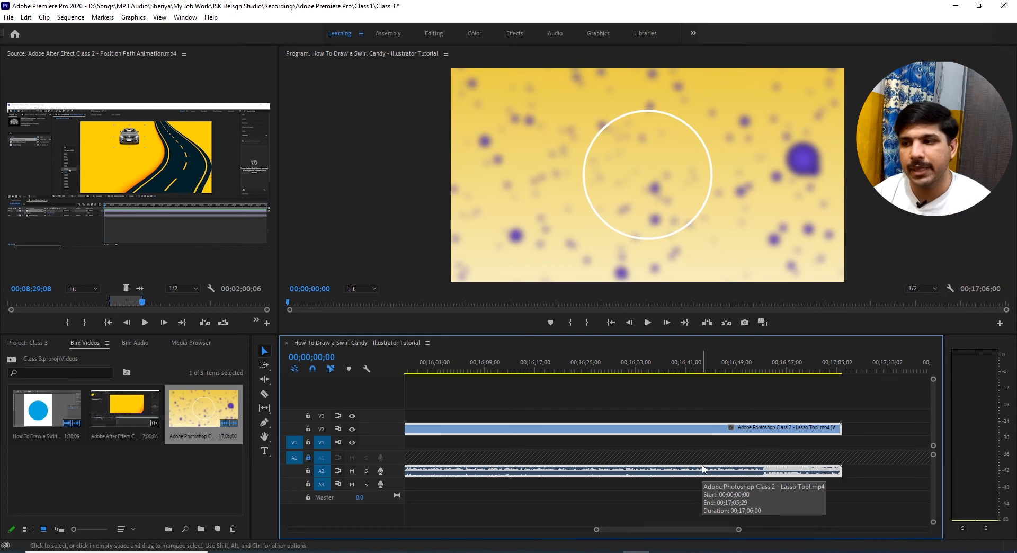
drag(649, 530, 316, 529)
click(441, 443)
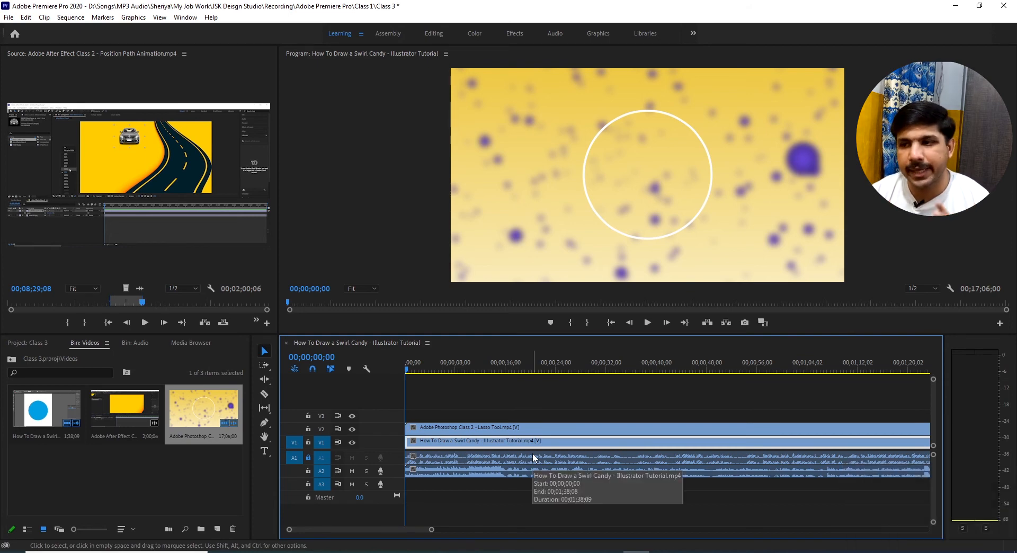
alt+scroll(531, 505, down, 1)
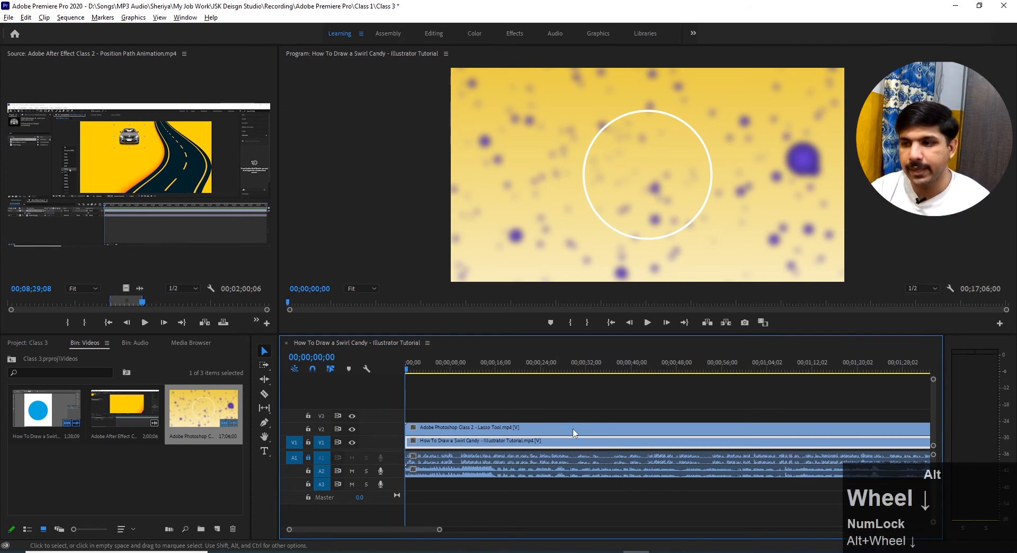
click(432, 477)
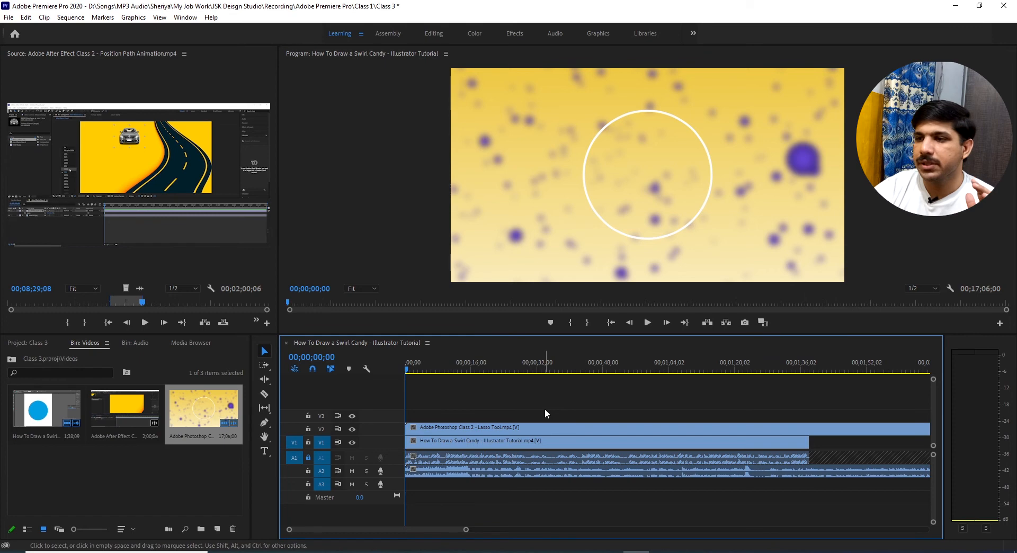
Turn off Snap and place the After Effect Class 2 source range on V1 and A2, a short gap after the Swirl Candy clip
click(314, 370)
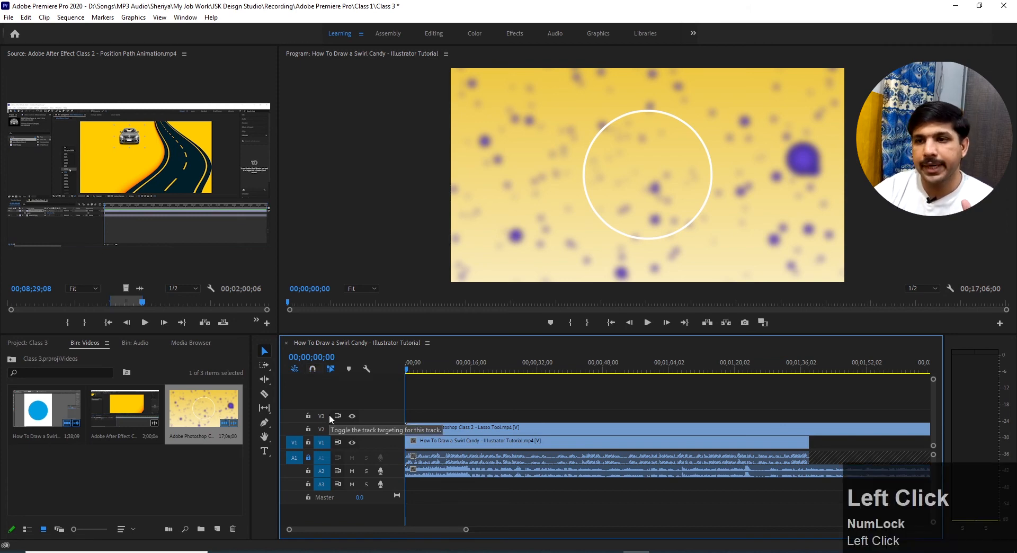
click(313, 369)
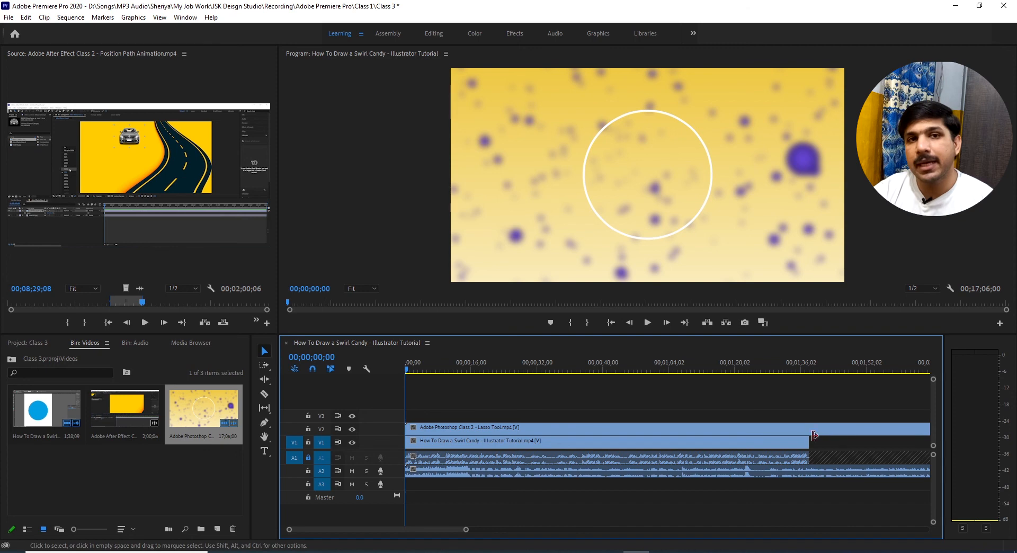
click(705, 444)
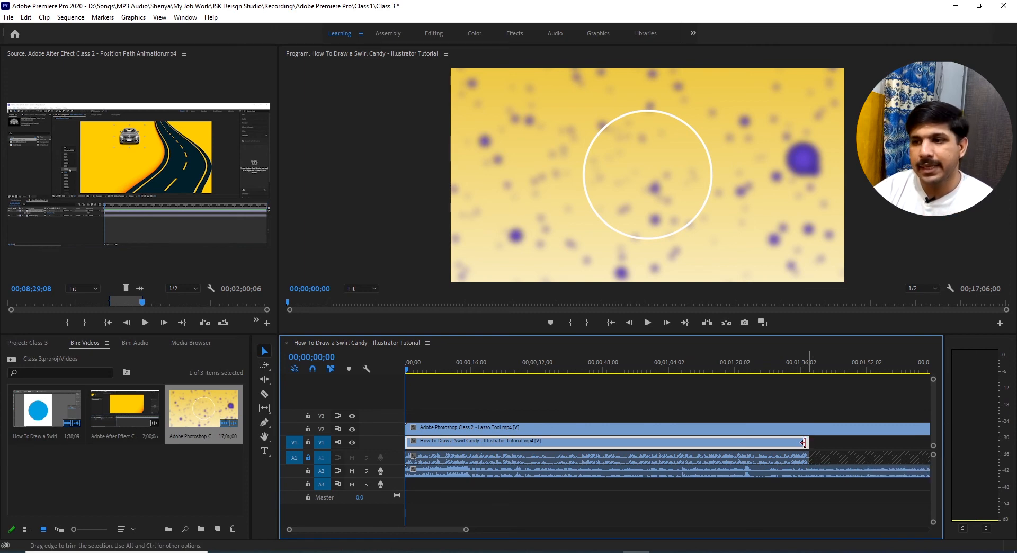
click(313, 369)
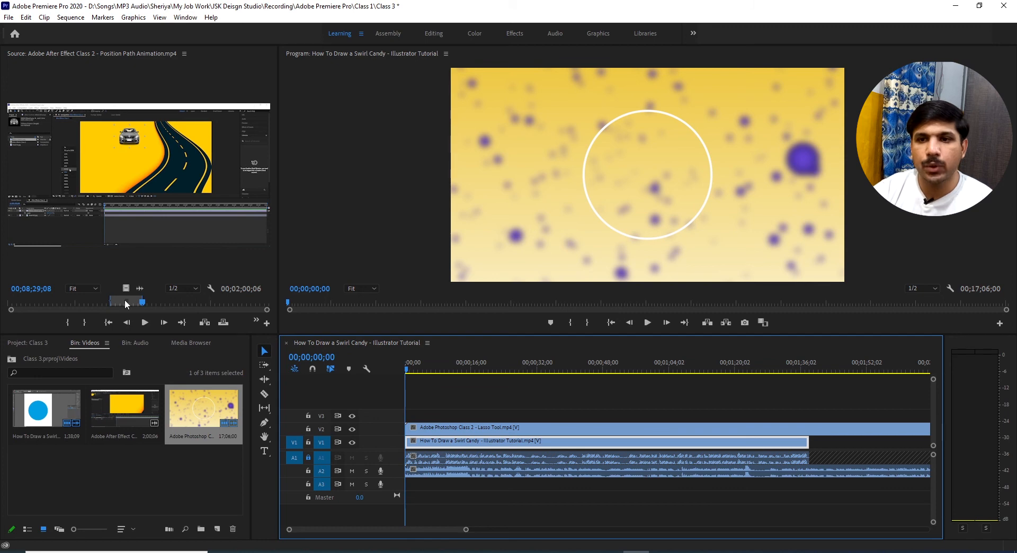
drag(125, 299, 842, 448)
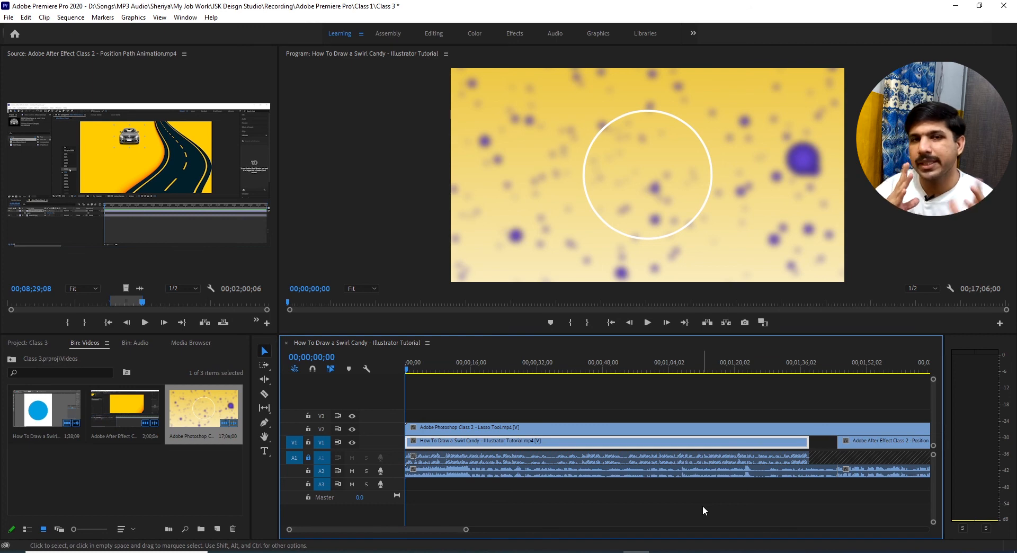
With Snap off, move the After Effect clip back and forth over the Swirl Candy clip's end, overwriting it, and leave it starting at 00;01;44;08
mouse_move(847, 440)
mouse_down()
mouse_move(807, 441)
mouse_move(849, 450)
mouse_up()
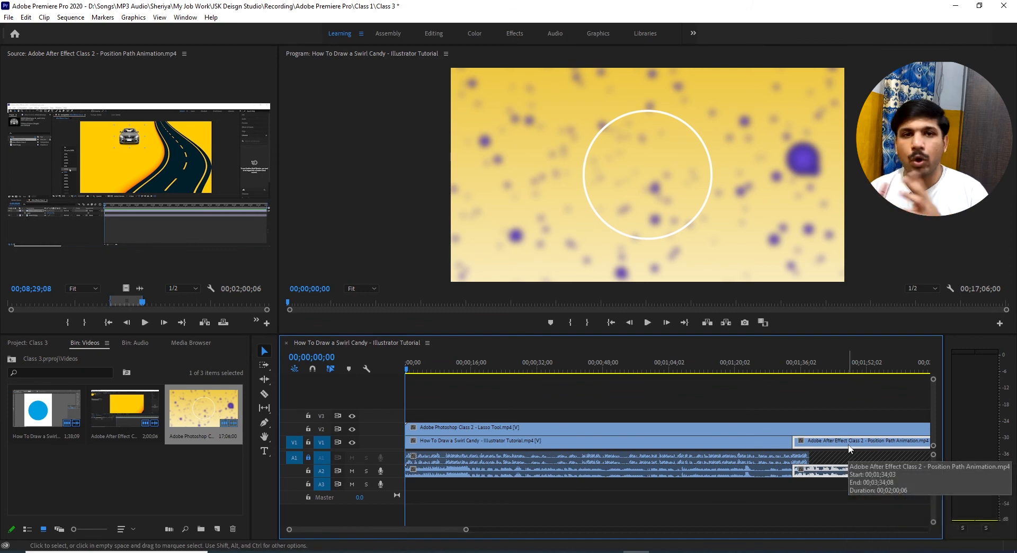
drag(848, 445, 862, 446)
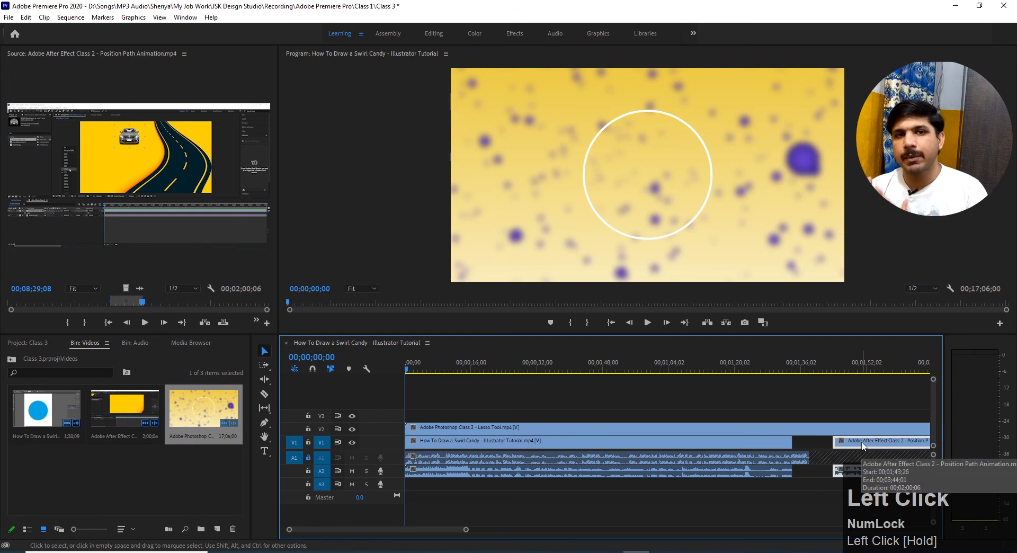
mouse_move(863, 446)
mouse_down()
mouse_move(723, 442)
mouse_move(865, 446)
mouse_up()
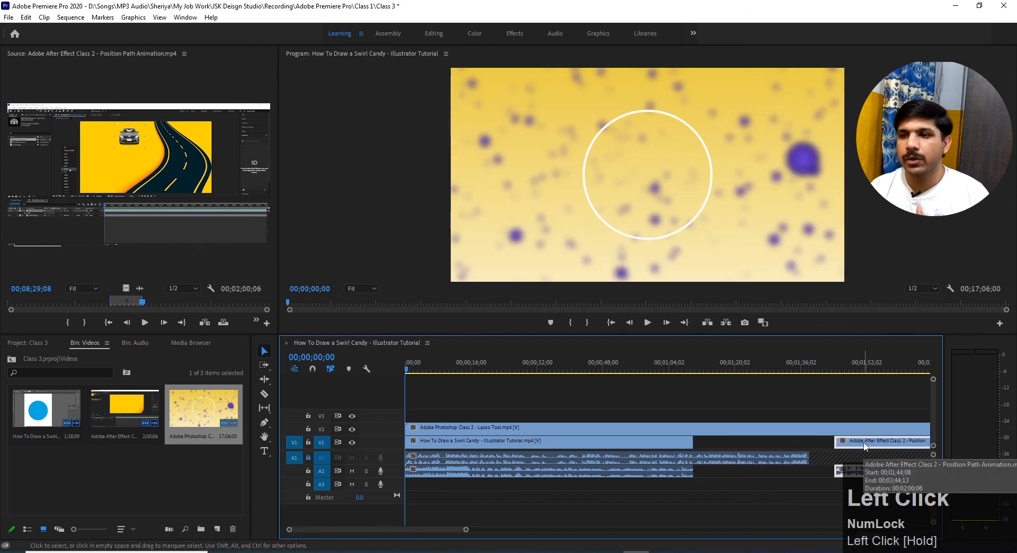
Turn on Snap, align the After Effect clip to the Swirl Candy clip's end at 00;01;10;03, and shift it earlier to about 00;00;54
click(313, 369)
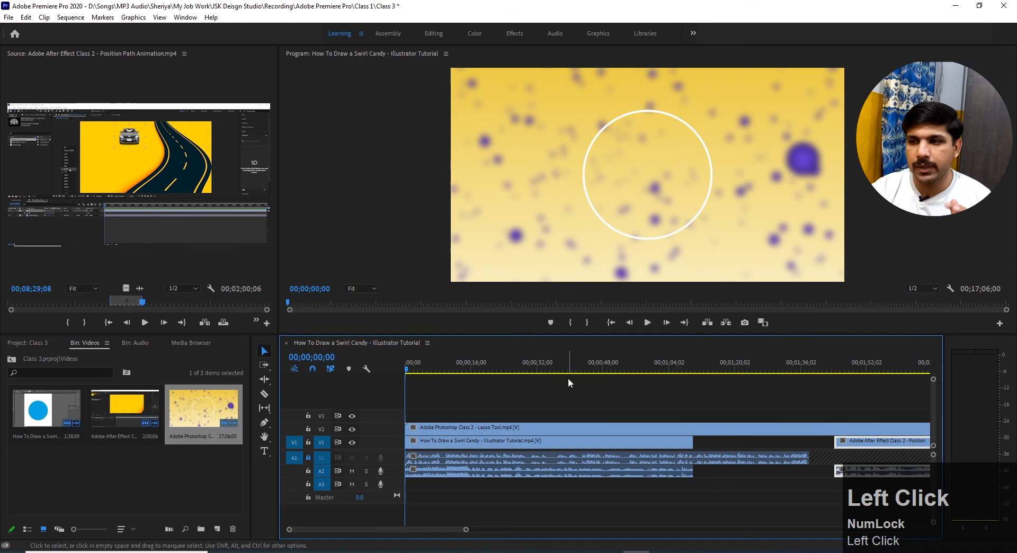
drag(855, 443, 726, 444)
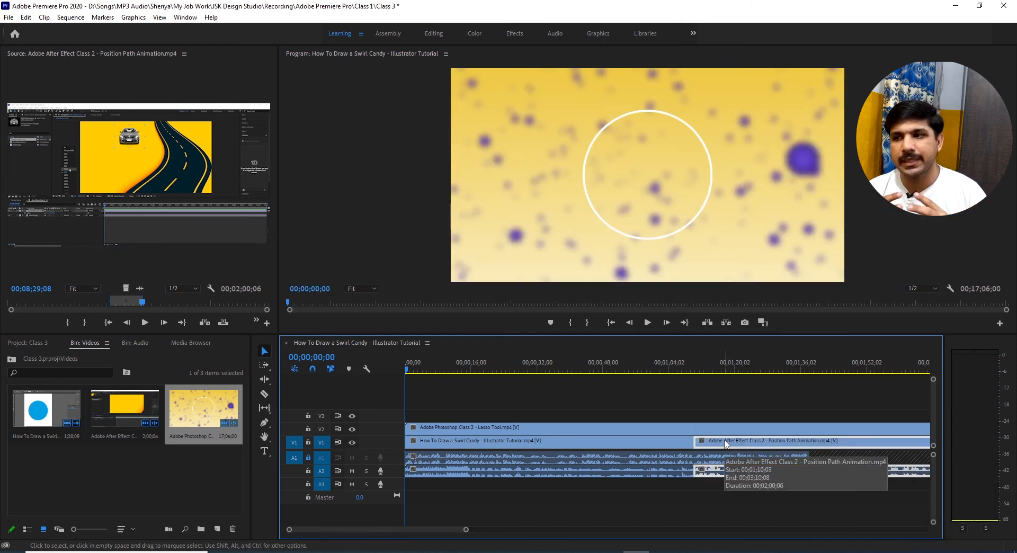
drag(725, 444, 660, 444)
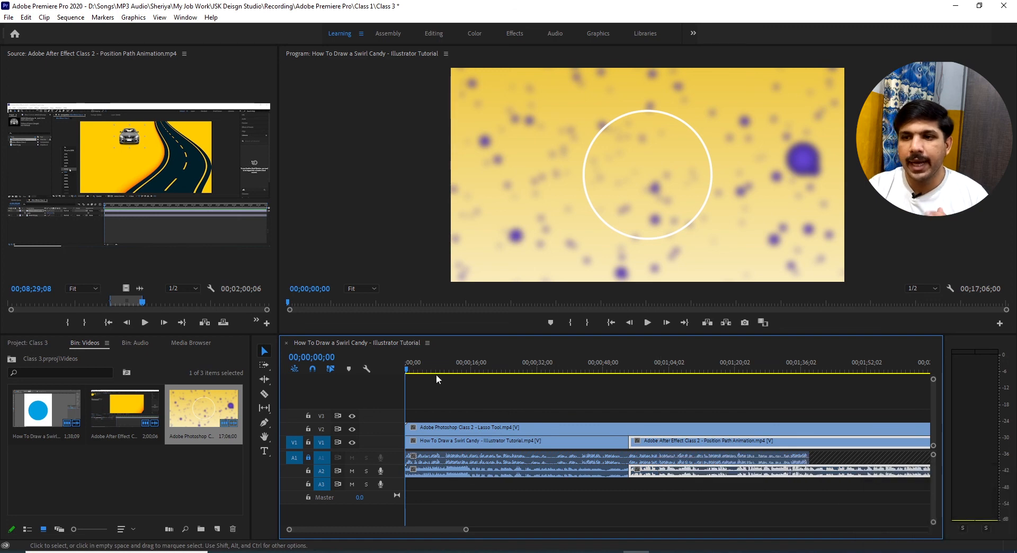
Turn off Snap, move the After Effect clip away on V1, and bring it back by eye beside the Swirl Candy clip's end
click(313, 369)
drag(646, 443, 725, 443)
drag(726, 443, 648, 440)
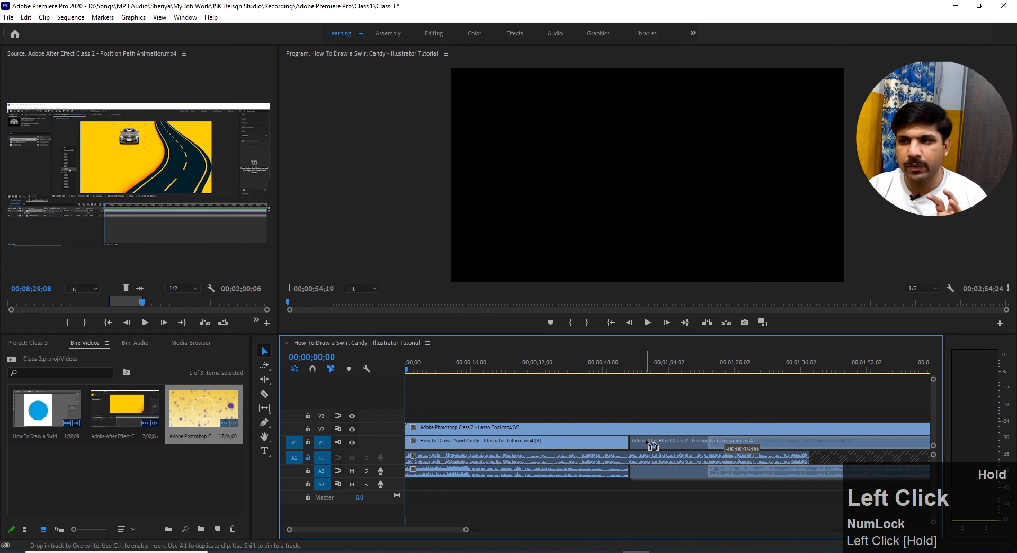
drag(645, 440, 645, 439)
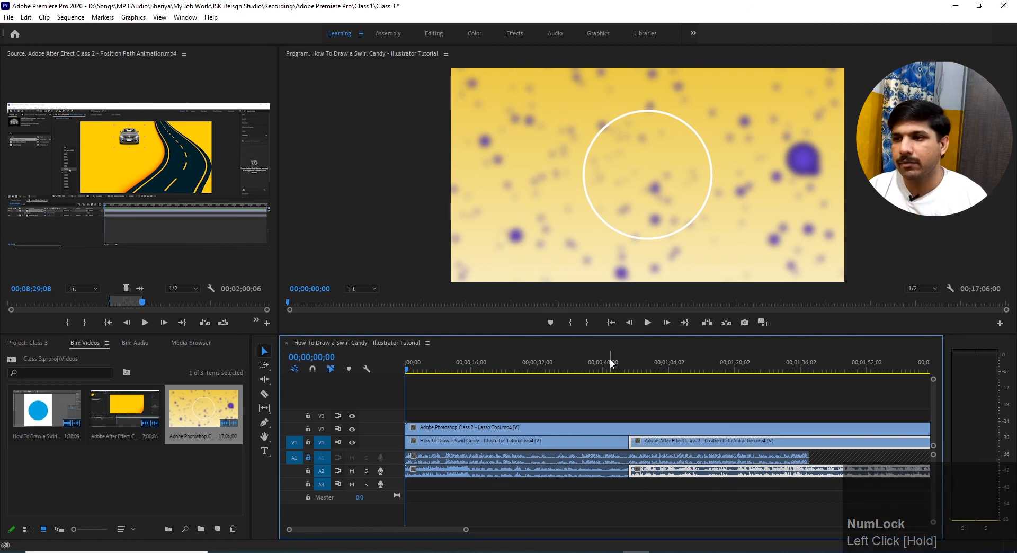
Play the sequence across the join between the Swirl Candy and After Effect clips, starting at 00;00;53;13
drag(606, 366, 624, 370)
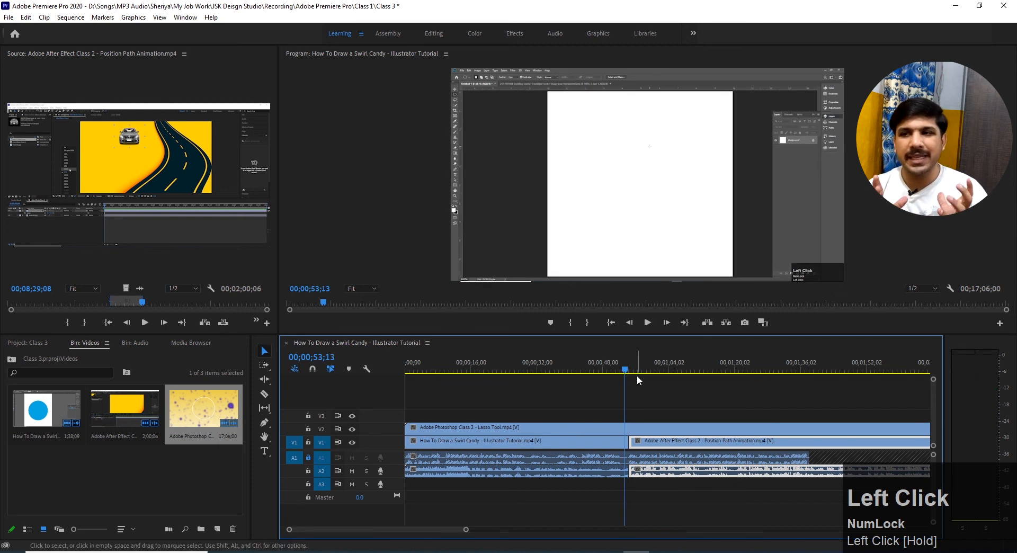
key(space)
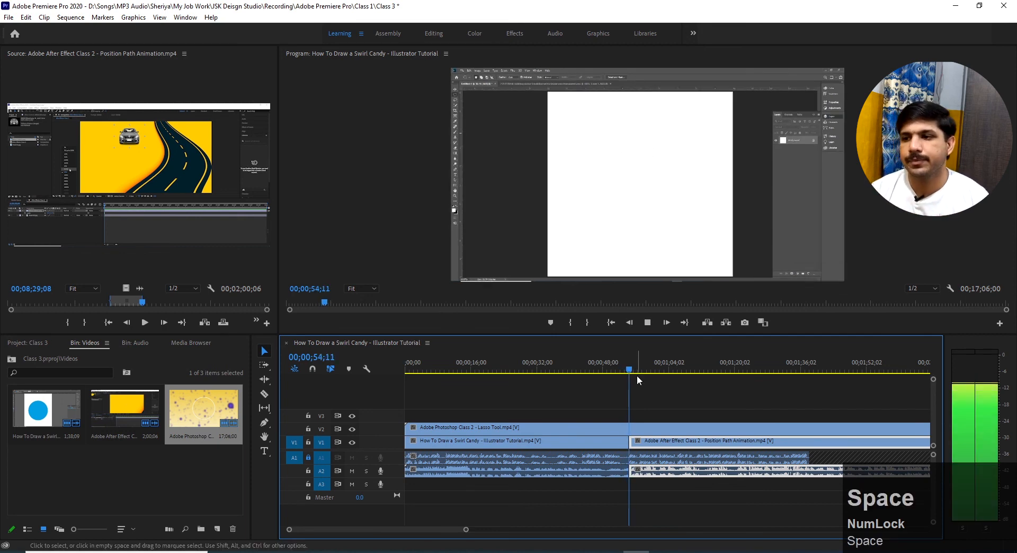
key(space)
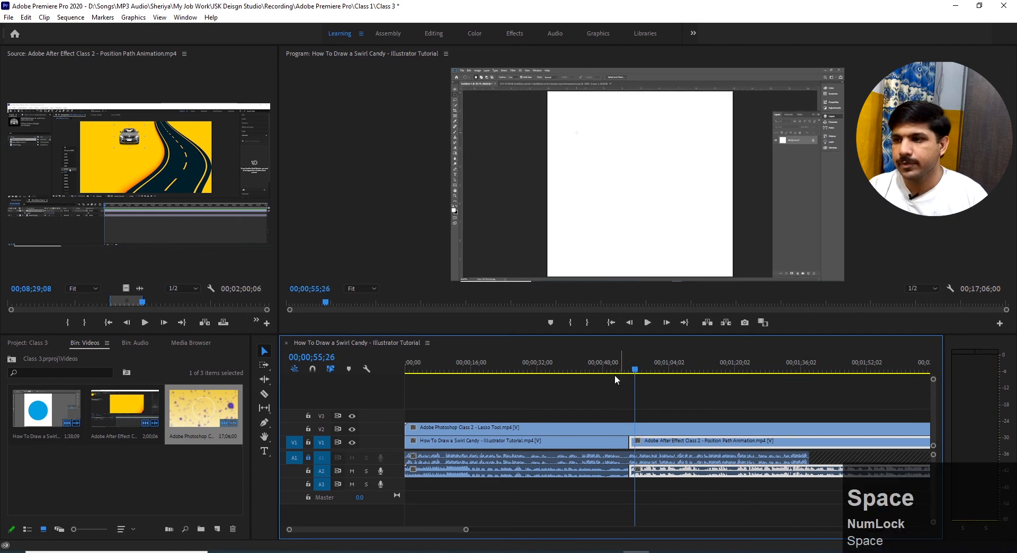
Hide the output of track V2 and play the join between the two V1 clips
click(551, 428)
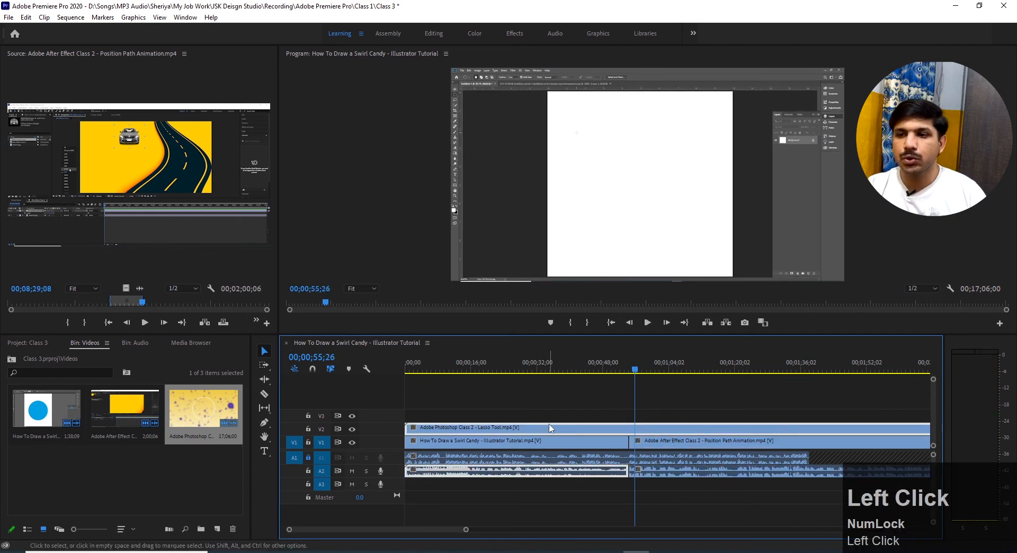
click(352, 429)
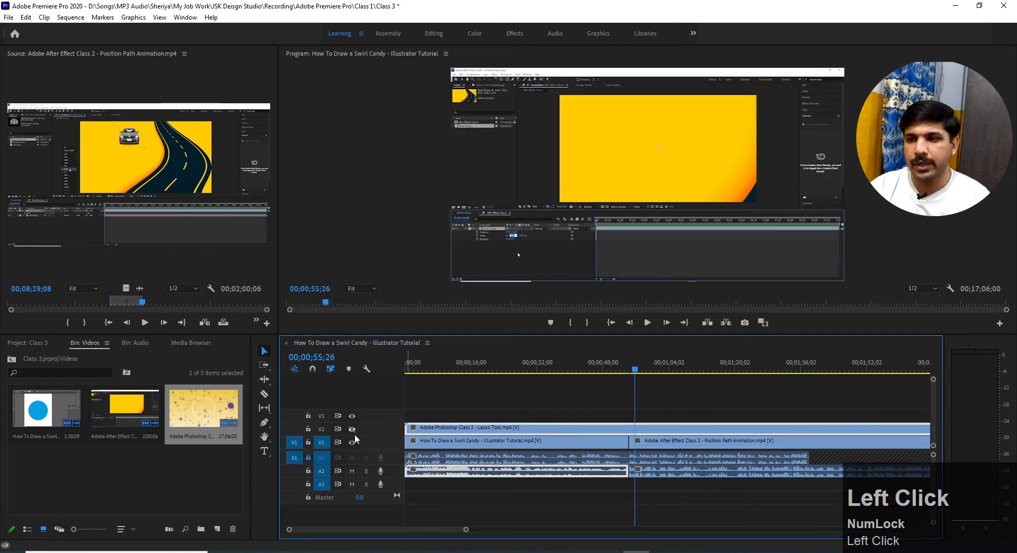
drag(635, 373, 624, 372)
key(space)
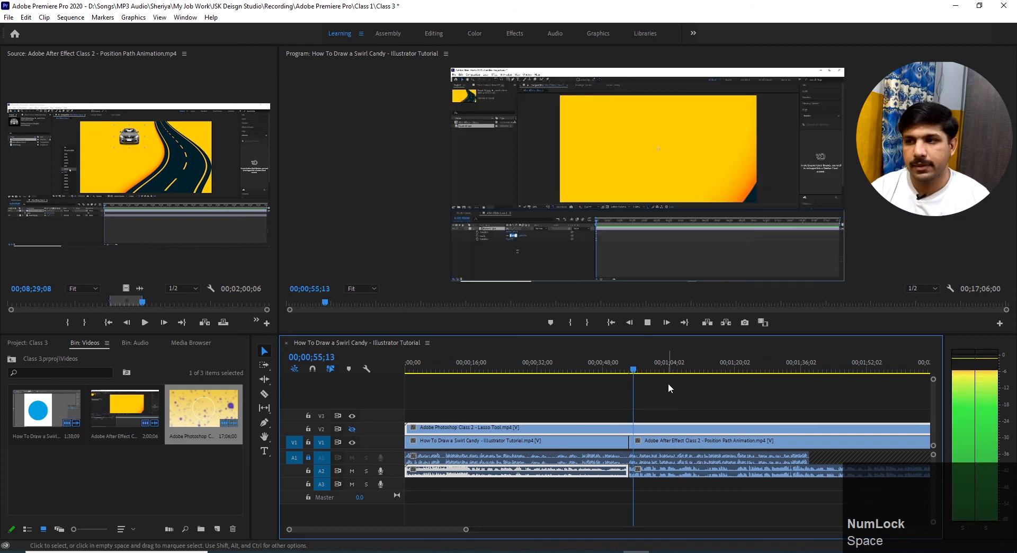
key(space)
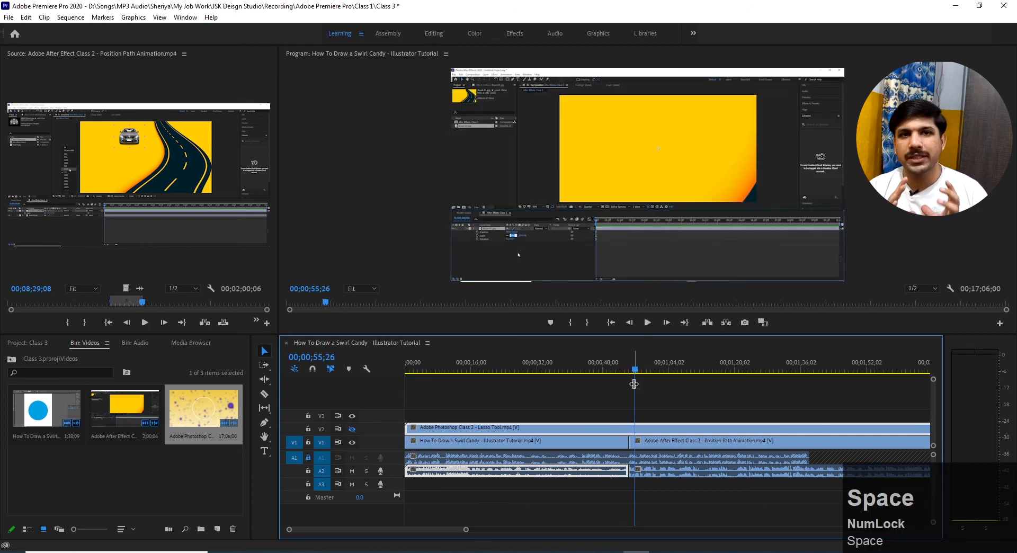
Move the After Effect clip slightly later to leave a gap of about 2 seconds after Swirl Candy, and play across it
drag(653, 444, 666, 444)
drag(630, 370, 623, 366)
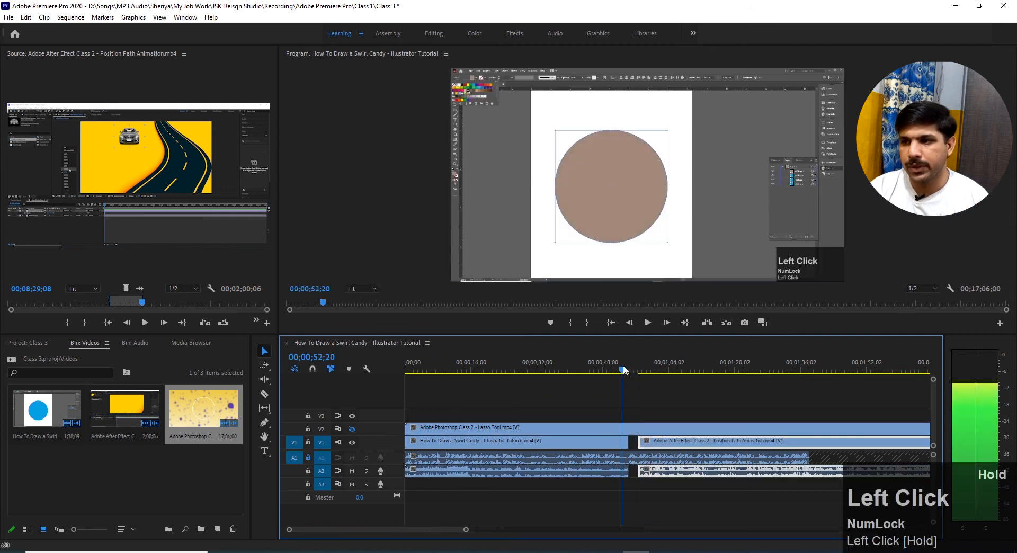
key(space)
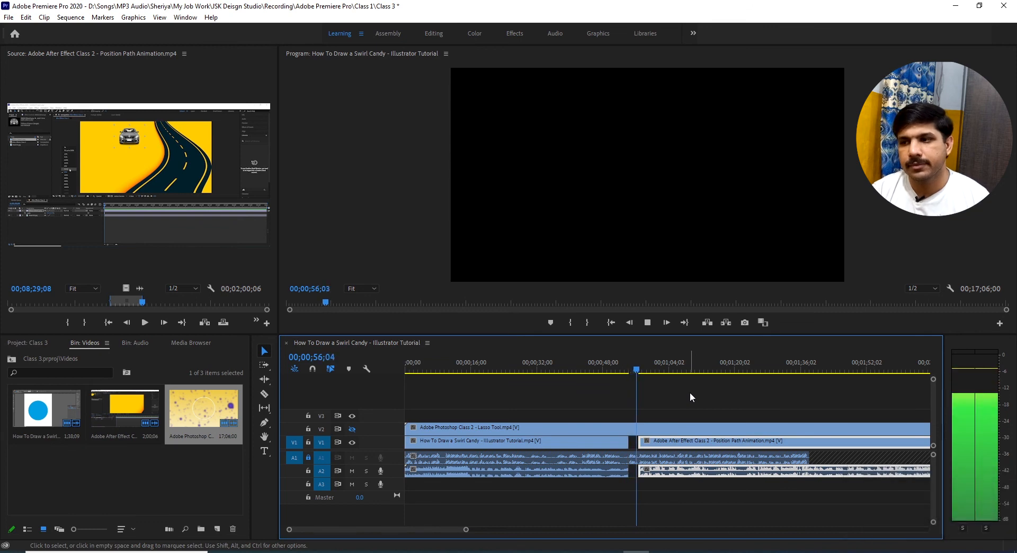
key(space)
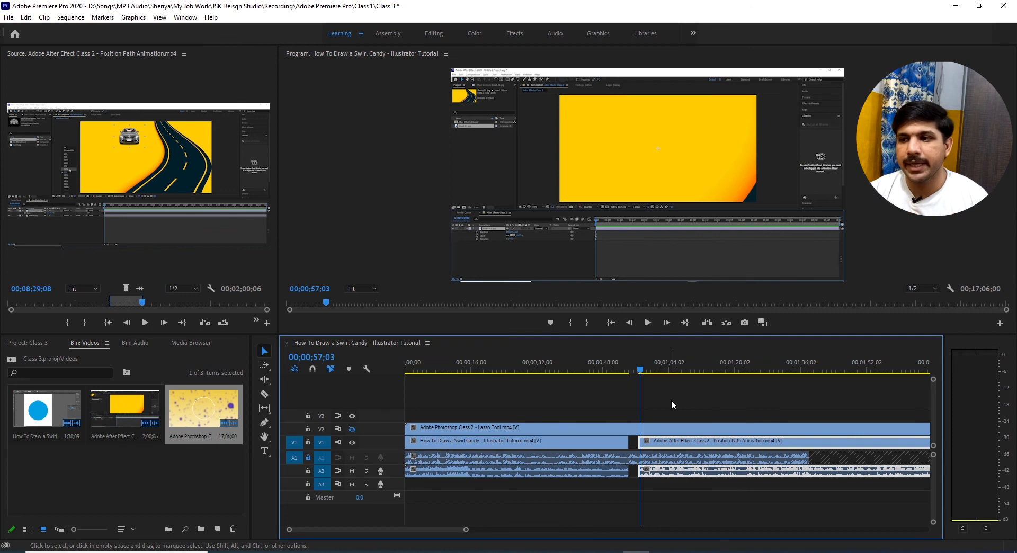
Turn on Snap, move the After Effect clip flush against the Swirl Candy clip's end on V1, and play across the join
click(660, 461)
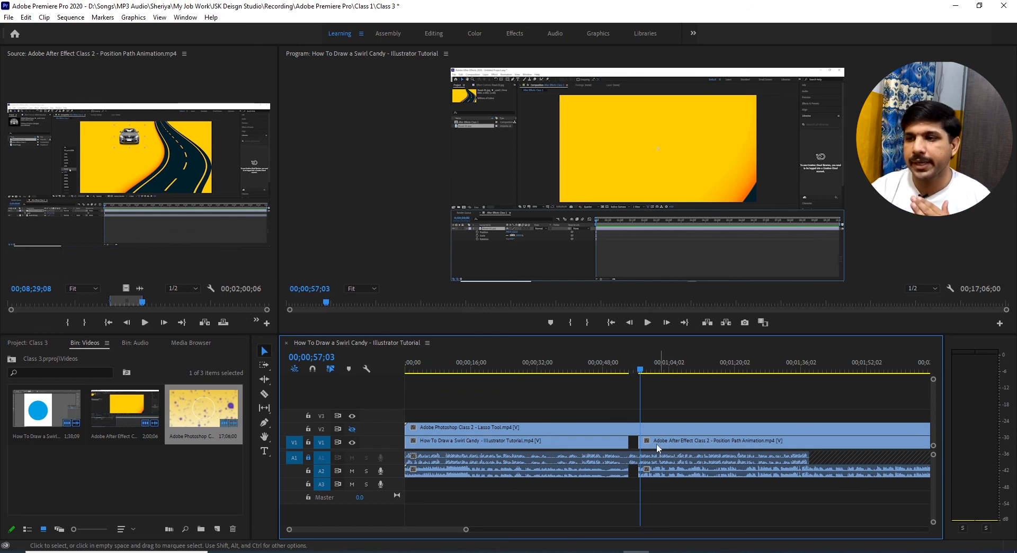
click(634, 442)
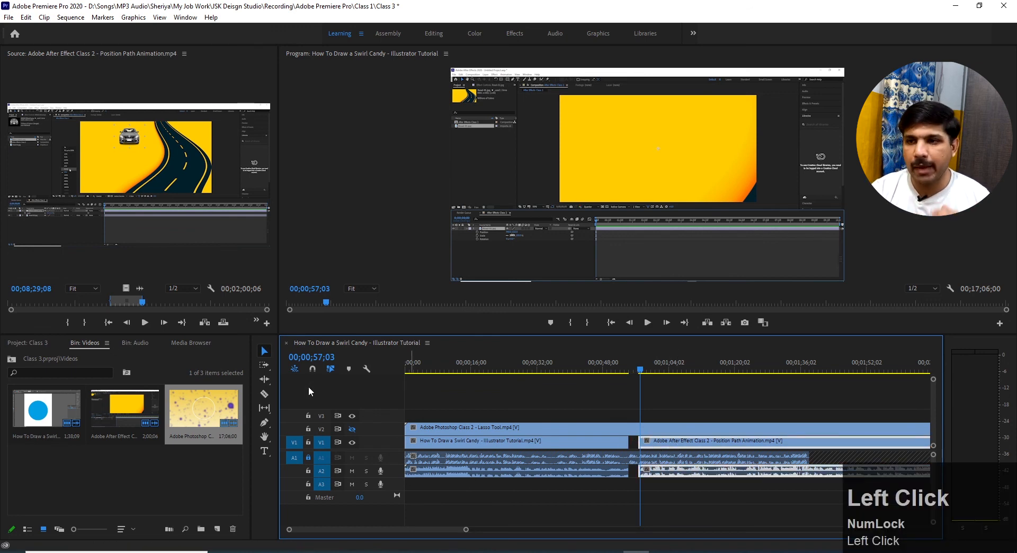
click(312, 370)
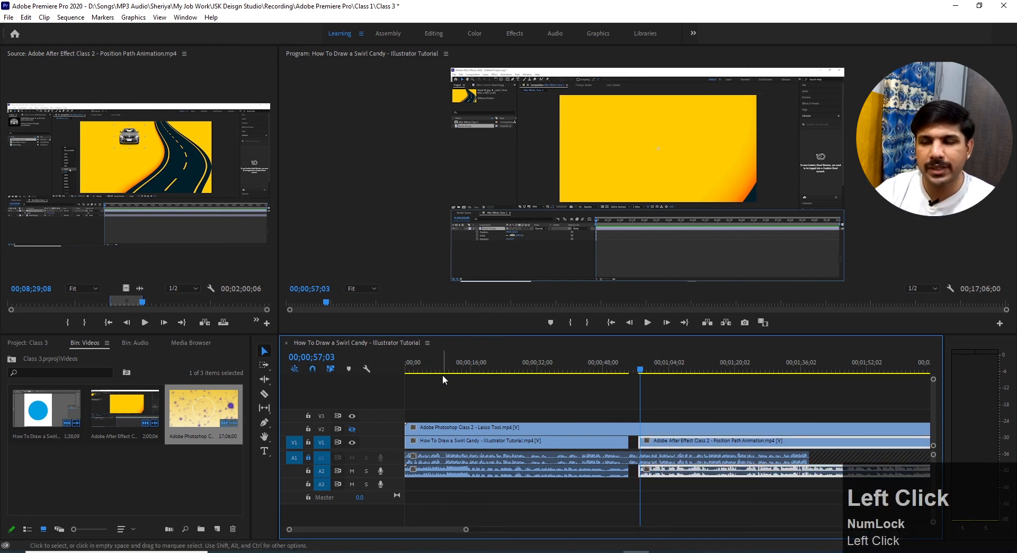
drag(677, 447, 667, 447)
drag(640, 371, 625, 371)
key(space)
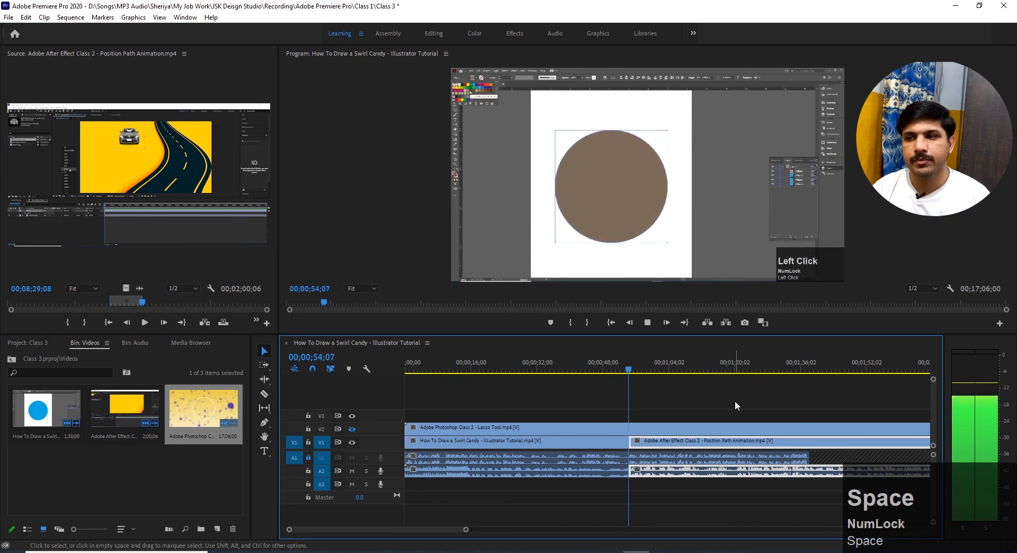